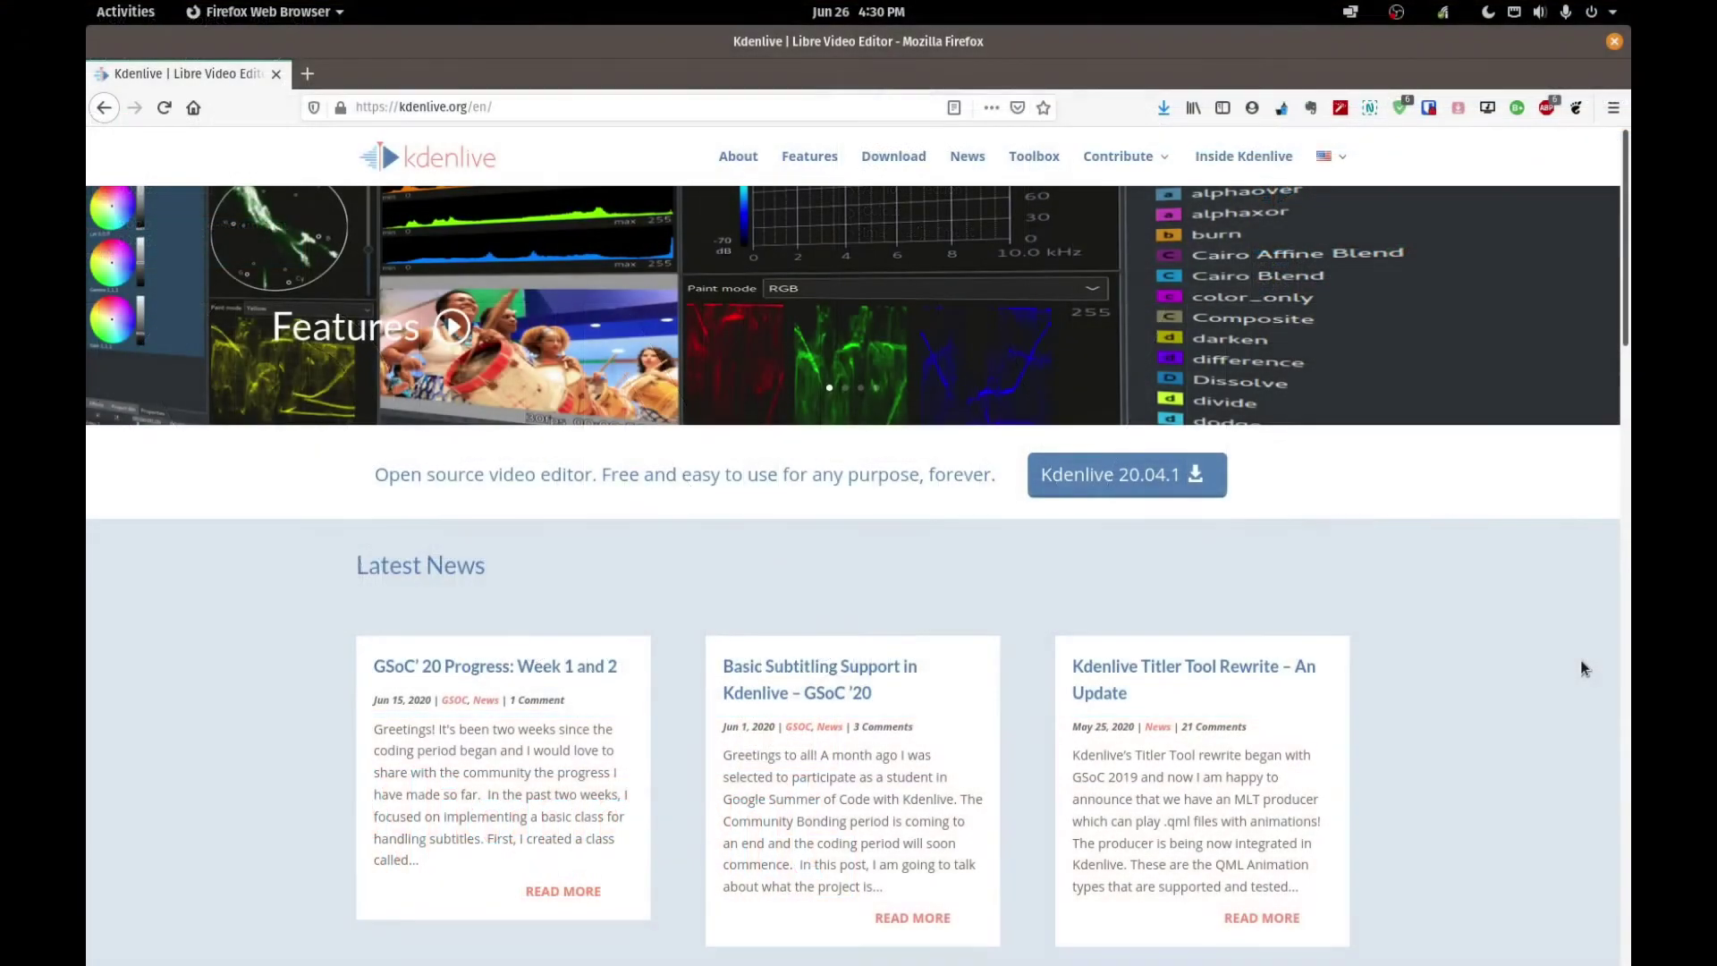
- Open the 'Kdenlive 20.04 is out' post from the kdenlive.org news grid and scroll to its Pitch Shift section
scroll(1337, 591, down, 4)
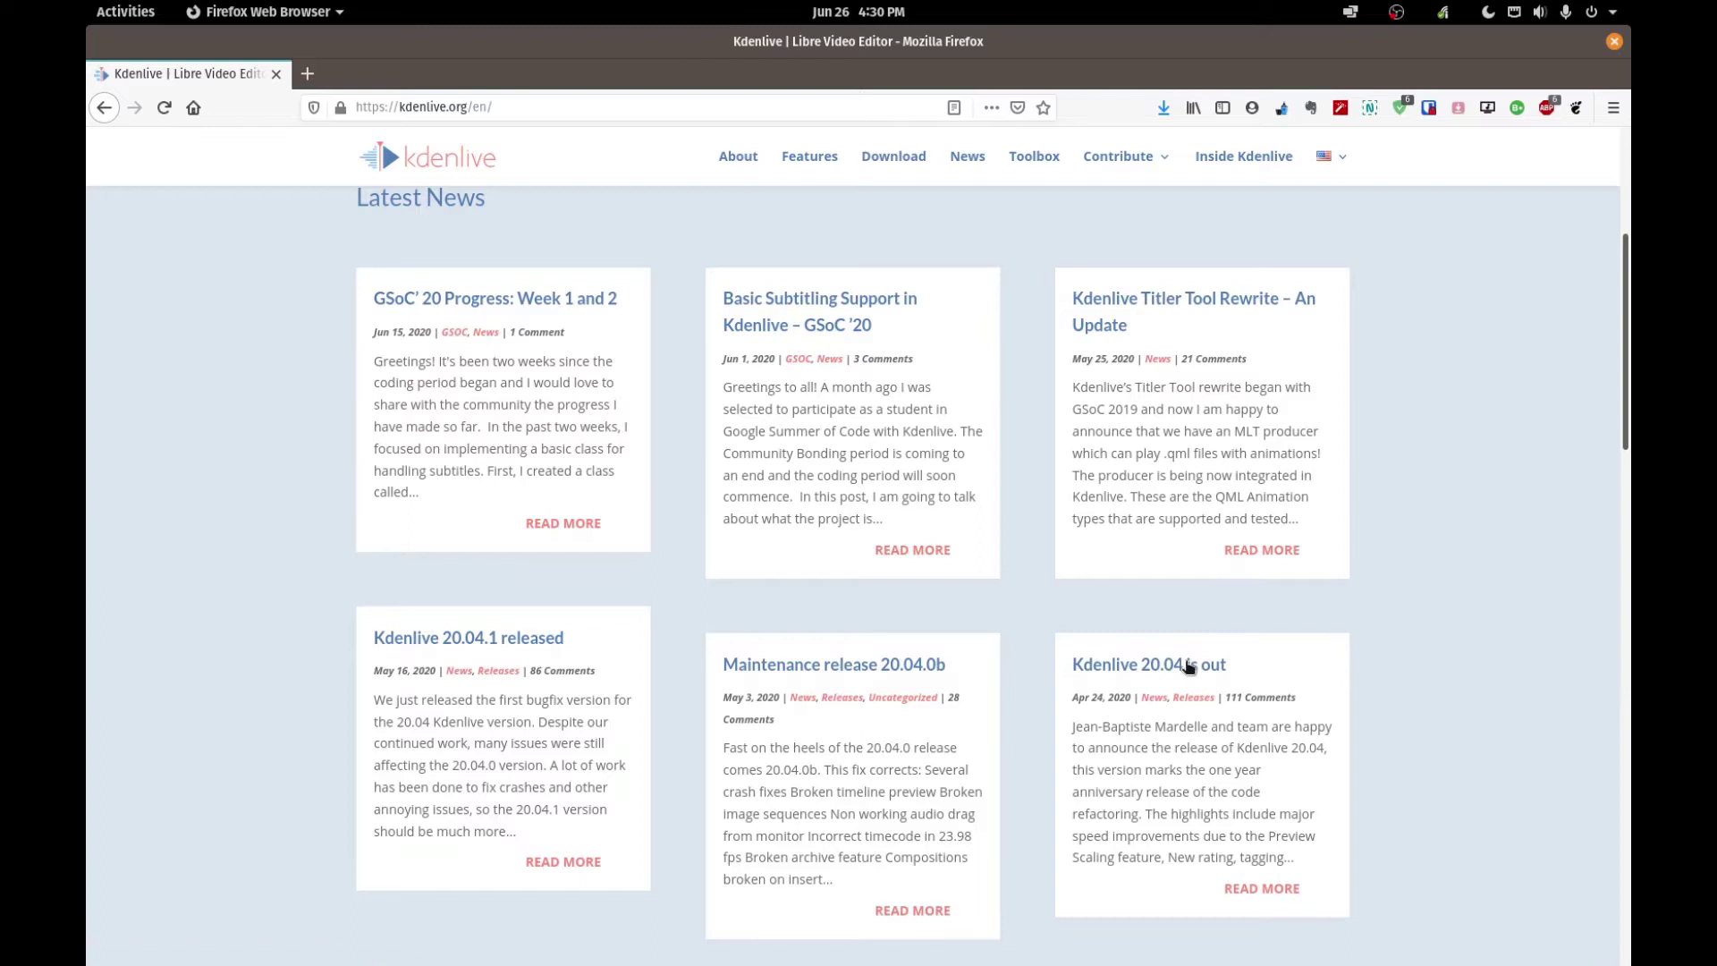
click(1213, 666)
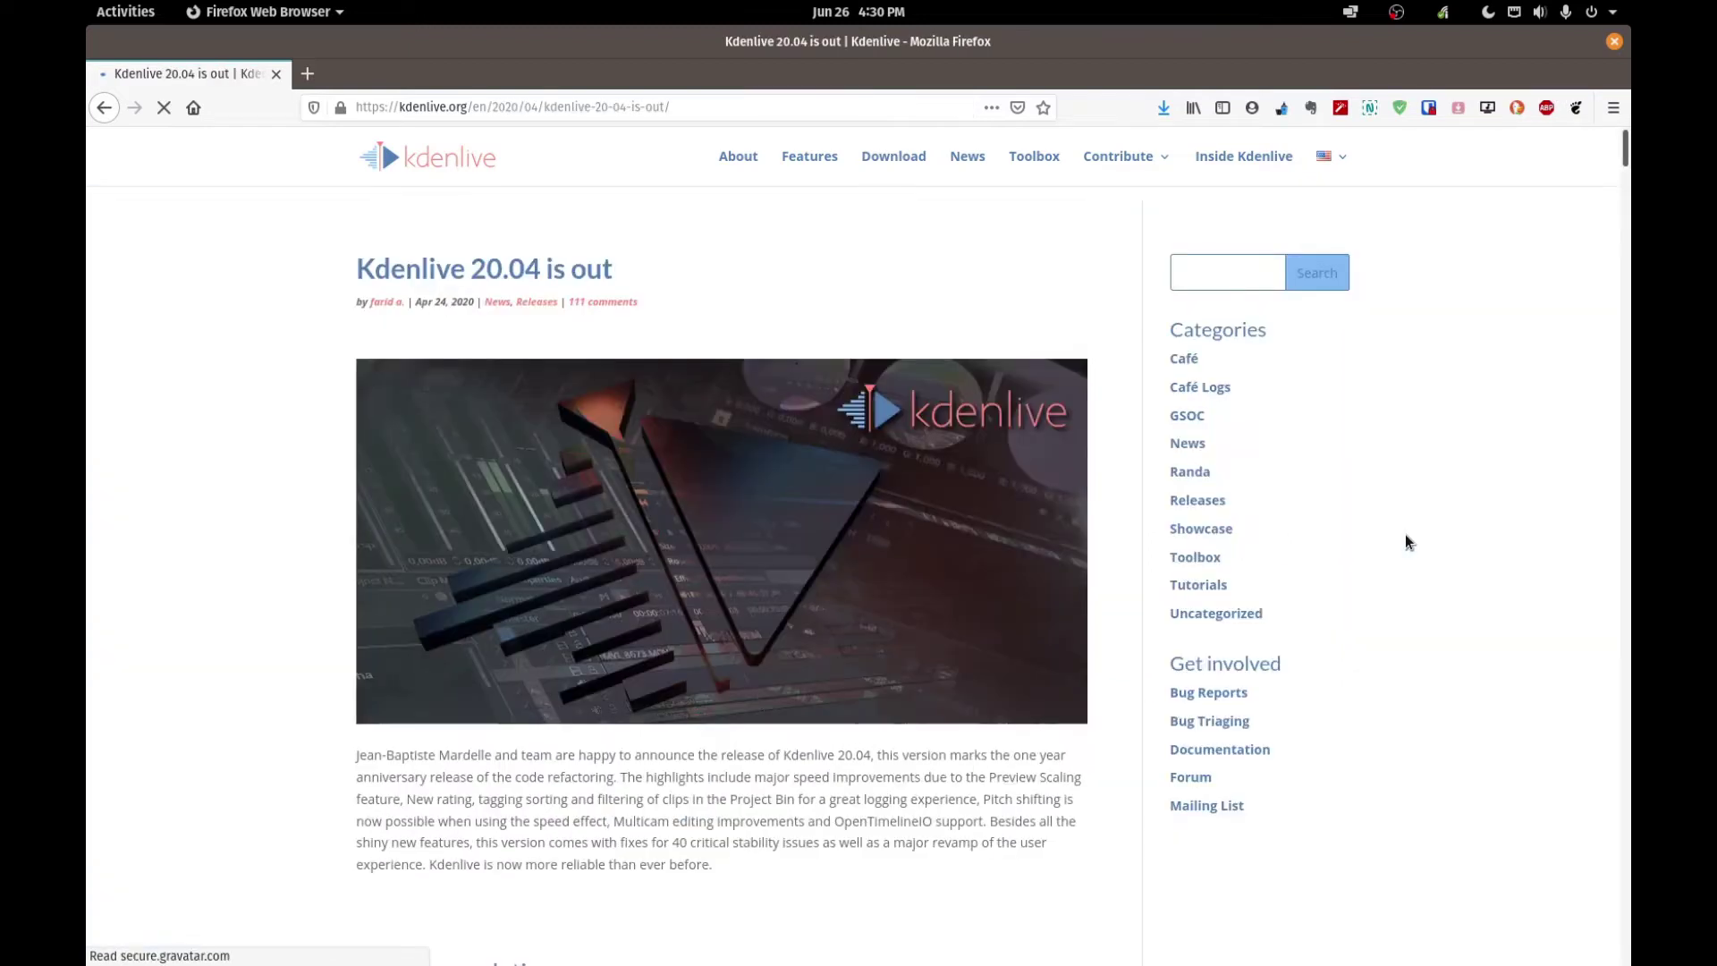
scroll(1435, 609, down, 6)
scroll(1435, 614, down, 15)
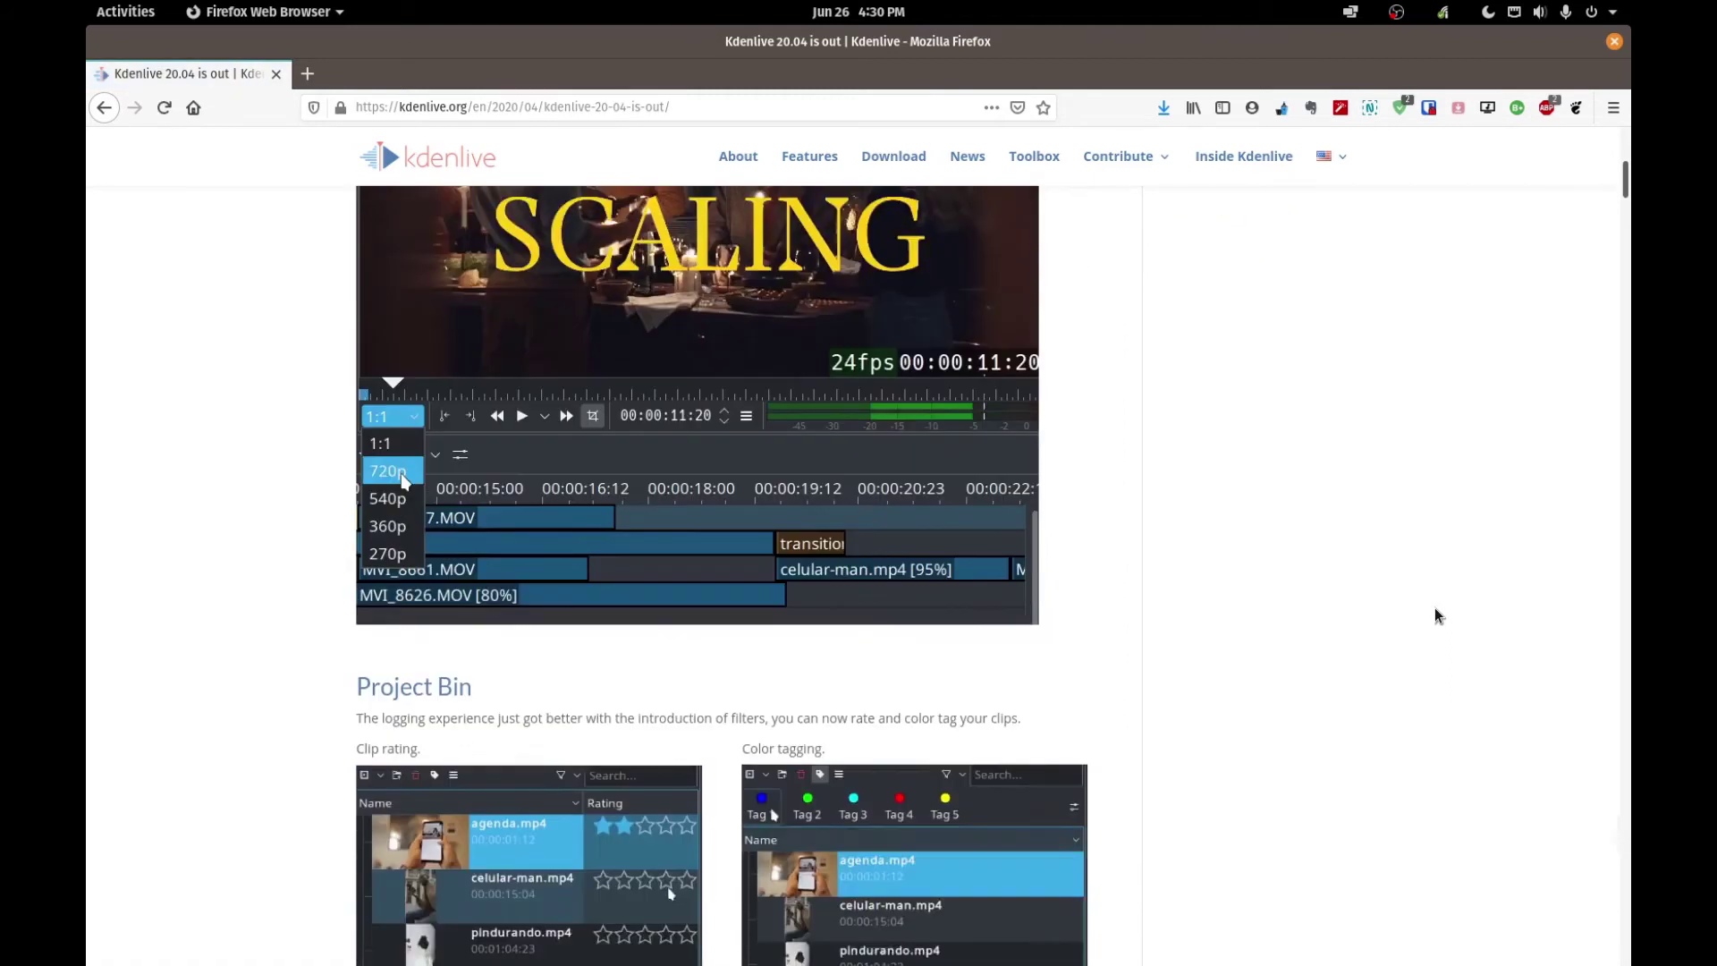
scroll(1434, 609, down, 8)
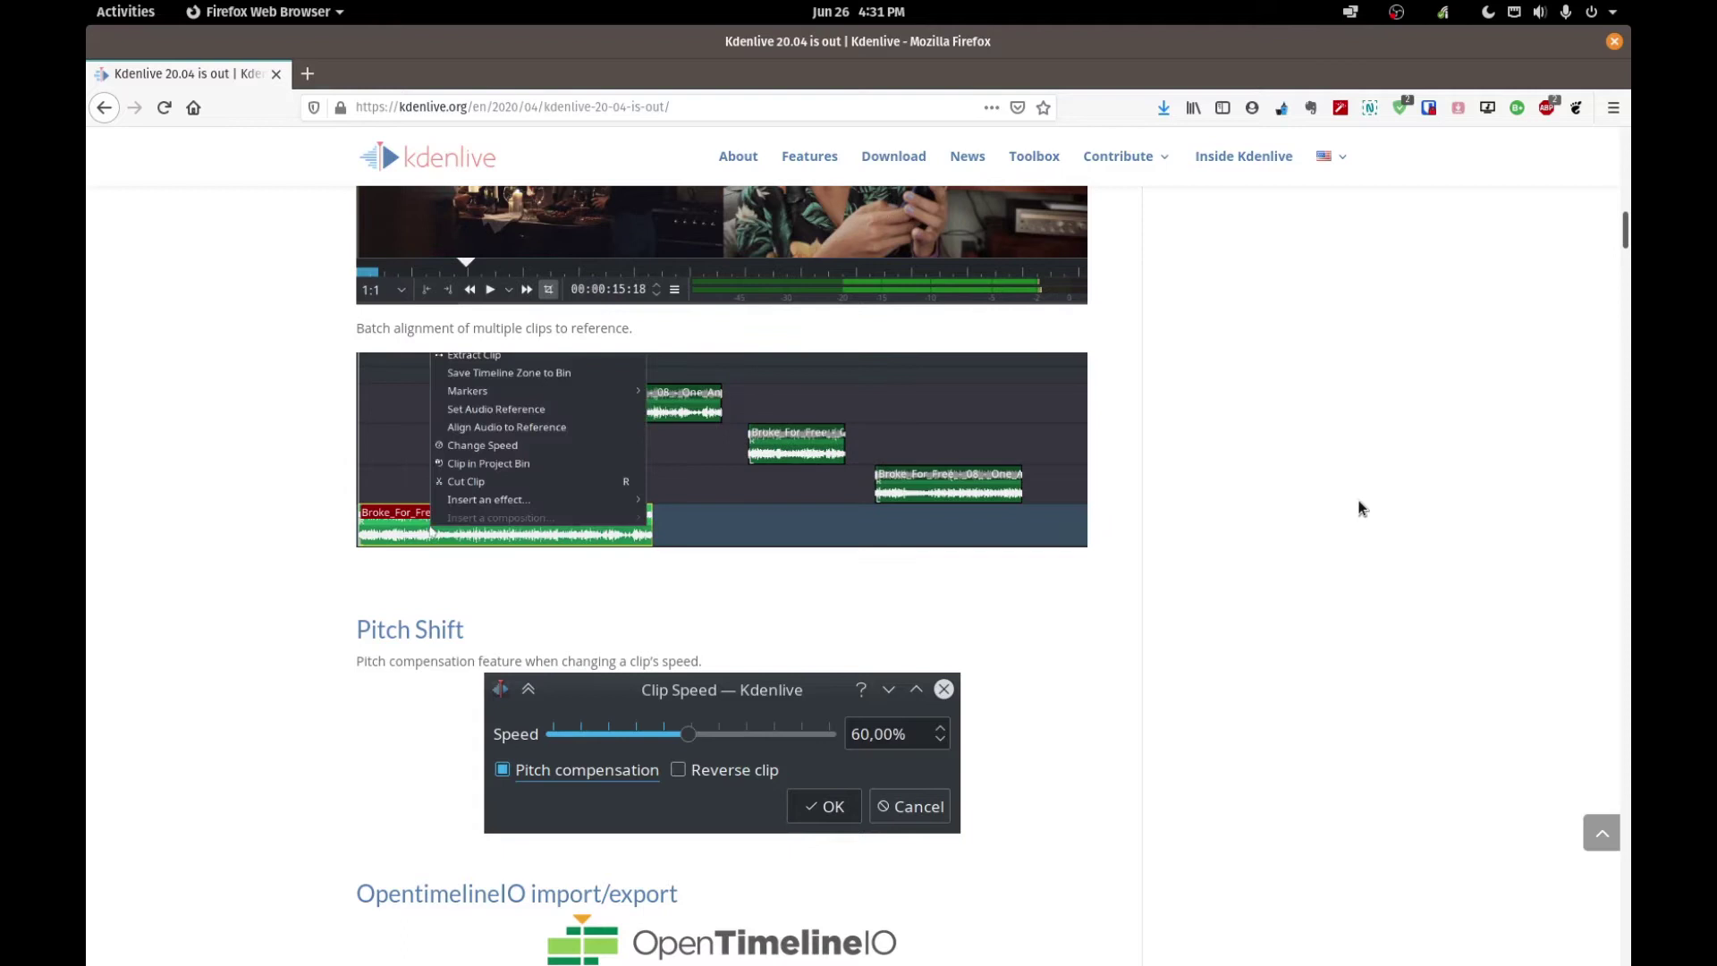
- Bring Kdenlive to the front and confirm version 20.04.2 in Help > About Kdenlive
key(super)
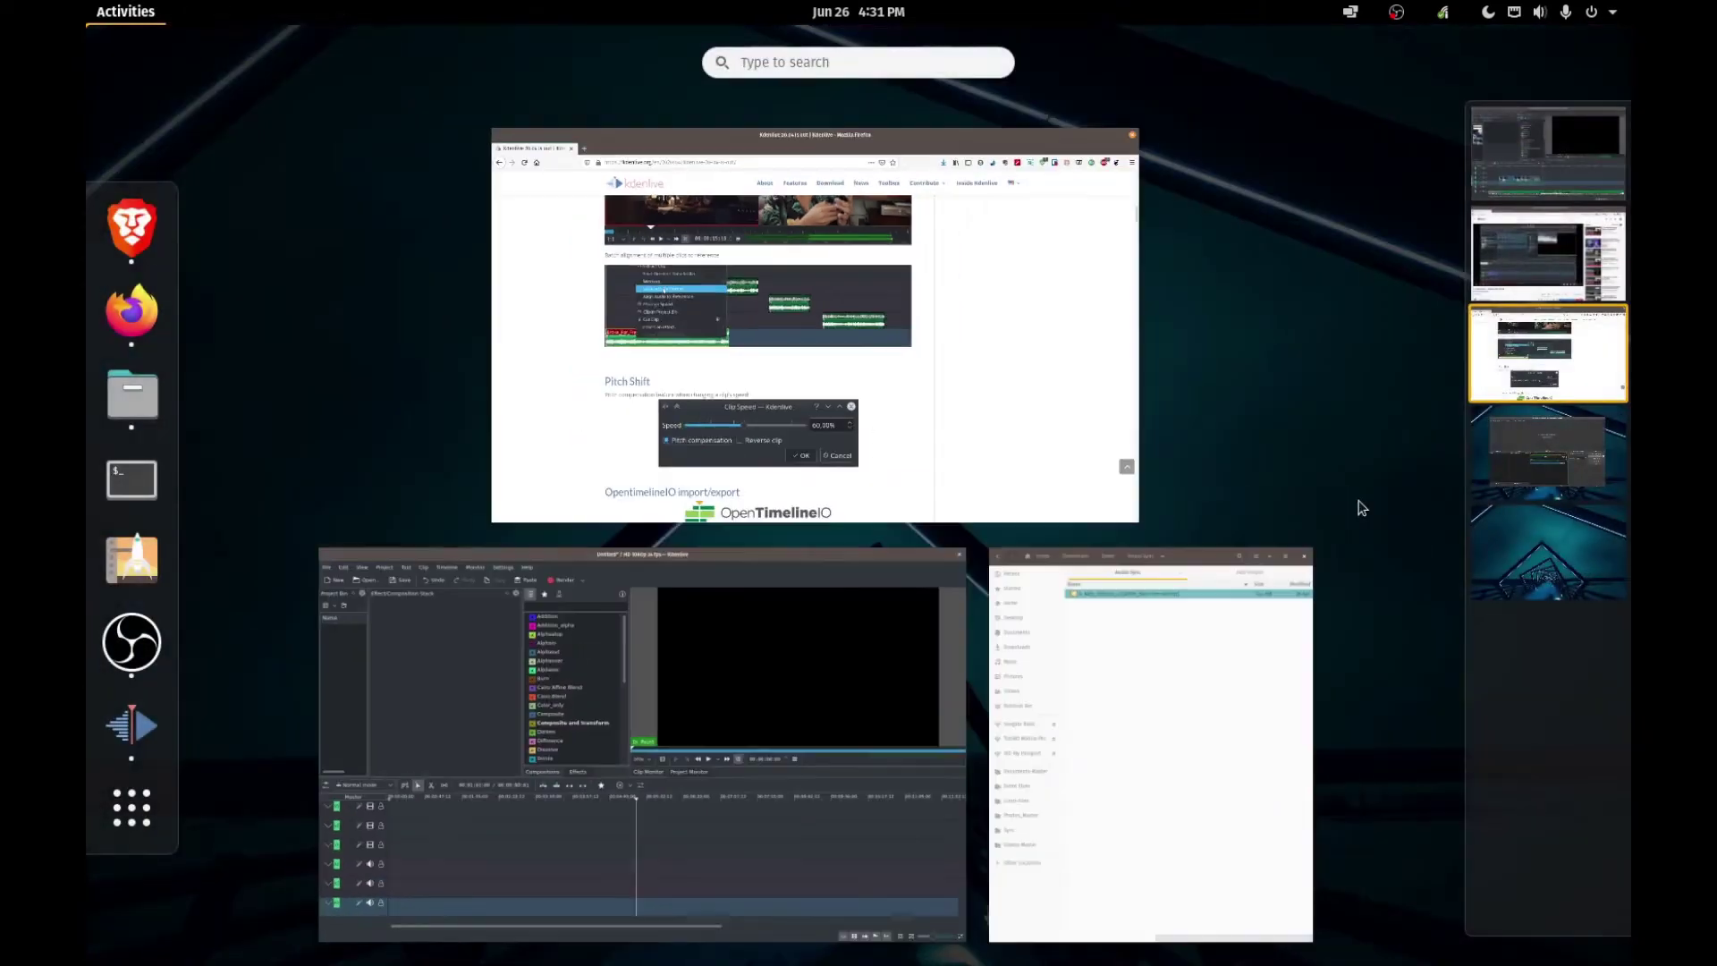
click(750, 760)
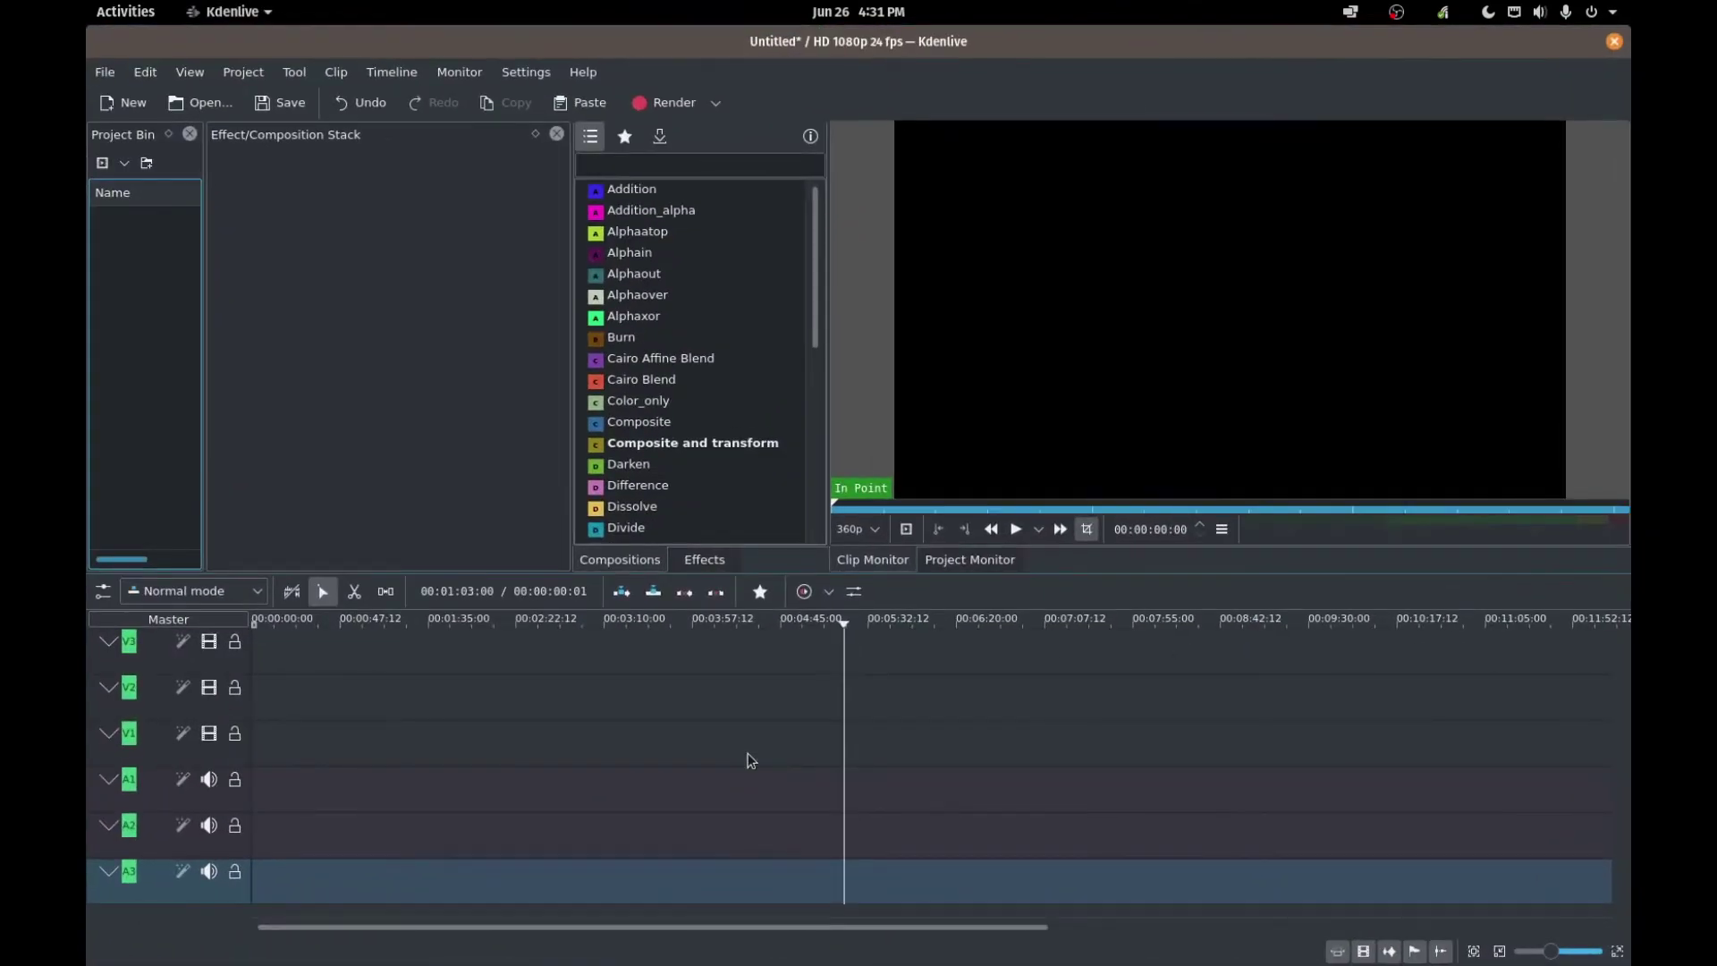
click(583, 71)
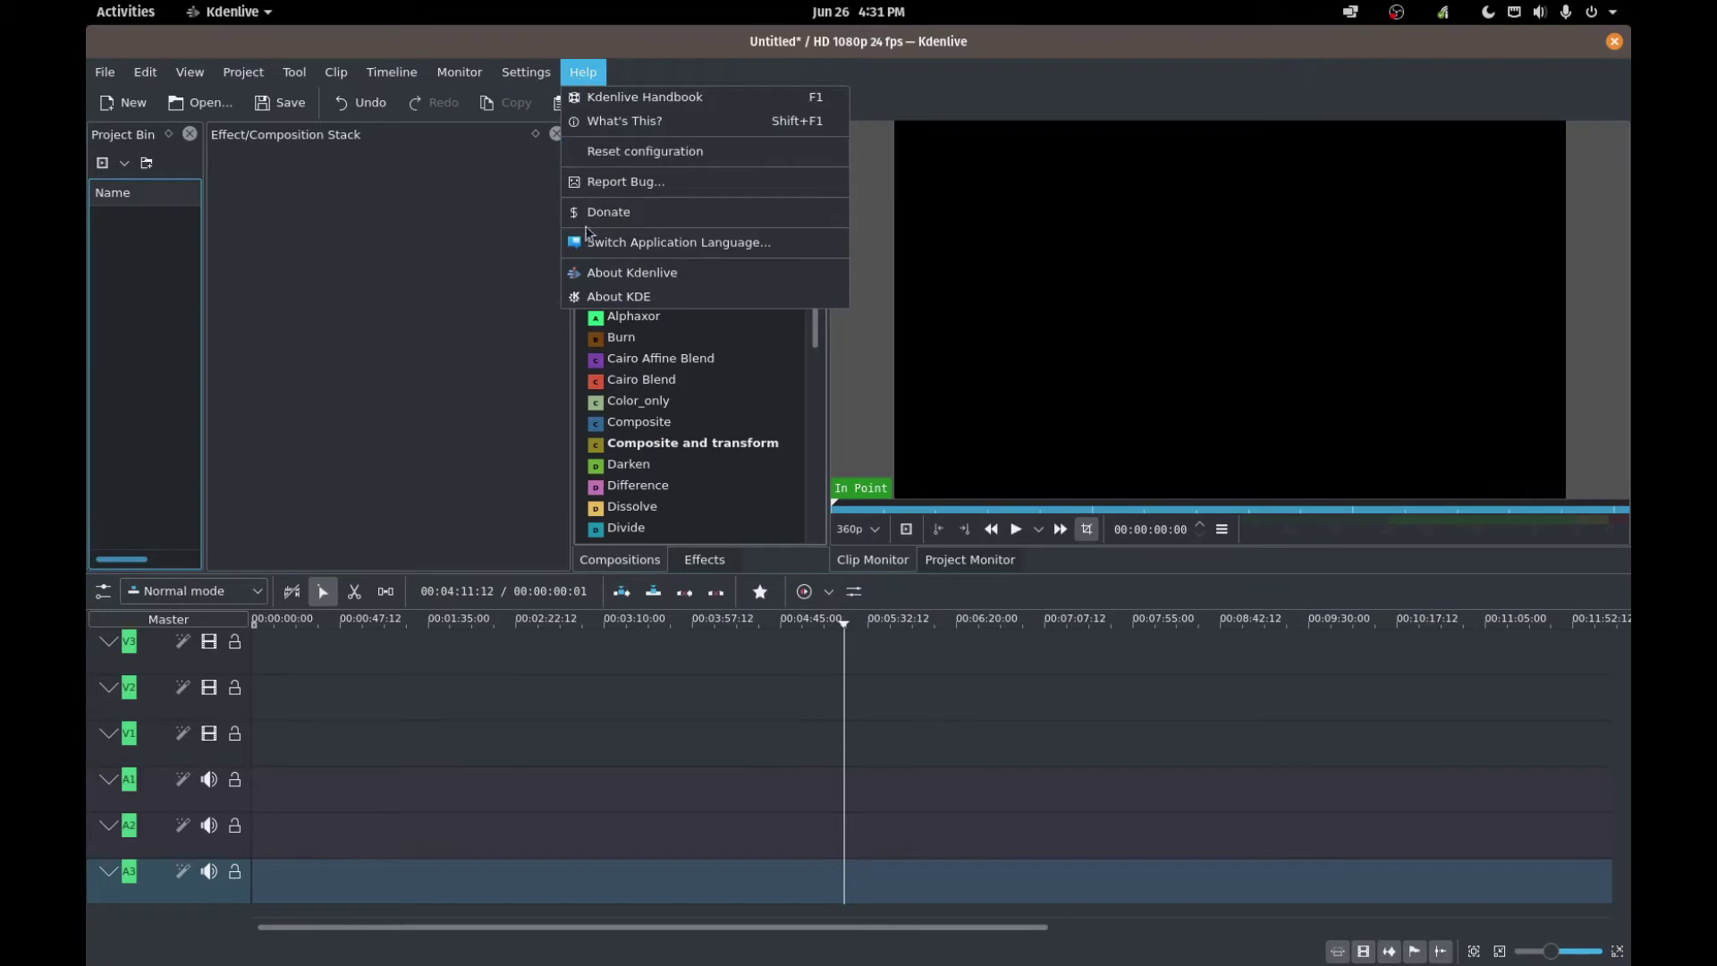
click(595, 274)
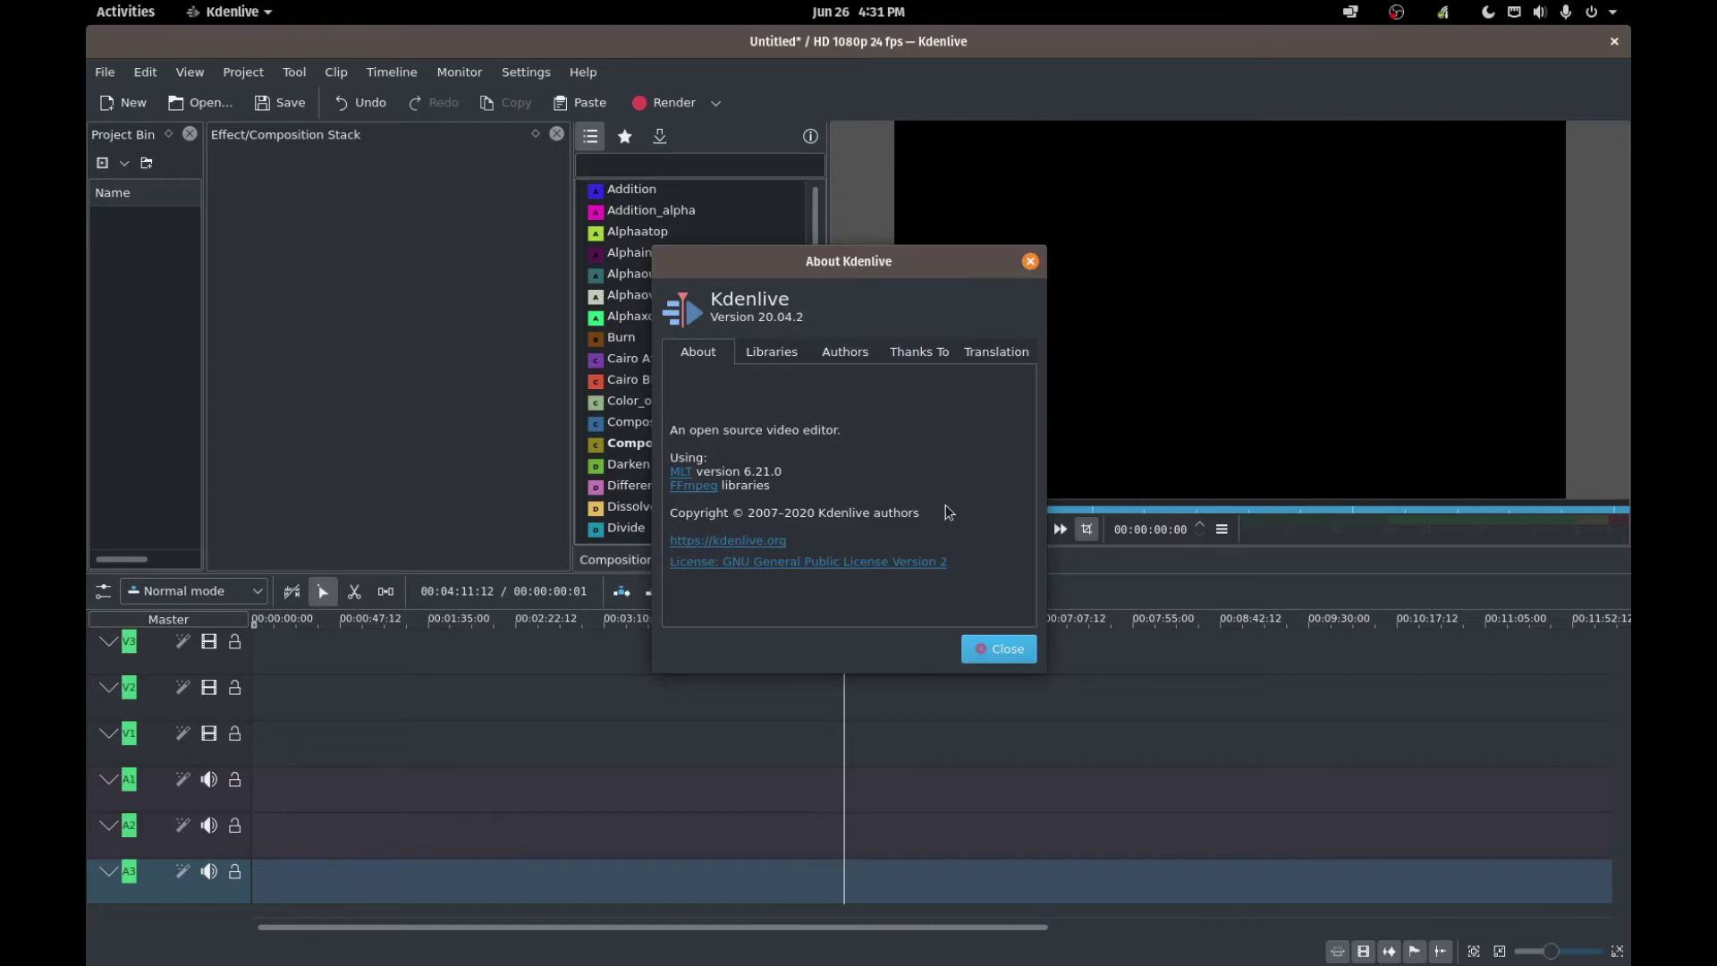
click(994, 648)
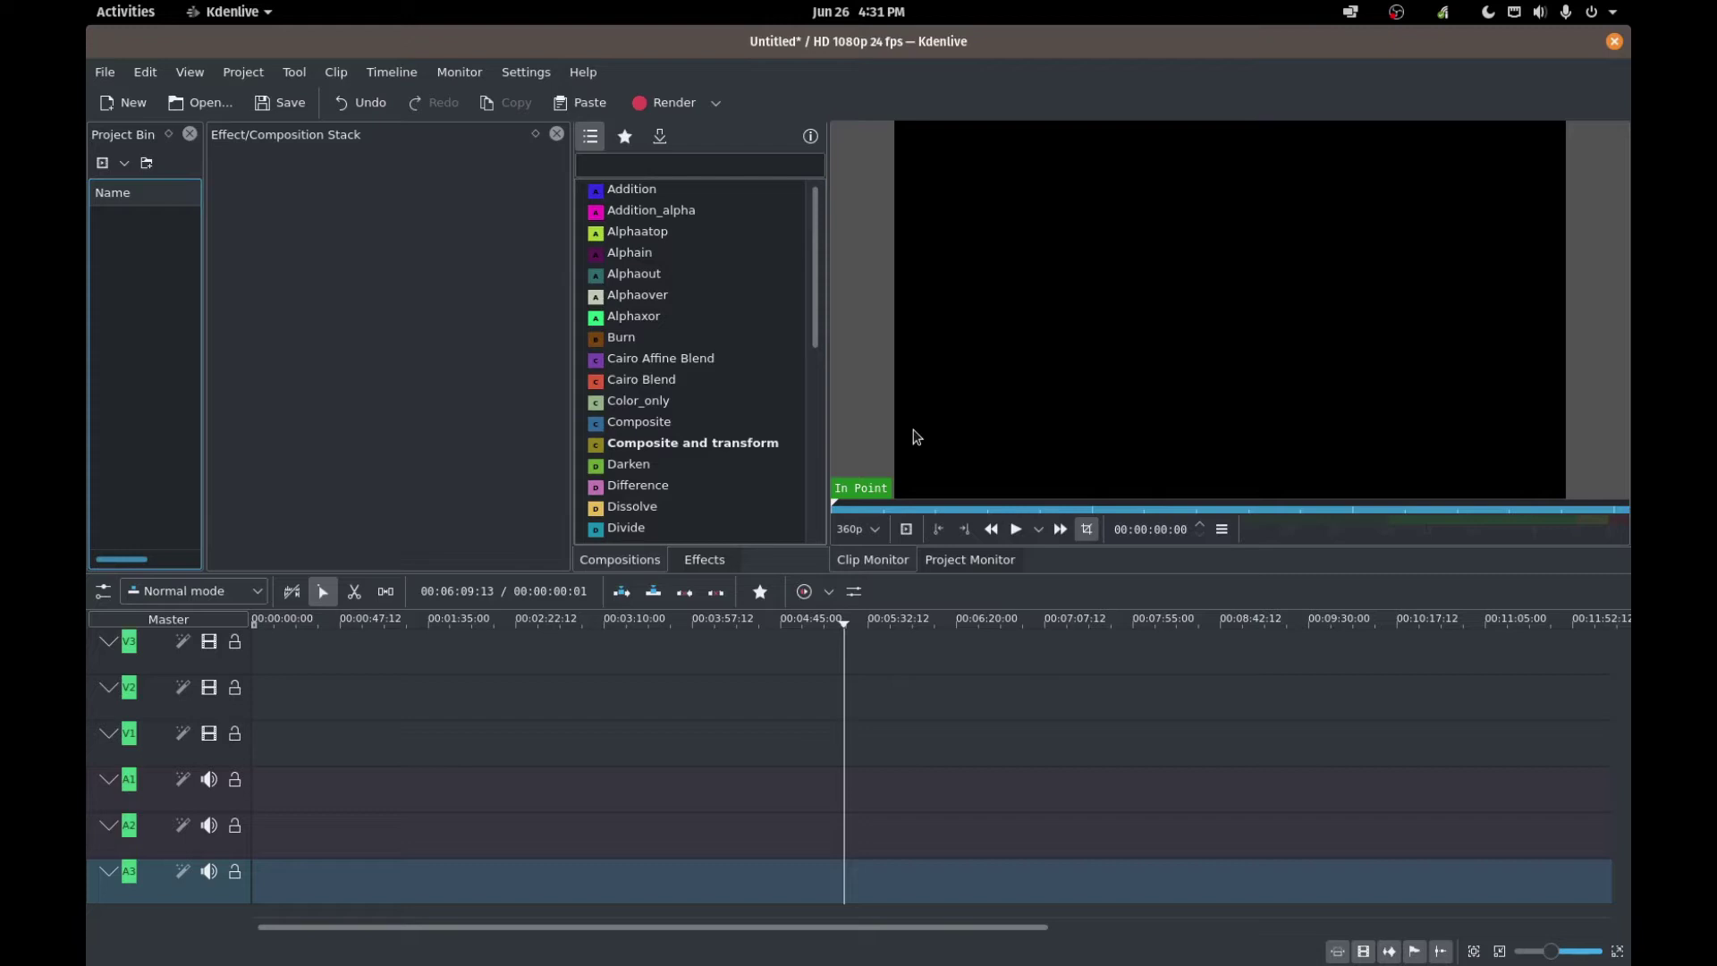
- Import A_New_Orleans_Crawfish_Boil-Free-Att.mp3 into the Project Bin, place it at the start of A1, and play it
key(alt+Tab)
drag(1189, 135, 138, 275)
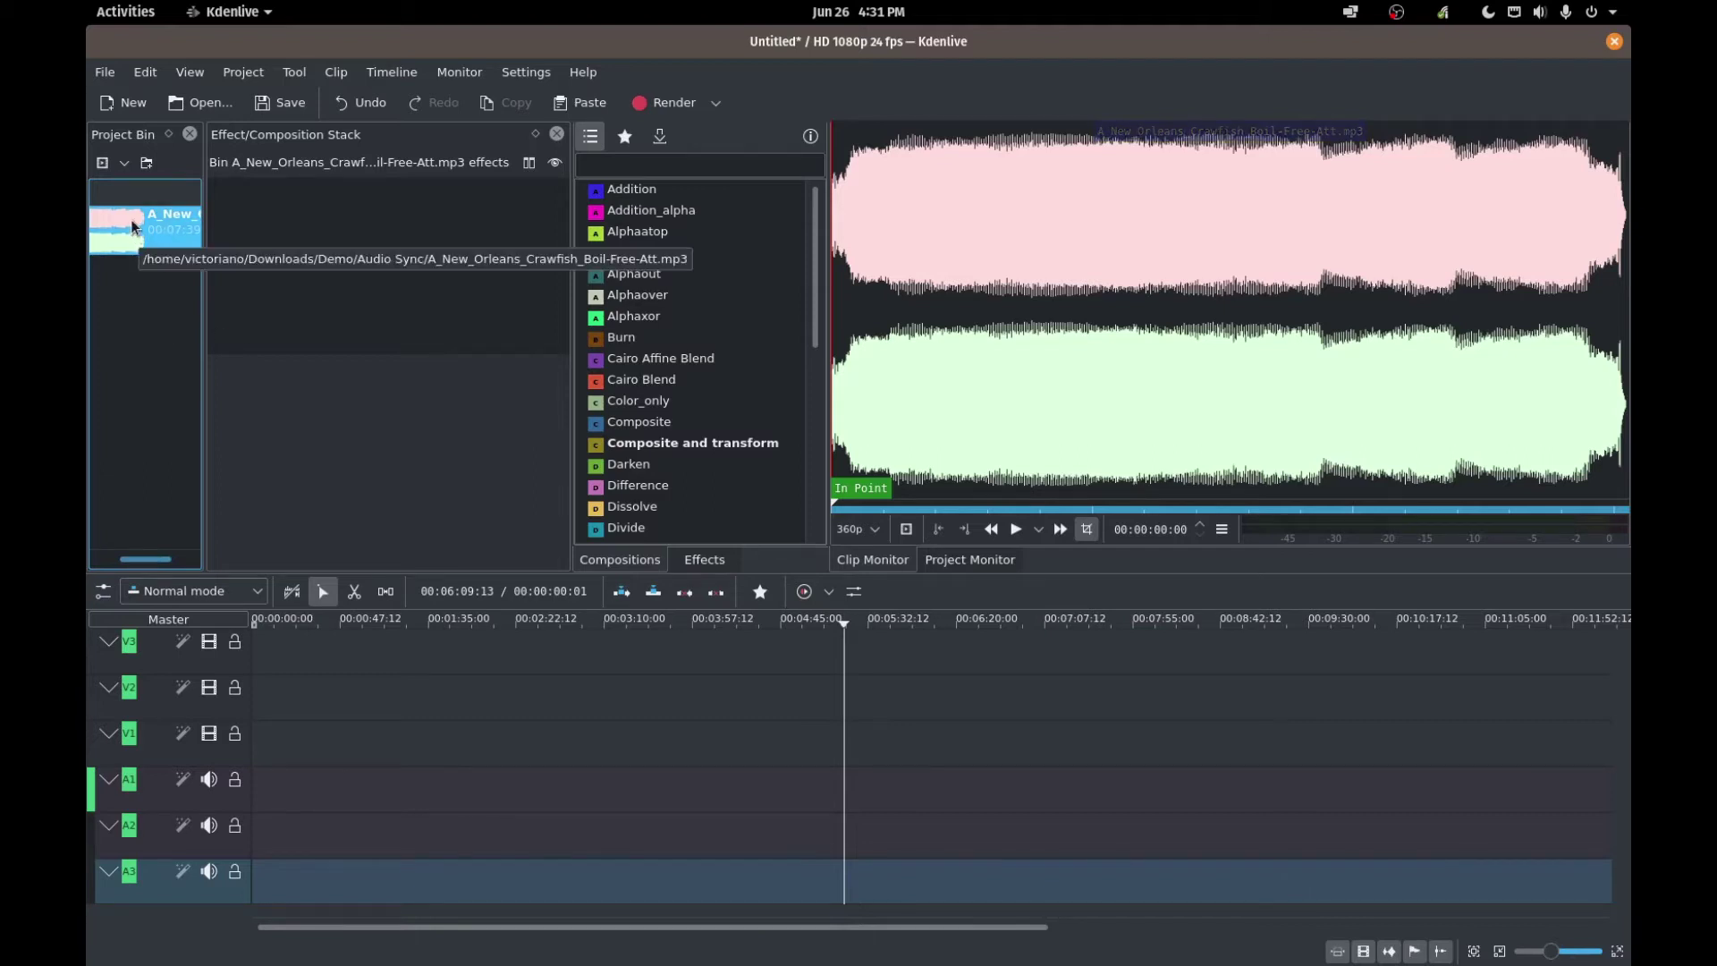
drag(137, 238, 279, 791)
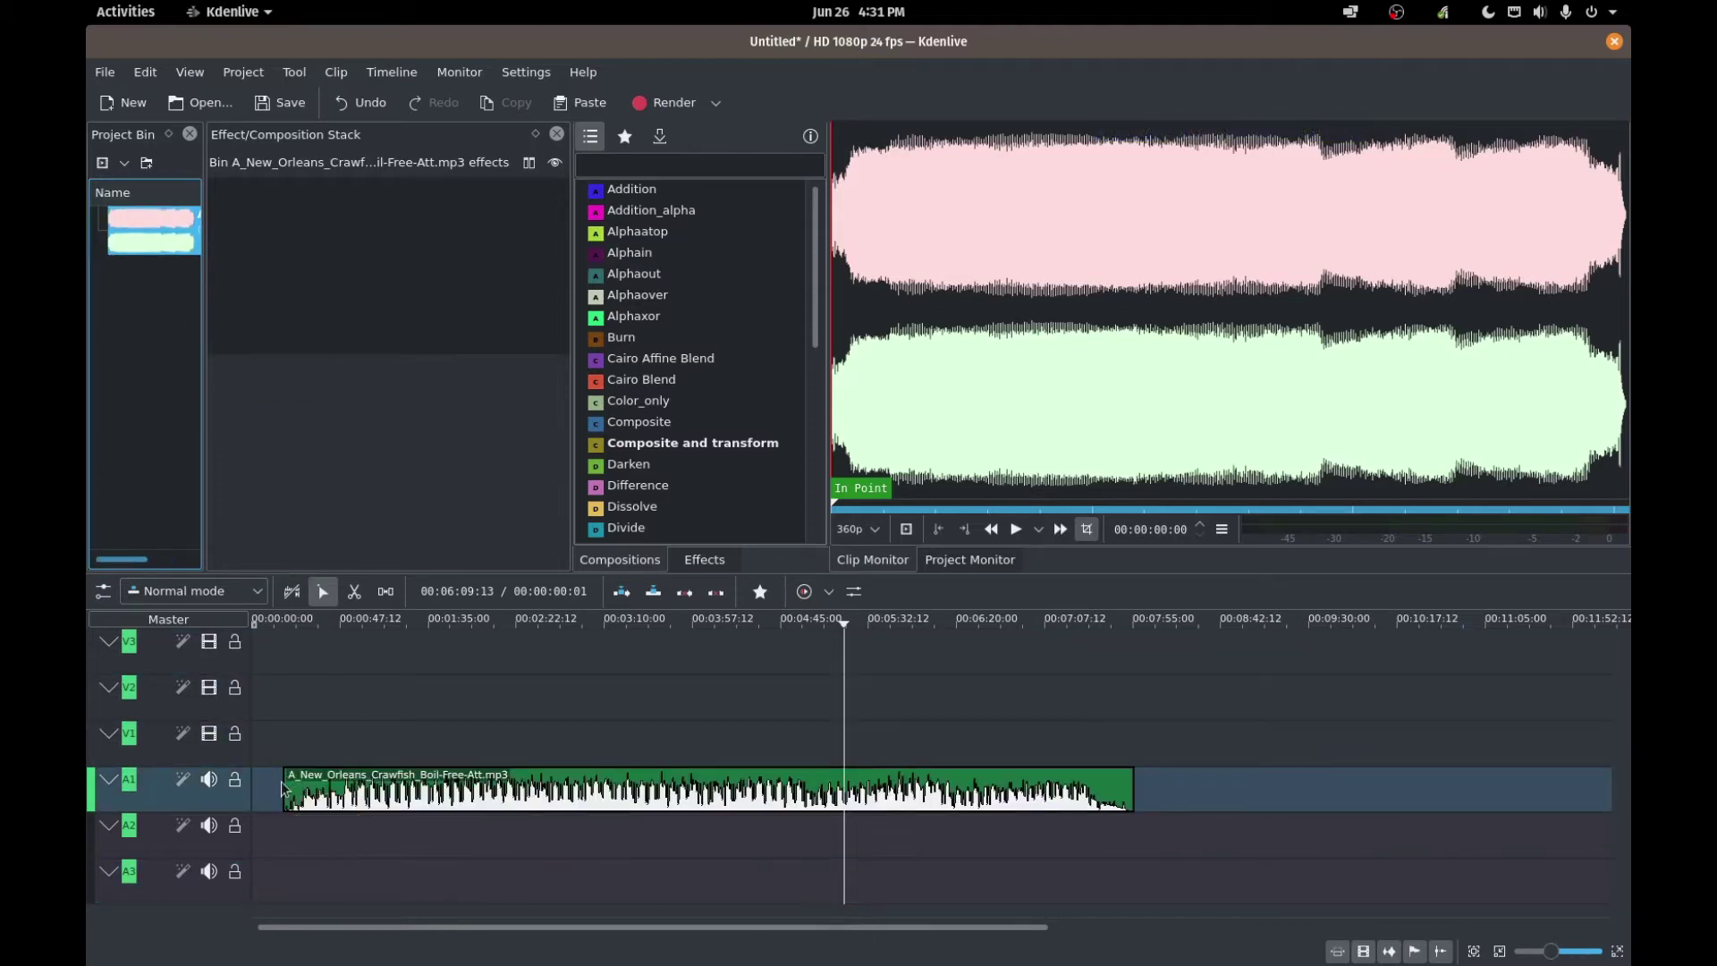
drag(313, 631, 246, 634)
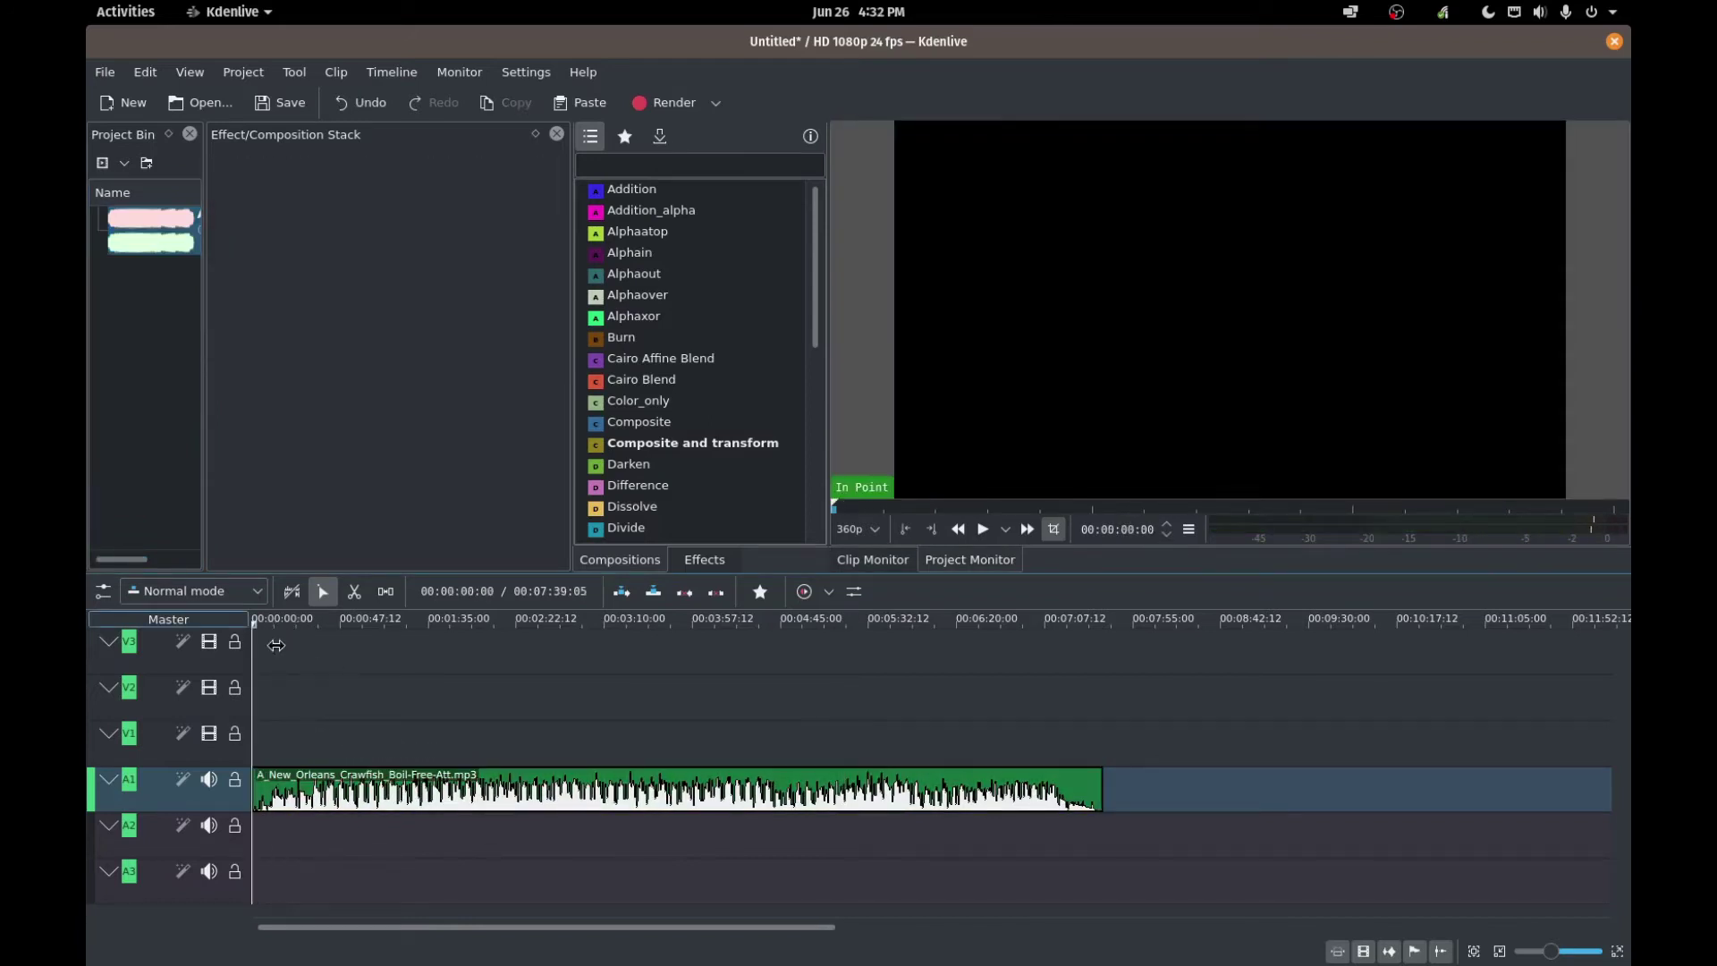
key(space)
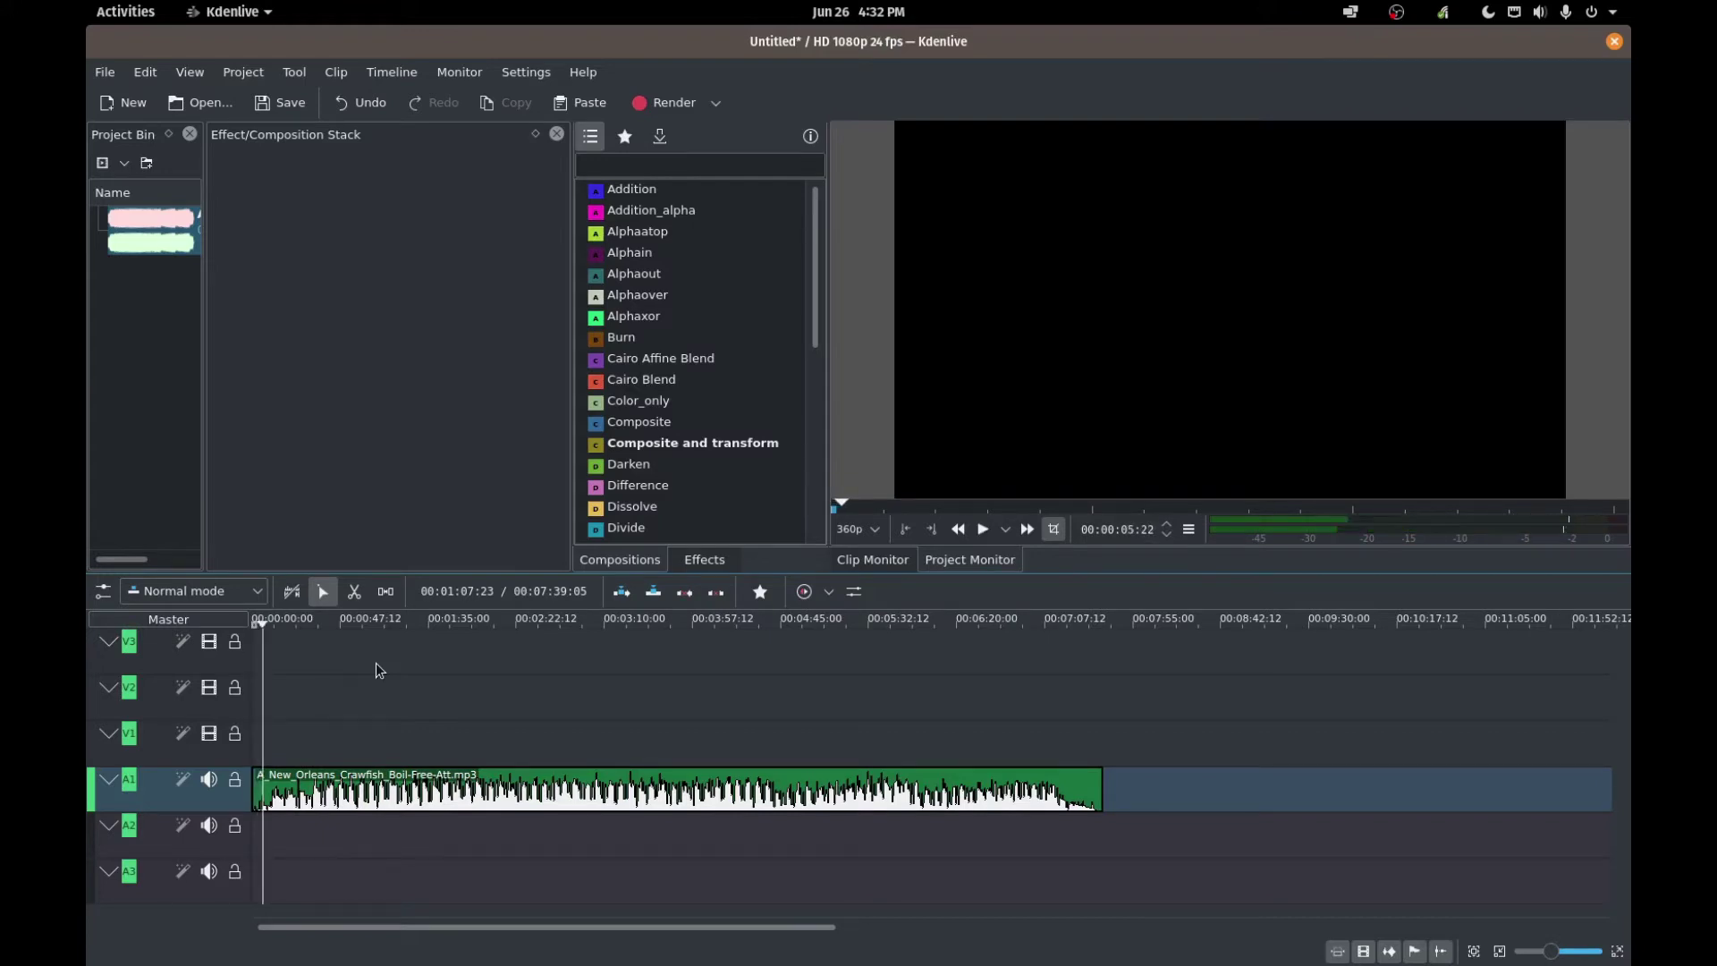
- Stop playback and razor-cut the A1 crawfish audio at ten points along its length
key(space)
key(x)
click(300, 793)
click(368, 794)
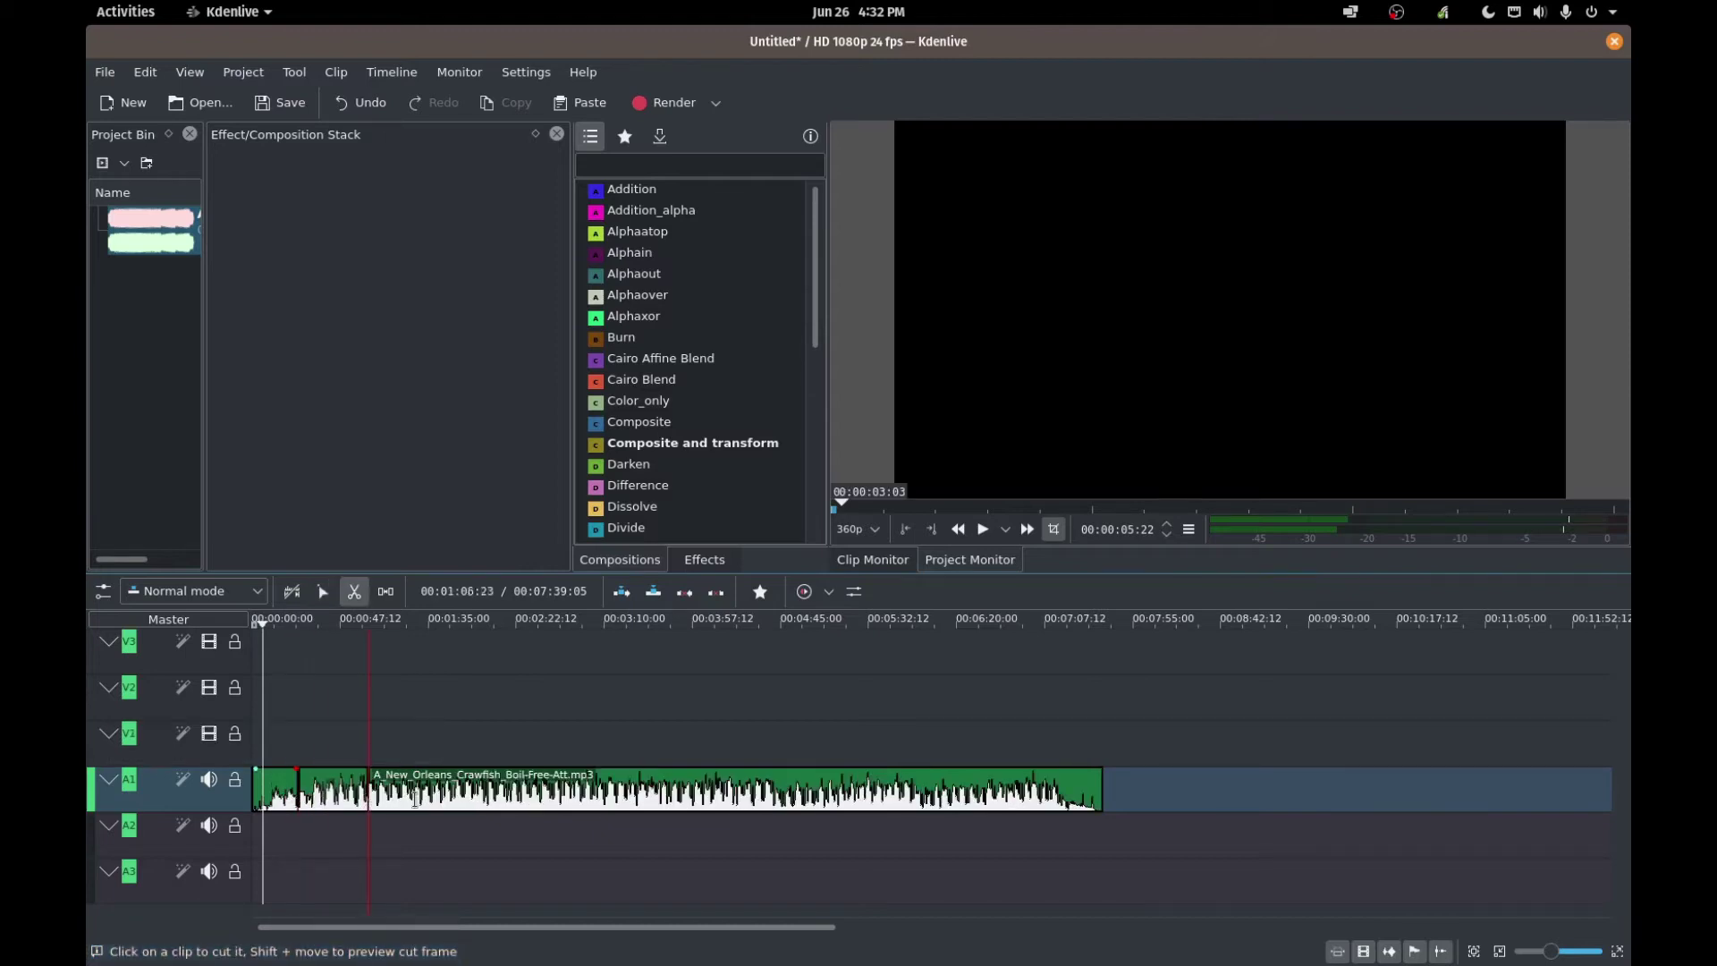
click(438, 794)
click(588, 794)
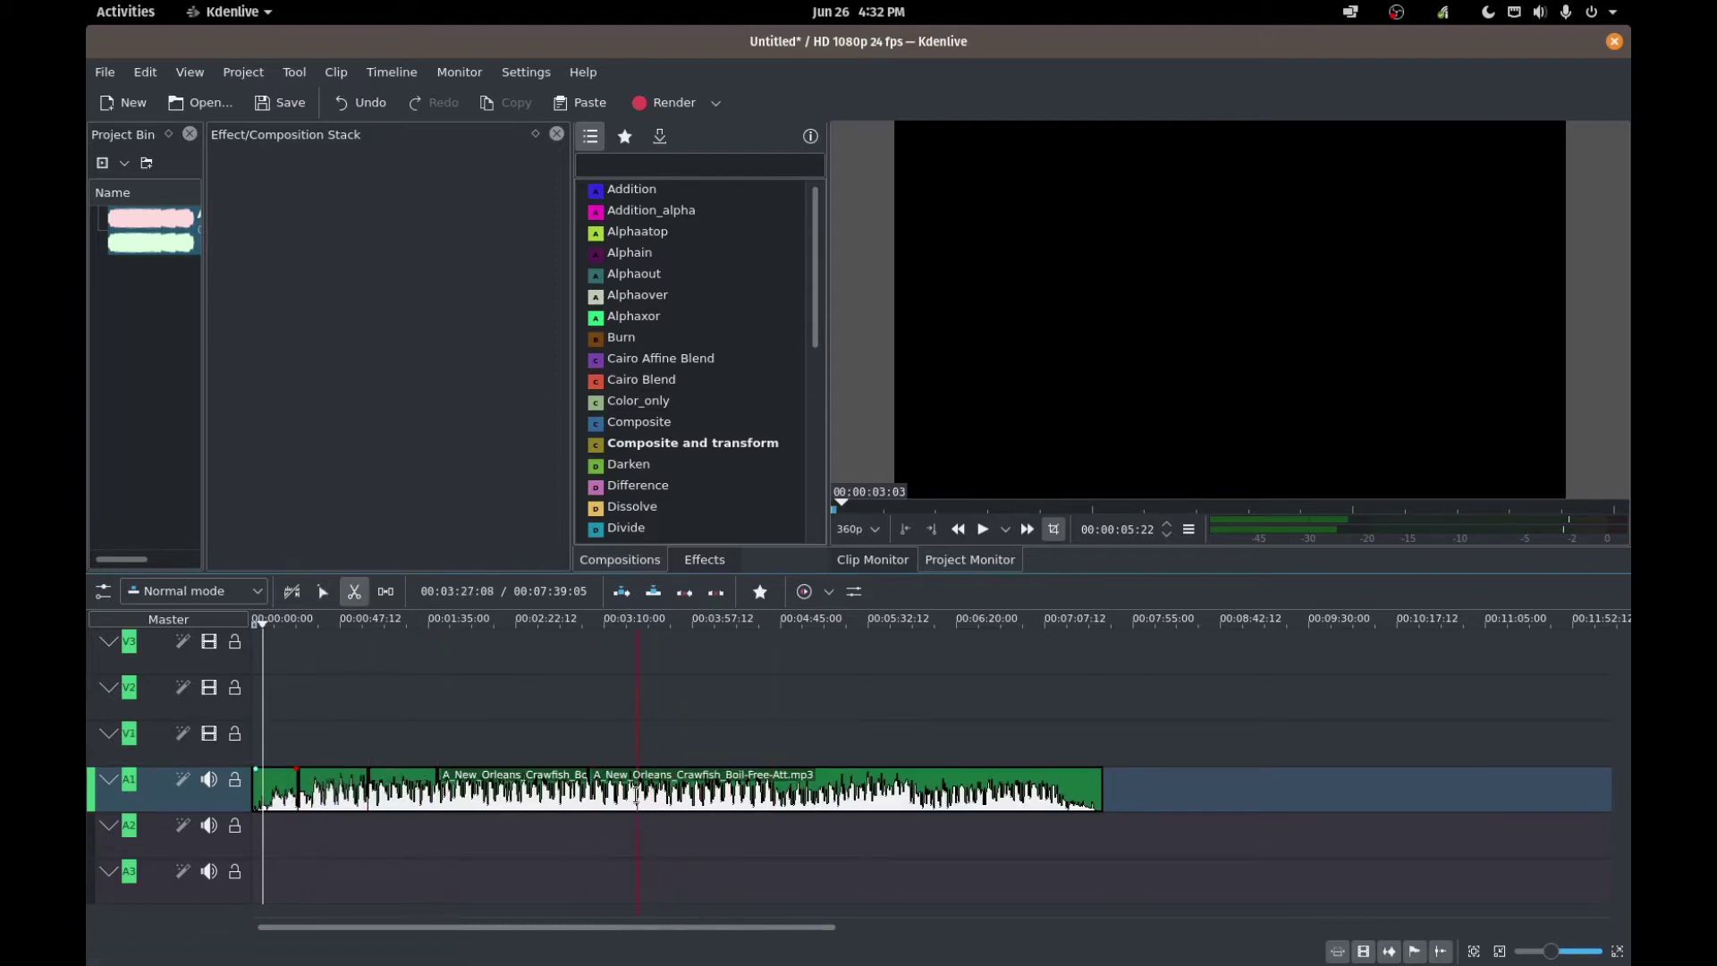
click(633, 794)
click(755, 794)
click(860, 794)
click(938, 794)
click(993, 794)
click(1045, 794)
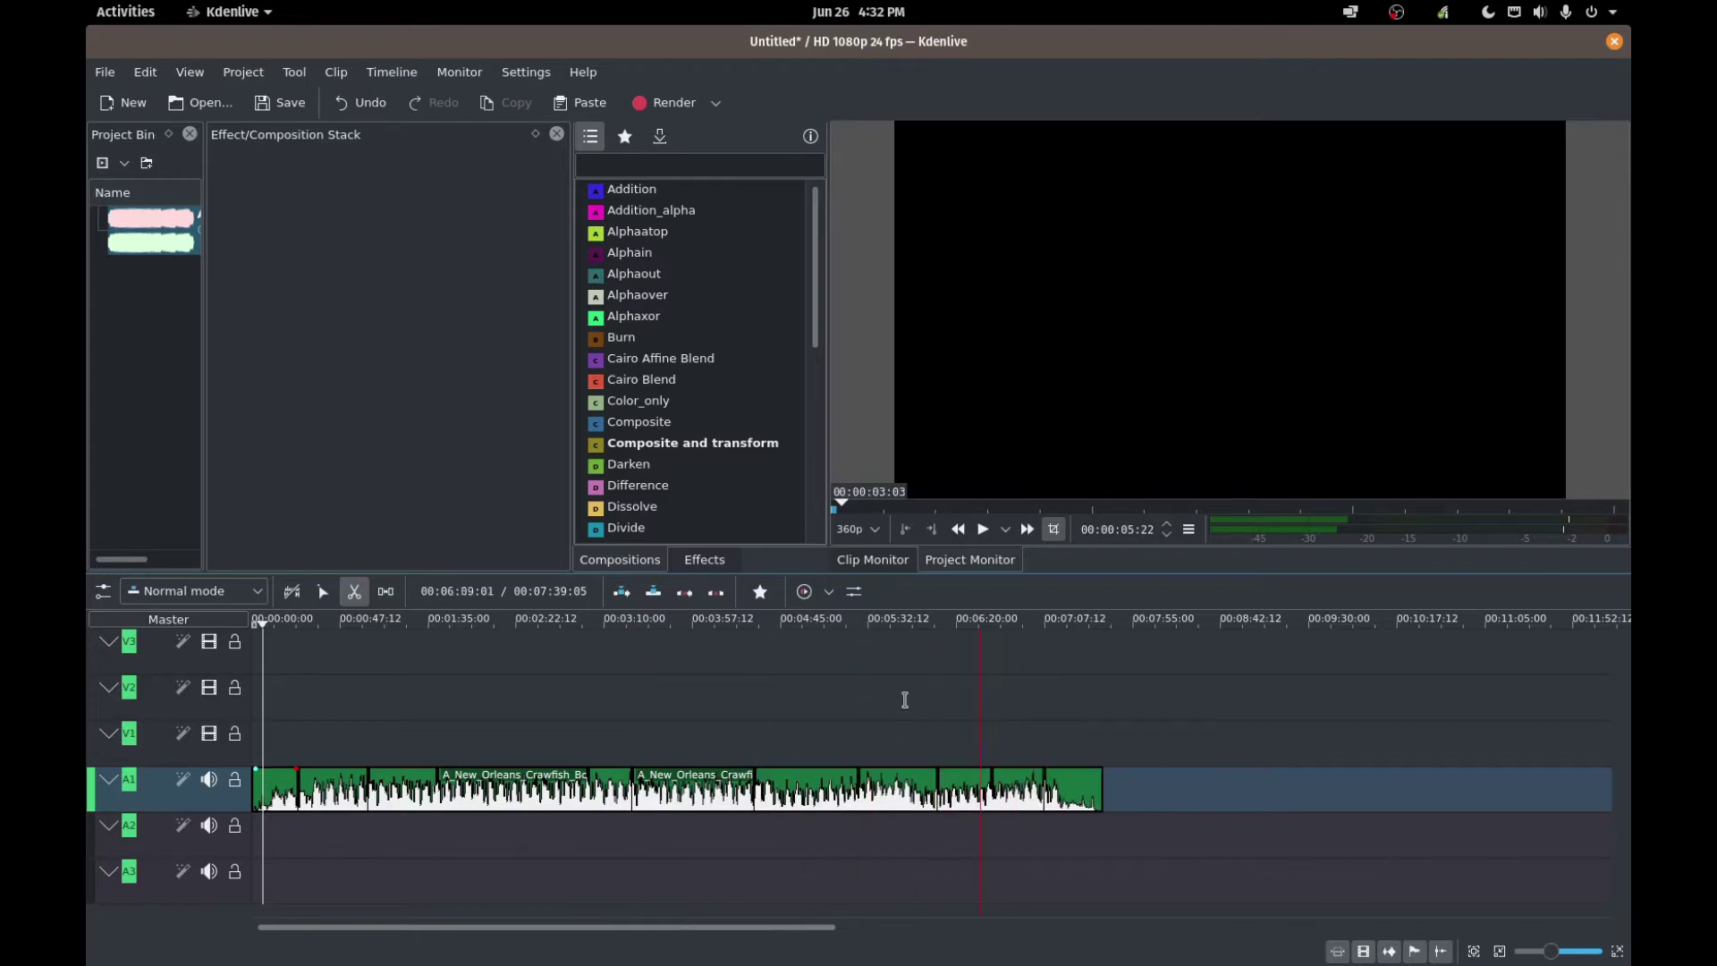
click(585, 696)
- With the Select tool, move the first A1 audio piece right to about 00:00:47
key(s)
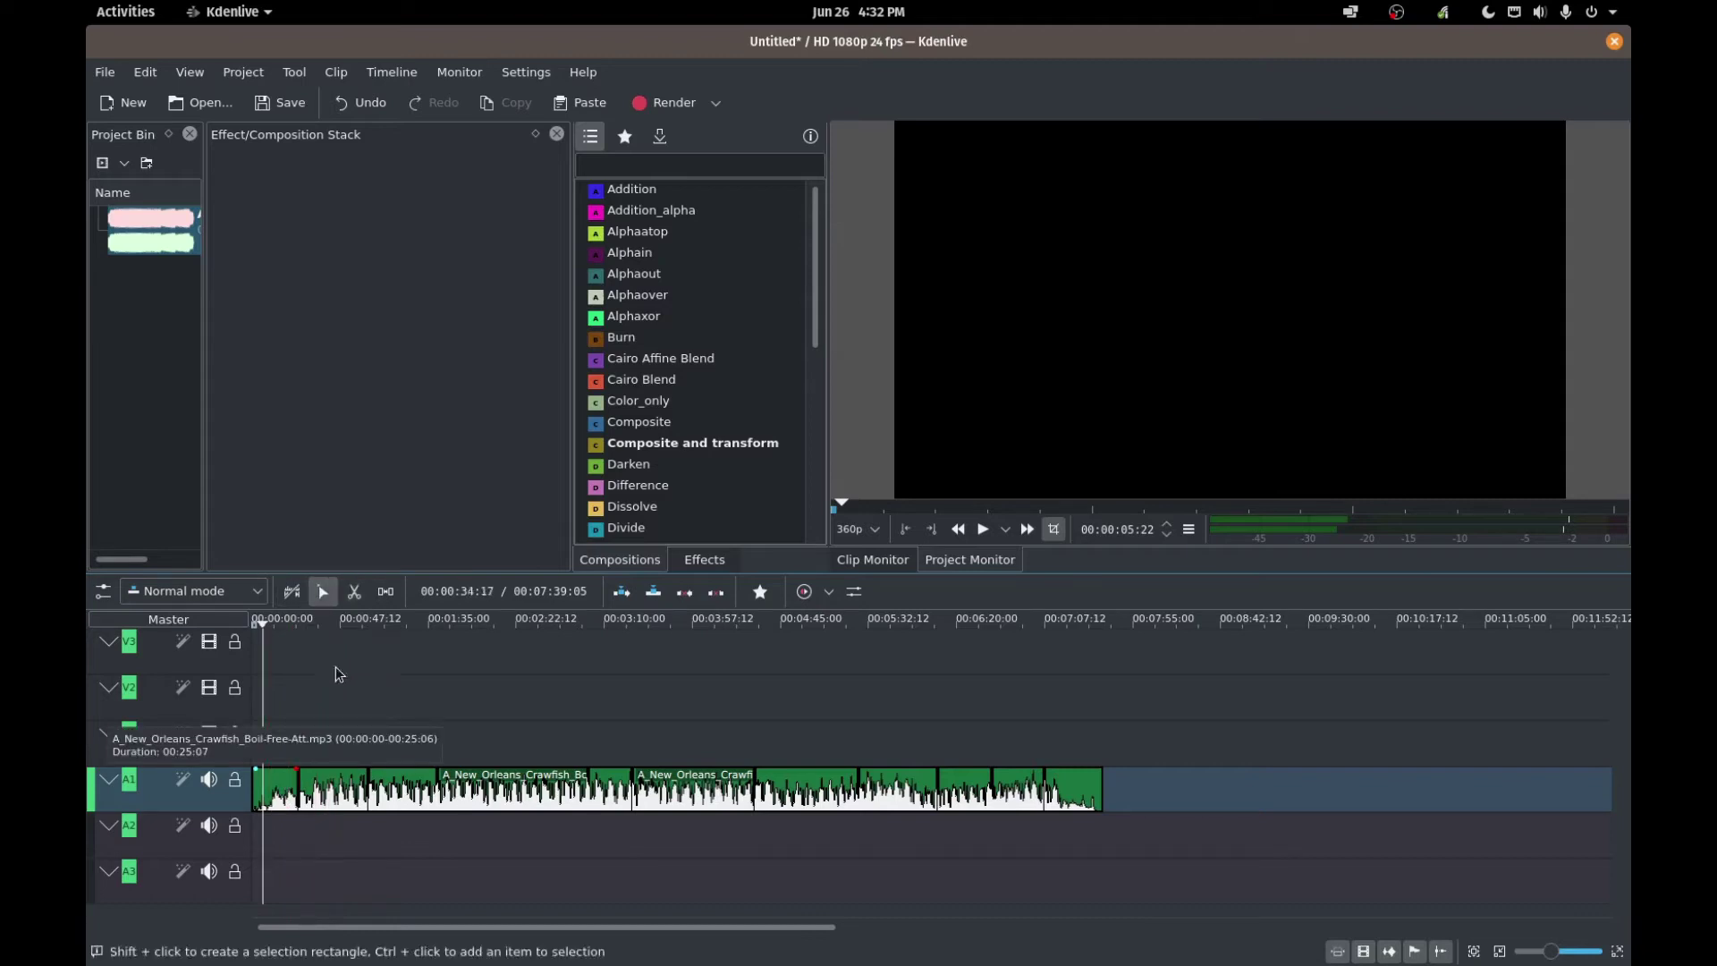
click(277, 796)
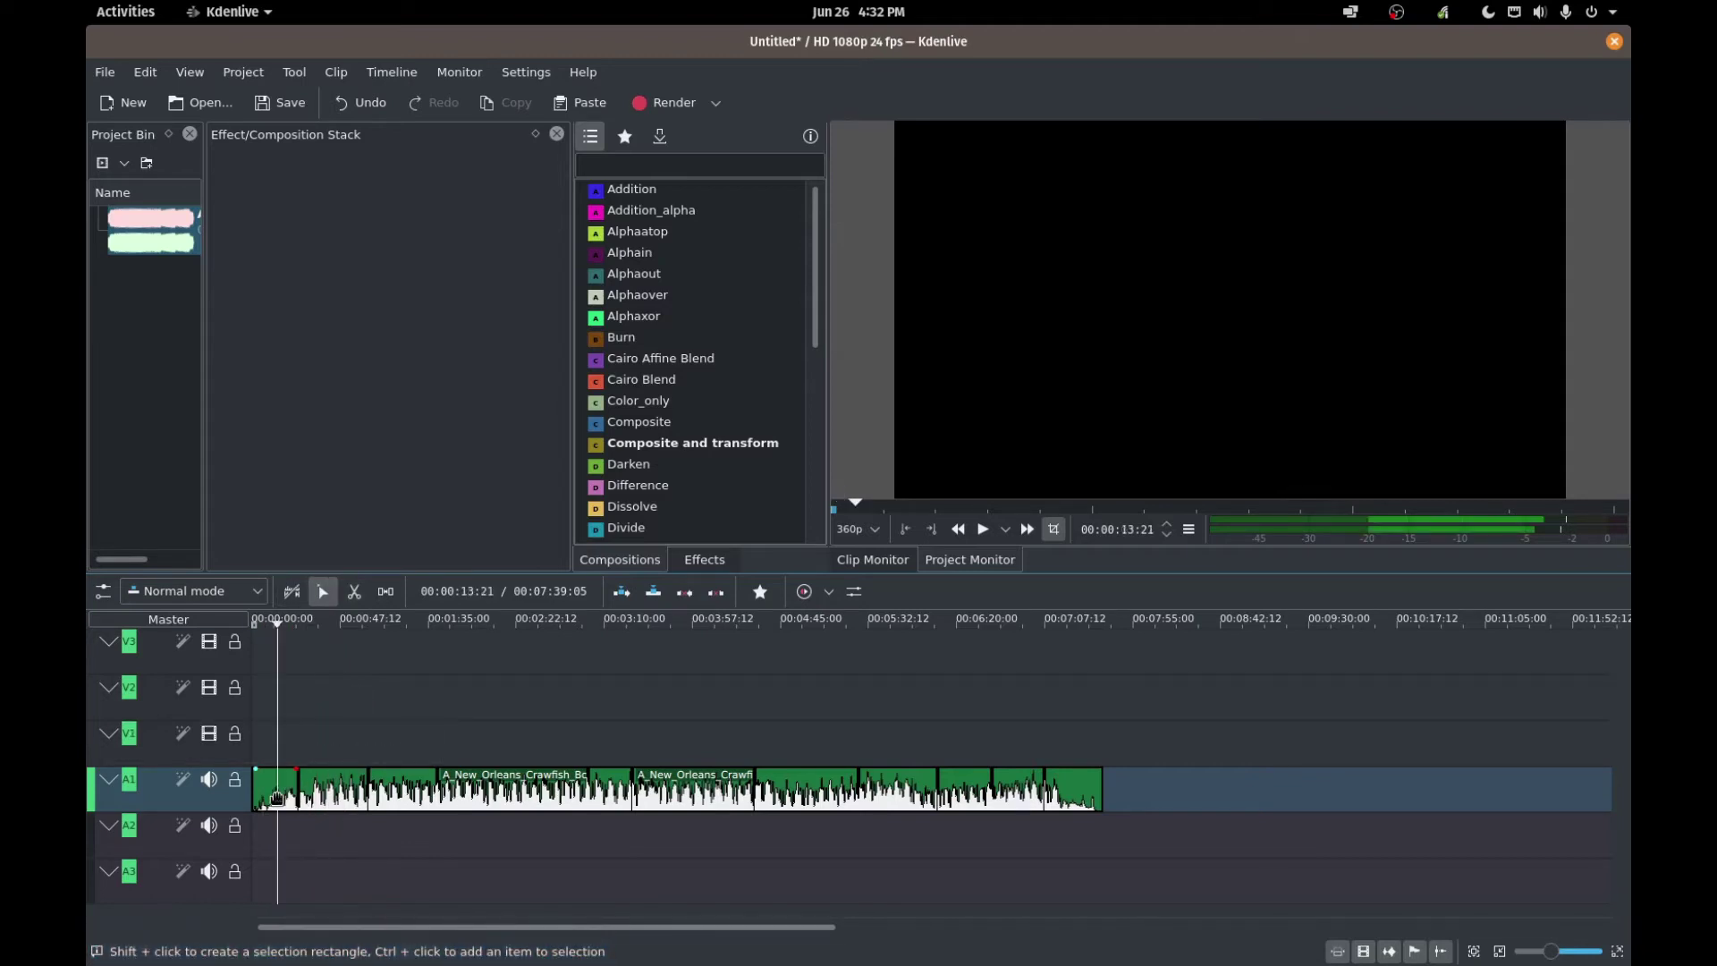
click(262, 791)
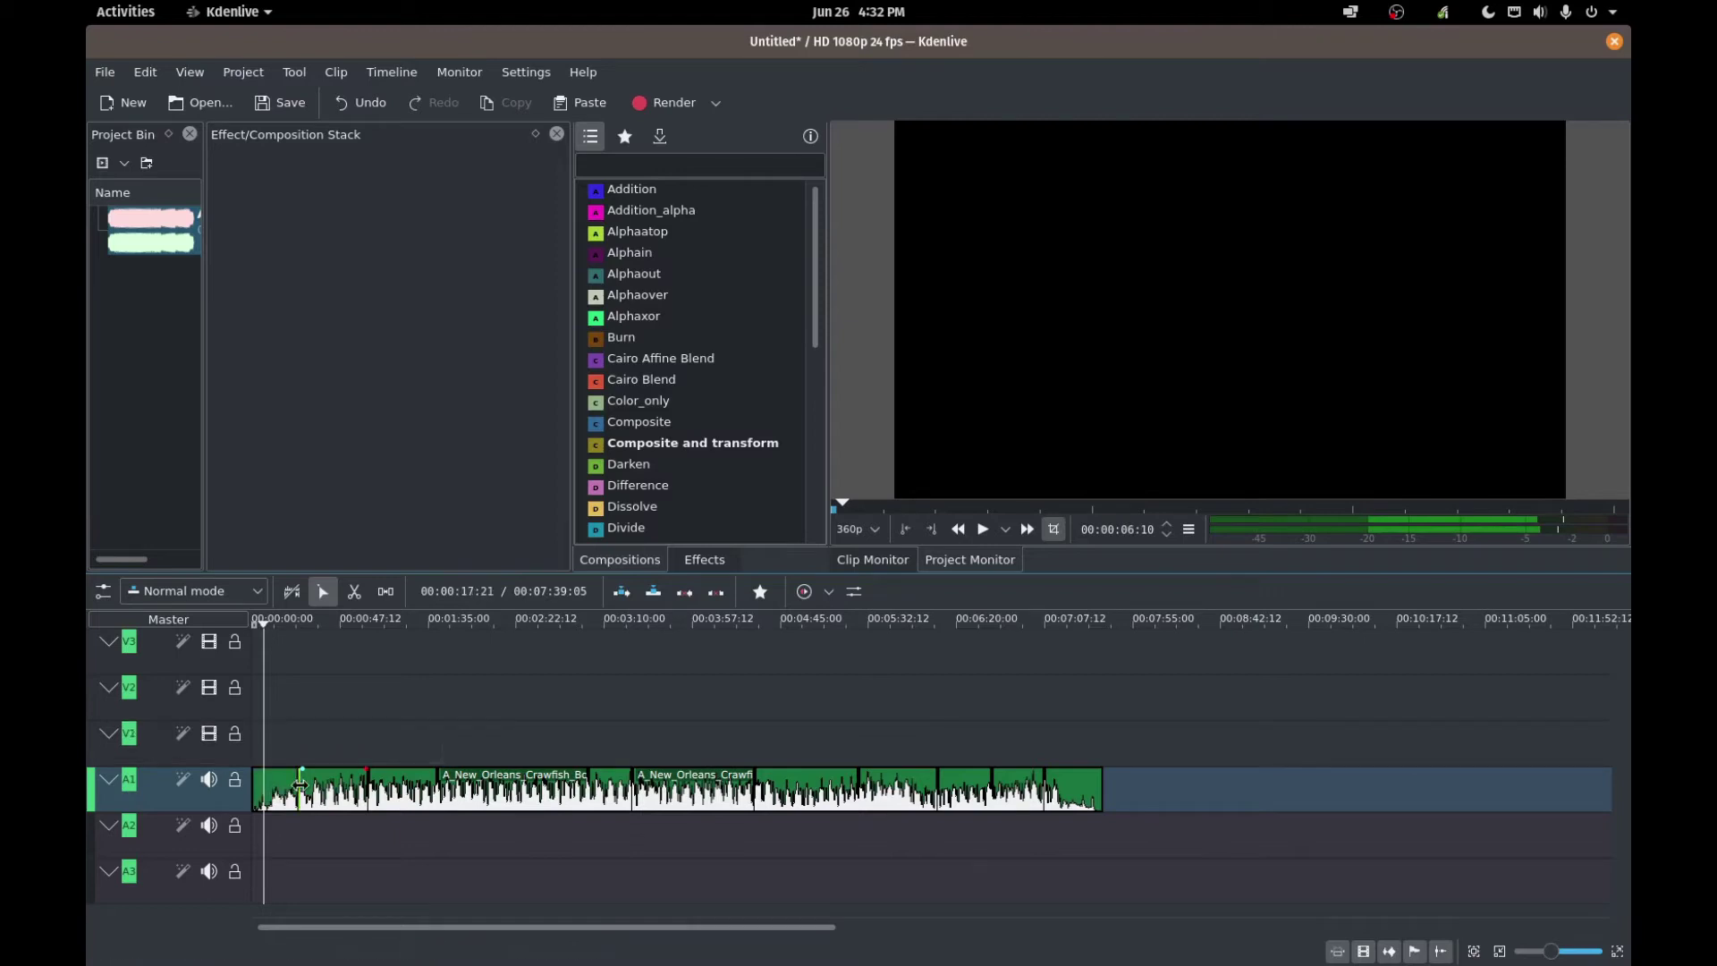
click(286, 796)
drag(288, 798, 404, 800)
- Delete five alternate A1 pieces, leaving five audio chunks separated by gaps
key(Delete)
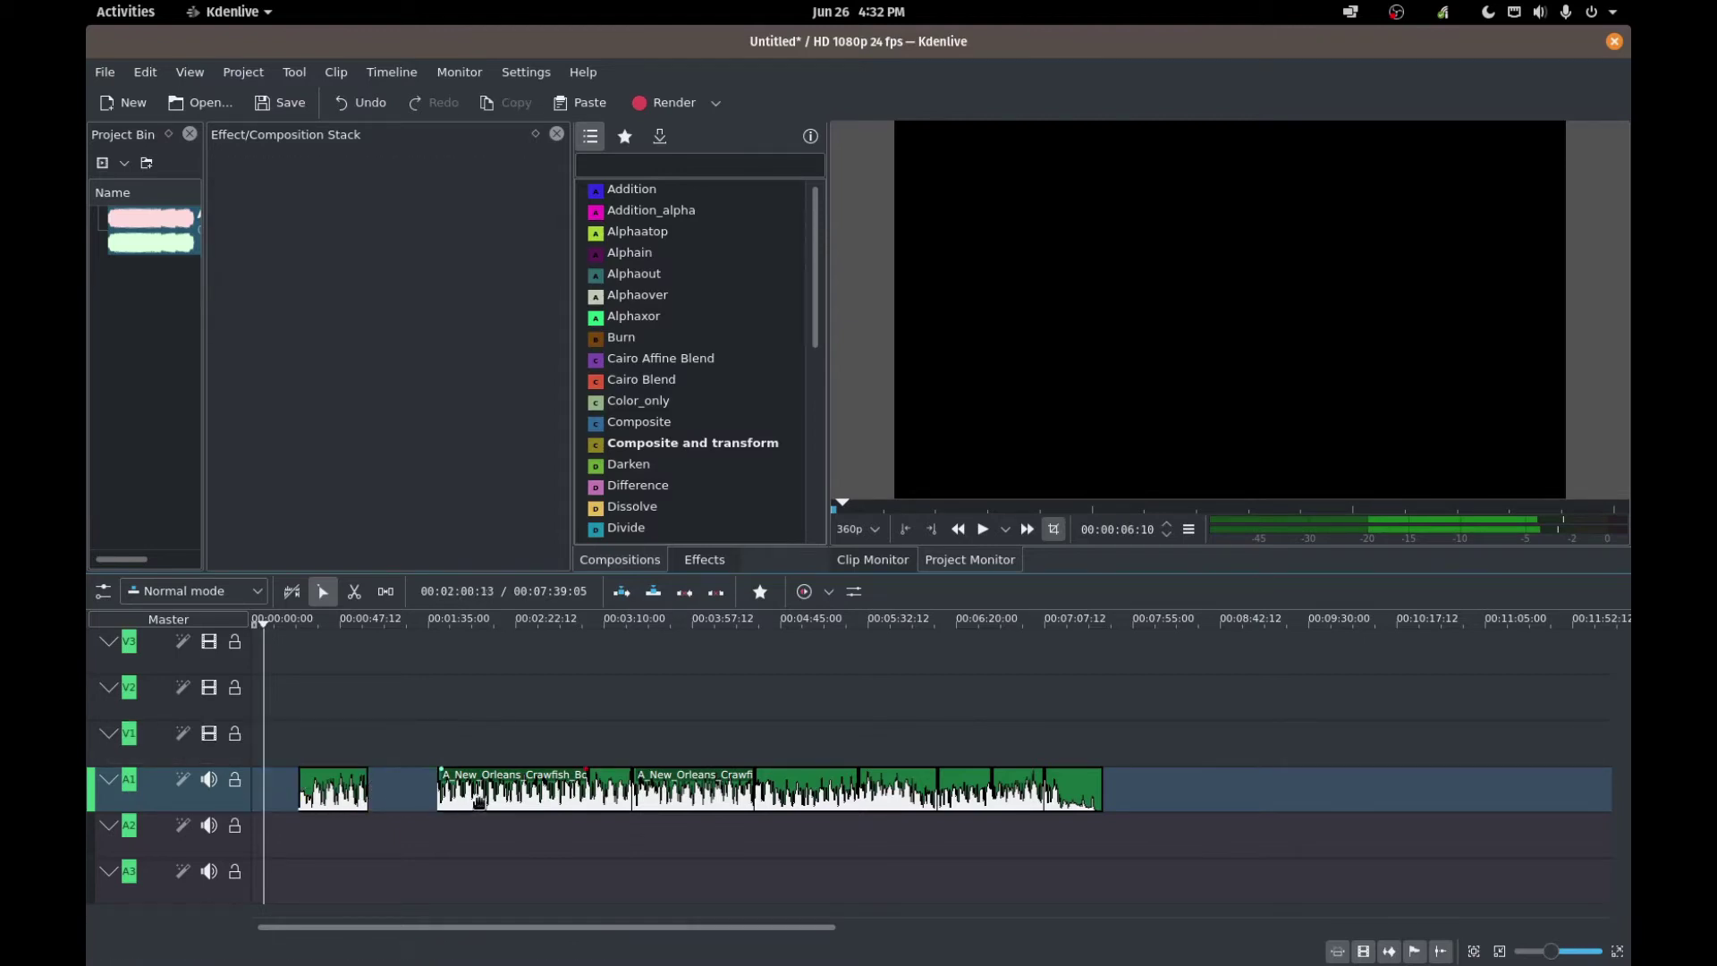
click(550, 800)
key(Delete)
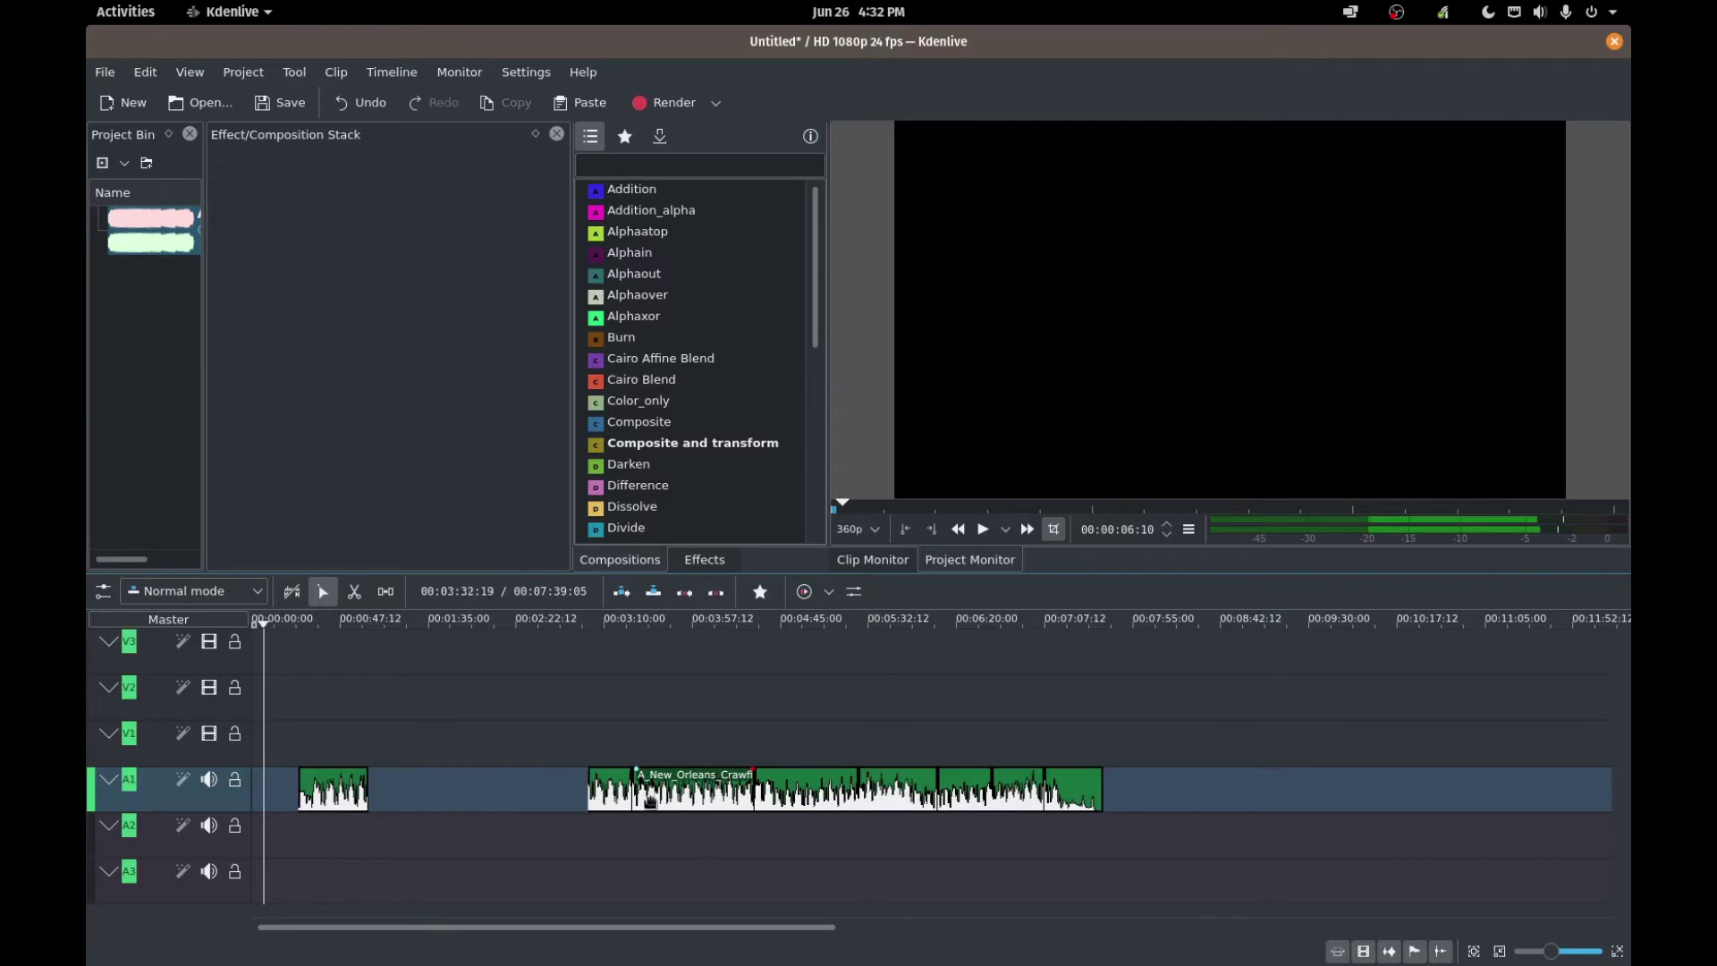
click(675, 799)
key(Delete)
click(889, 799)
key(Delete)
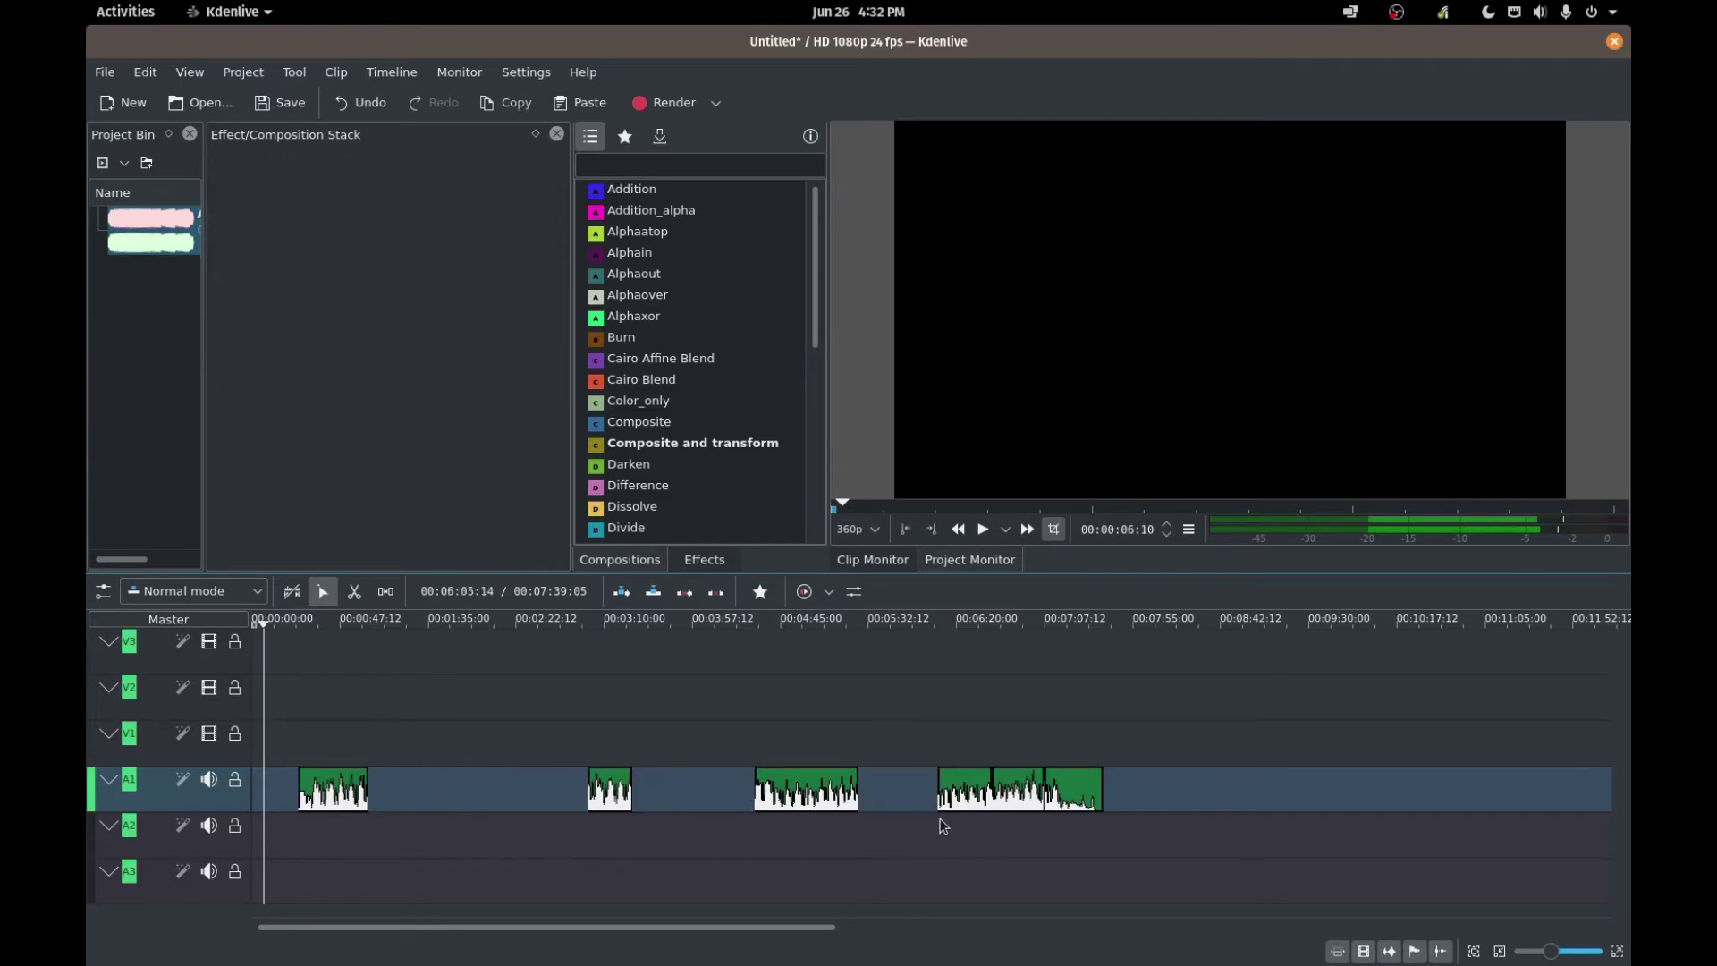
click(1002, 787)
key(Delete)
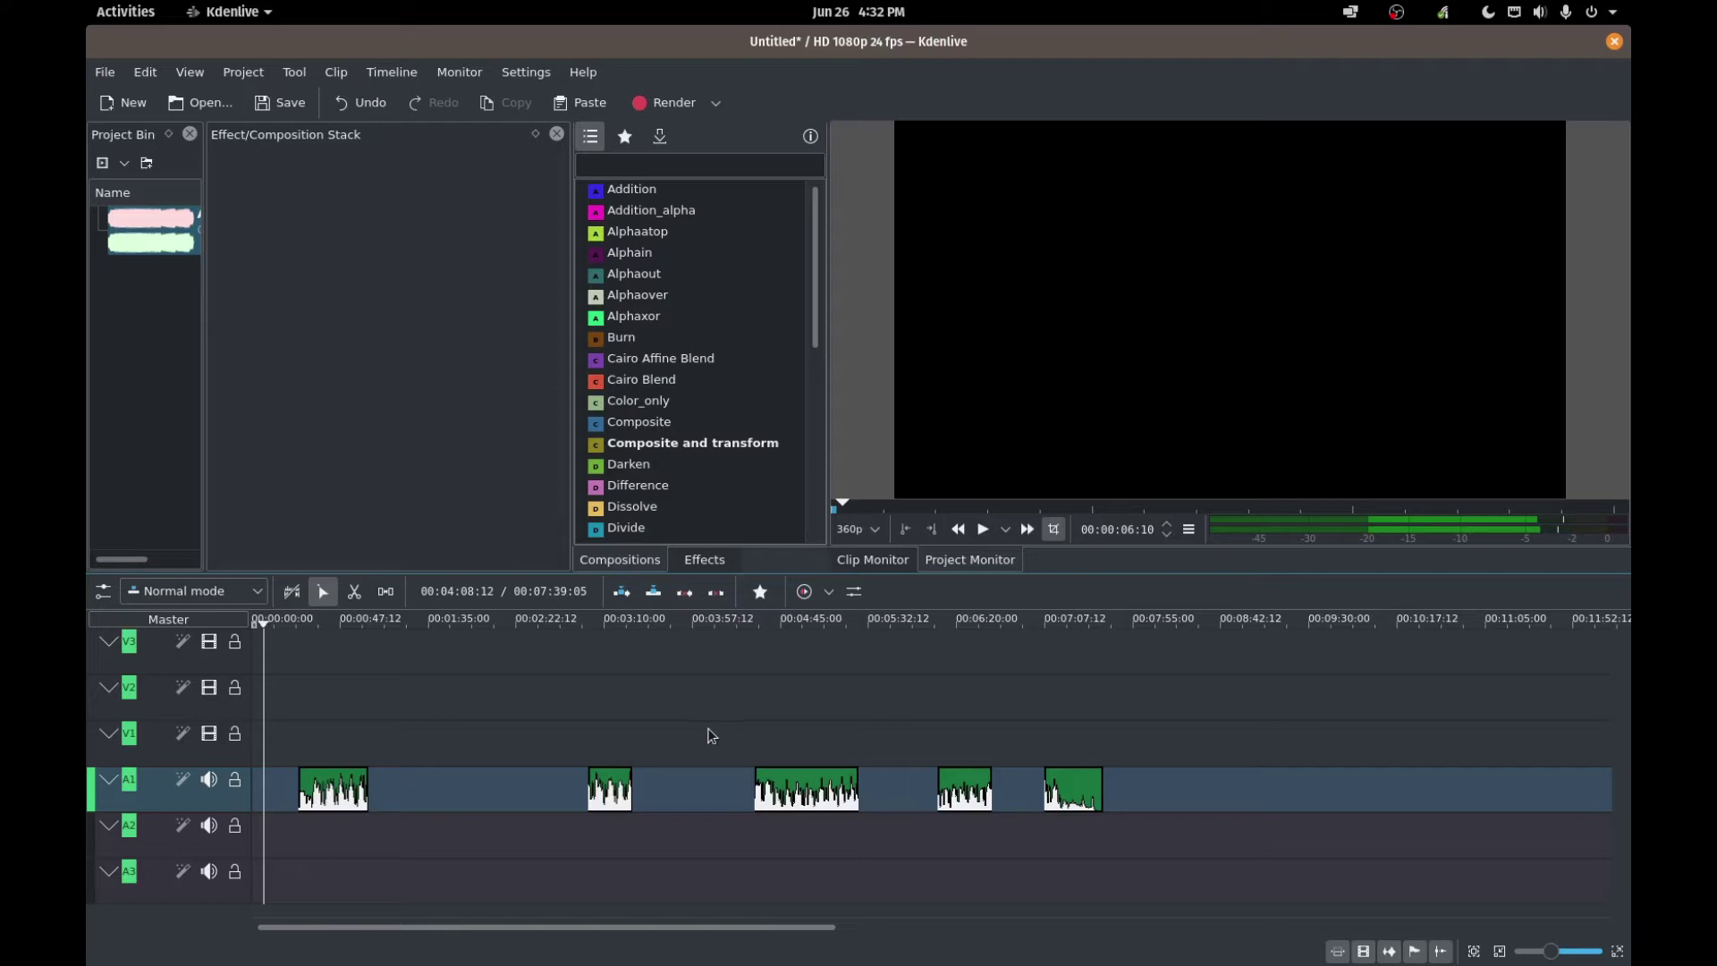
- Paste a copy of the first A1 chunk onto A2, aligned directly beneath it
right_click(331, 800)
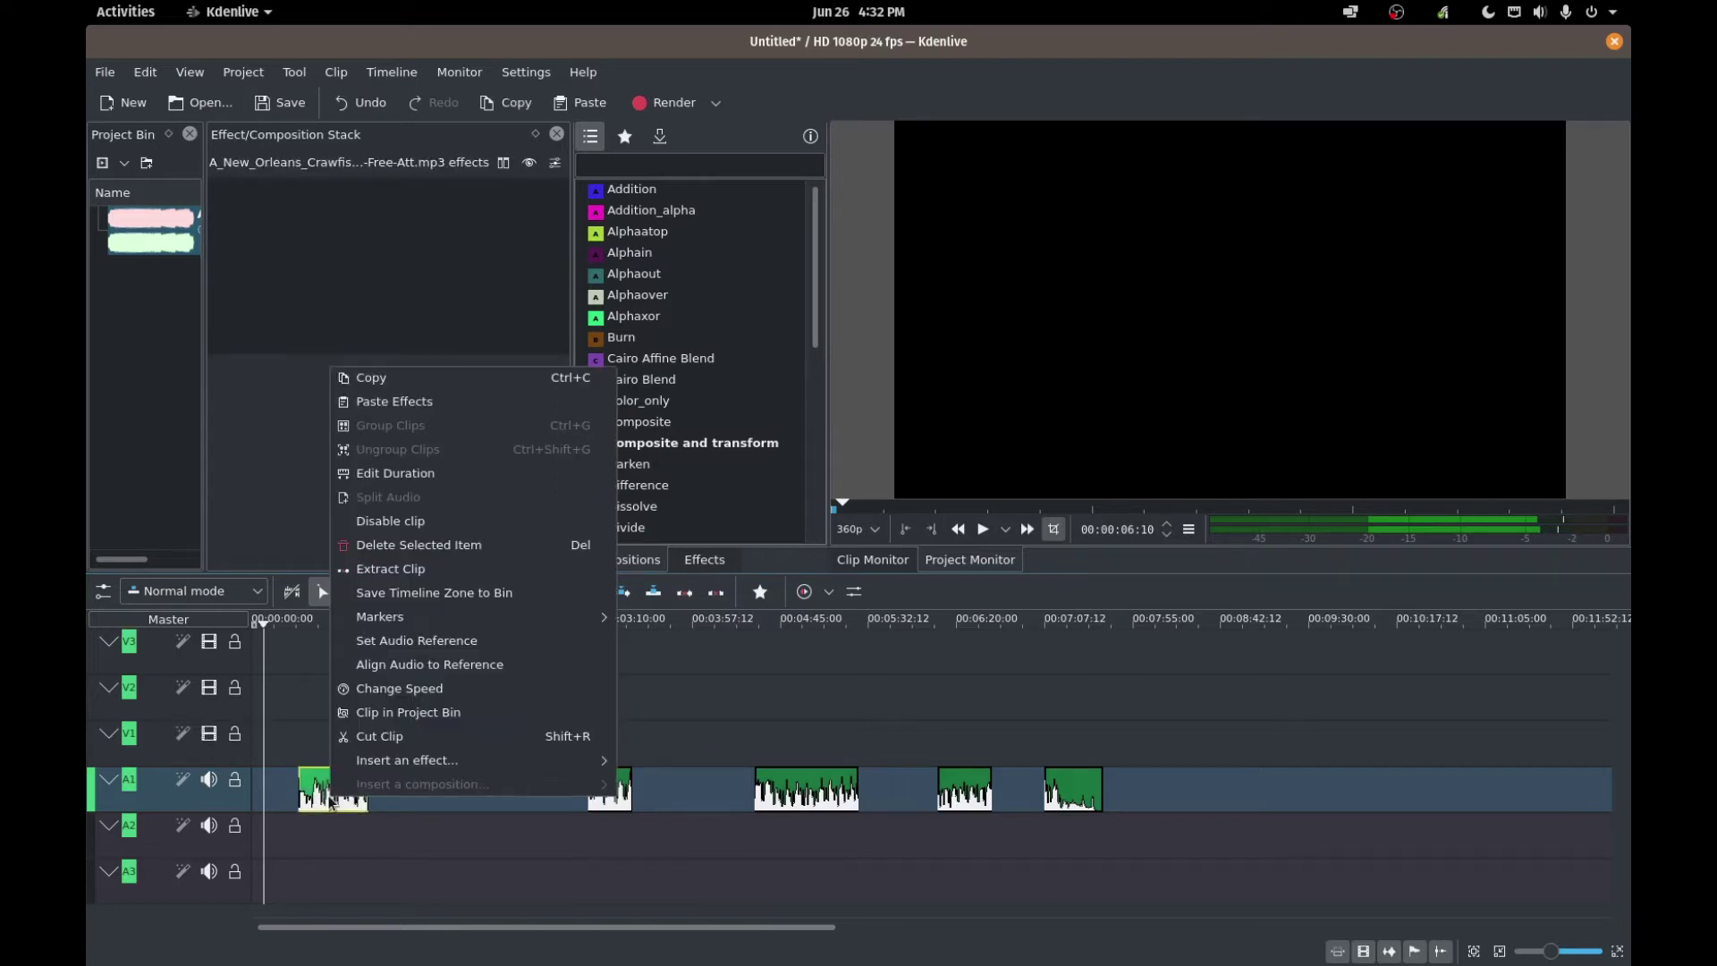
click(393, 377)
click(346, 849)
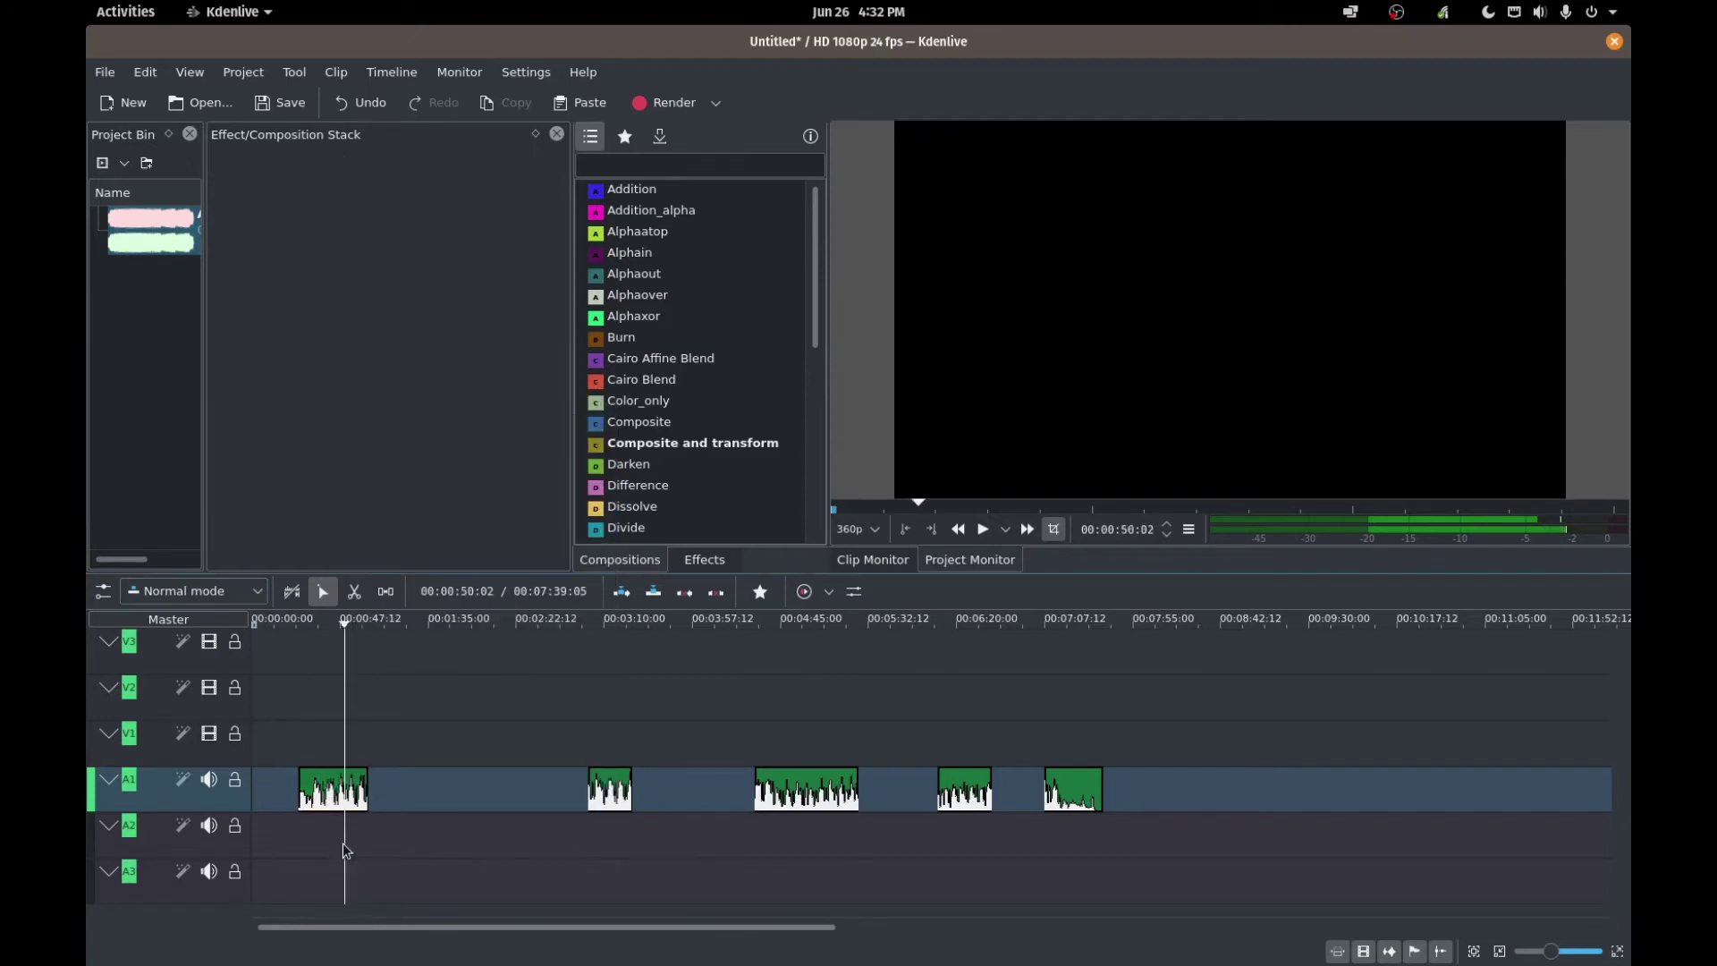
key(ctrl+v)
drag(384, 840, 335, 841)
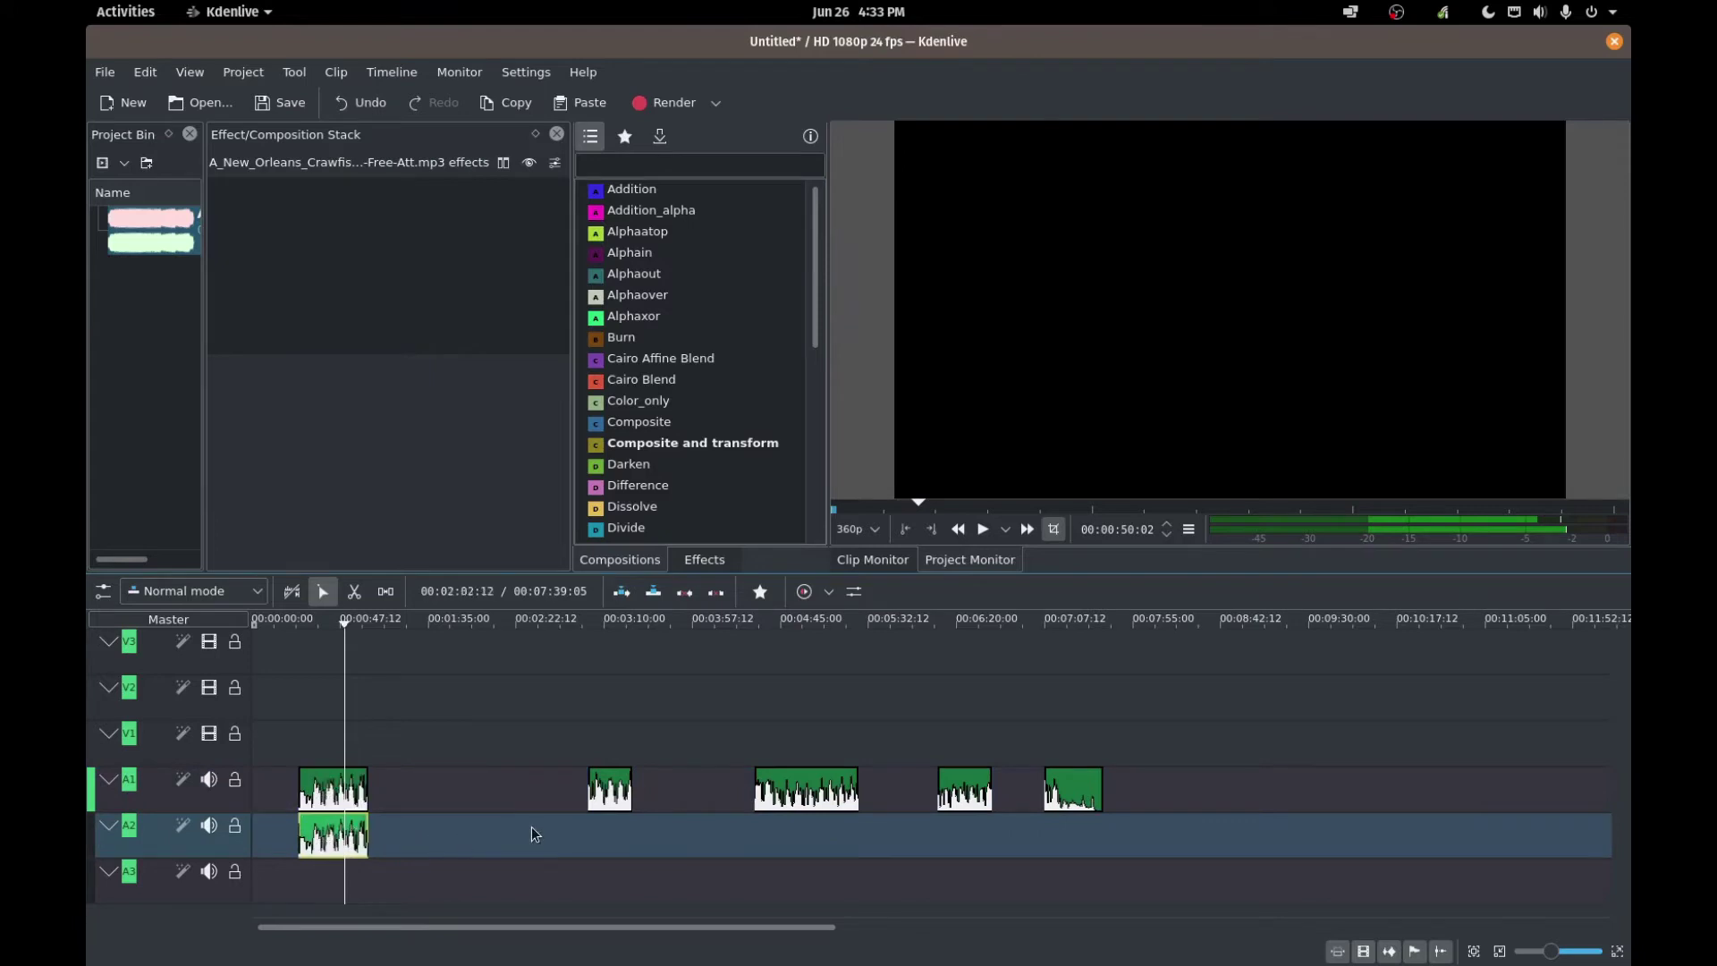
- Copy the remaining four A1 chunks and paste them onto track A2
click(588, 800)
ctrl+click(810, 792)
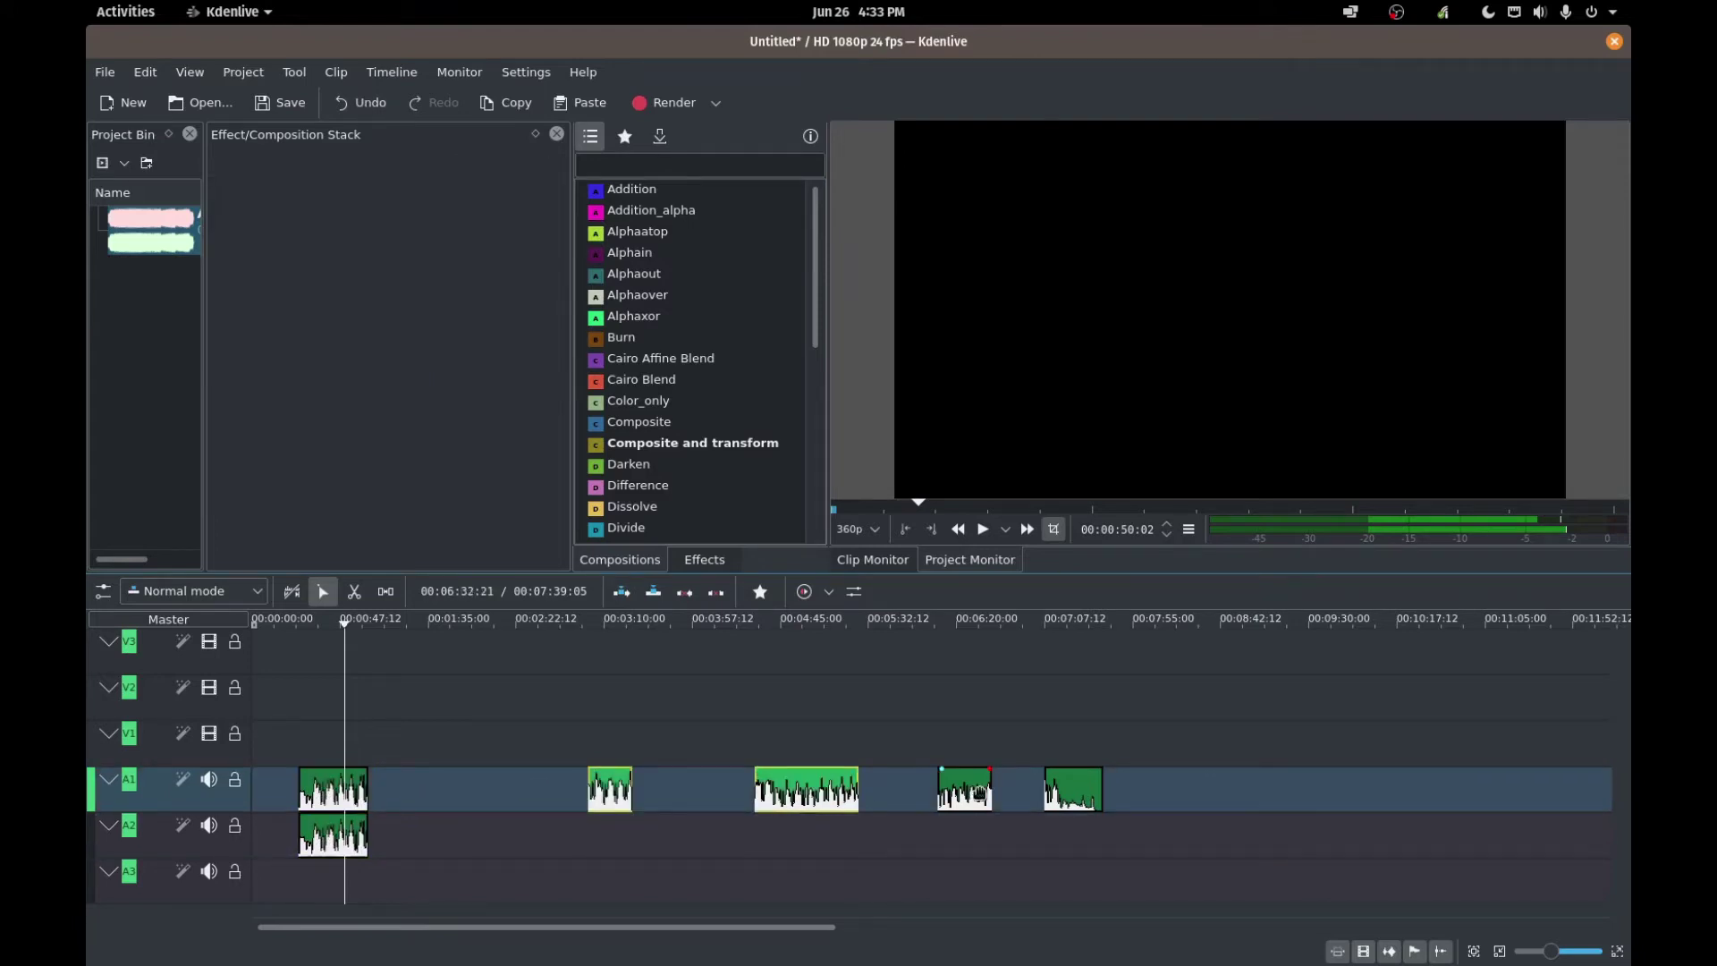
ctrl+click(976, 789)
ctrl+click(1067, 789)
right_click(1067, 788)
key(Escape)
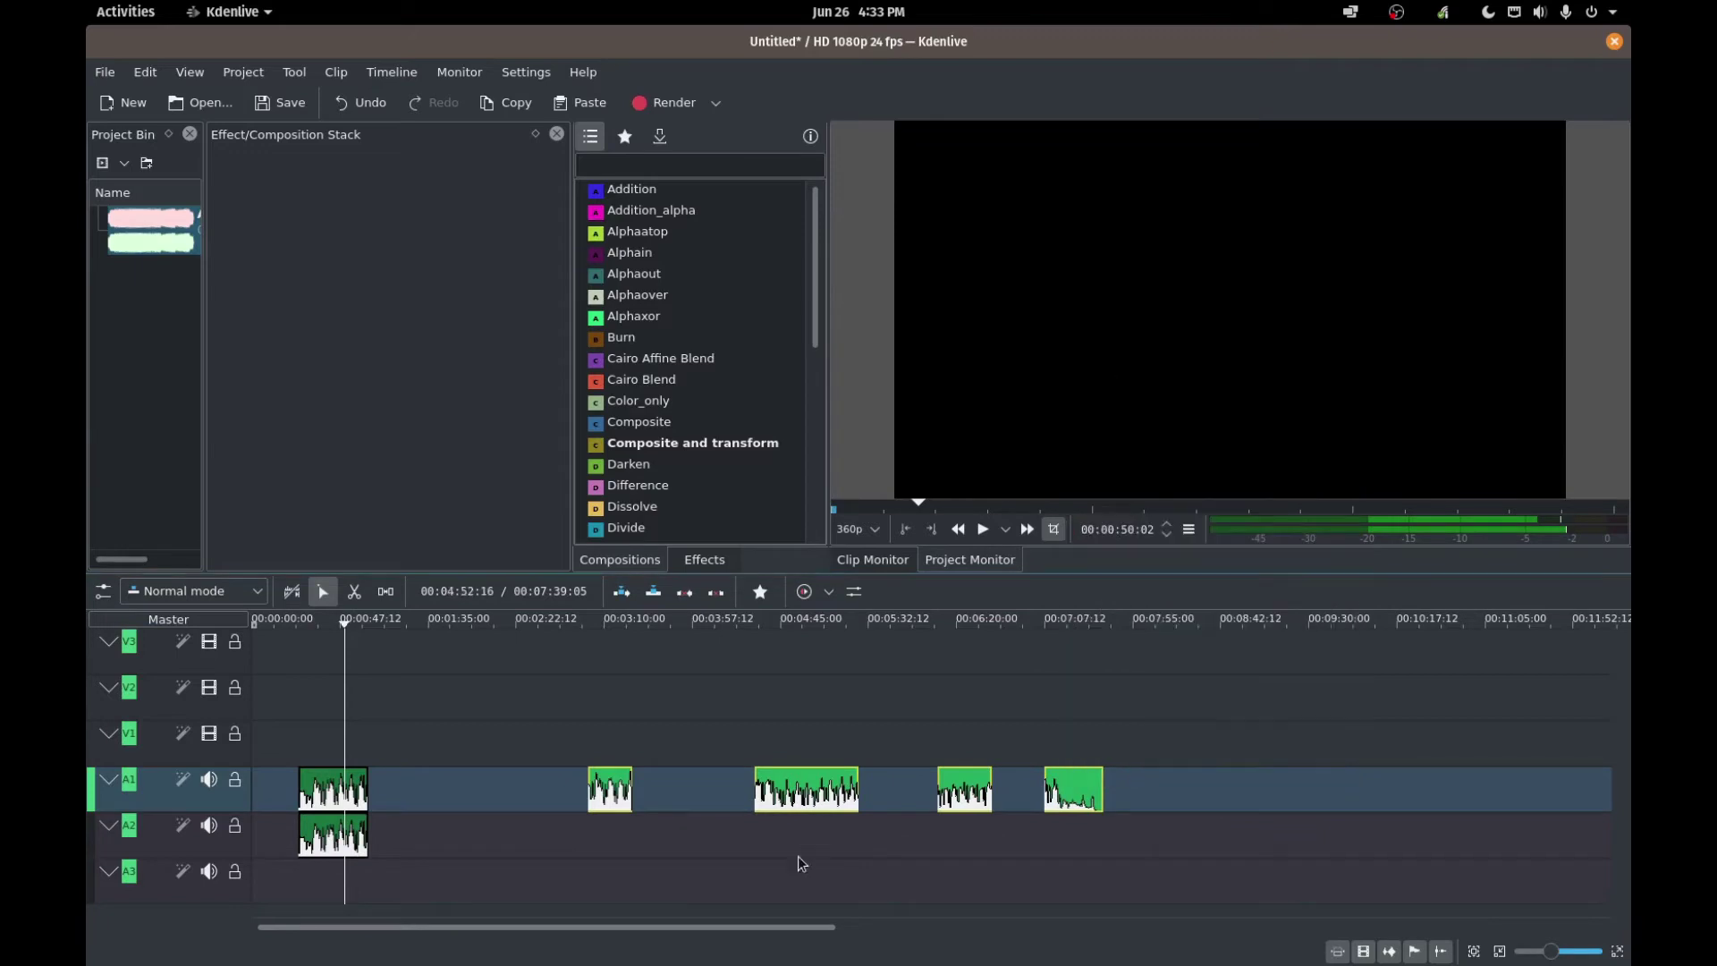
right_click(805, 850)
click(849, 666)
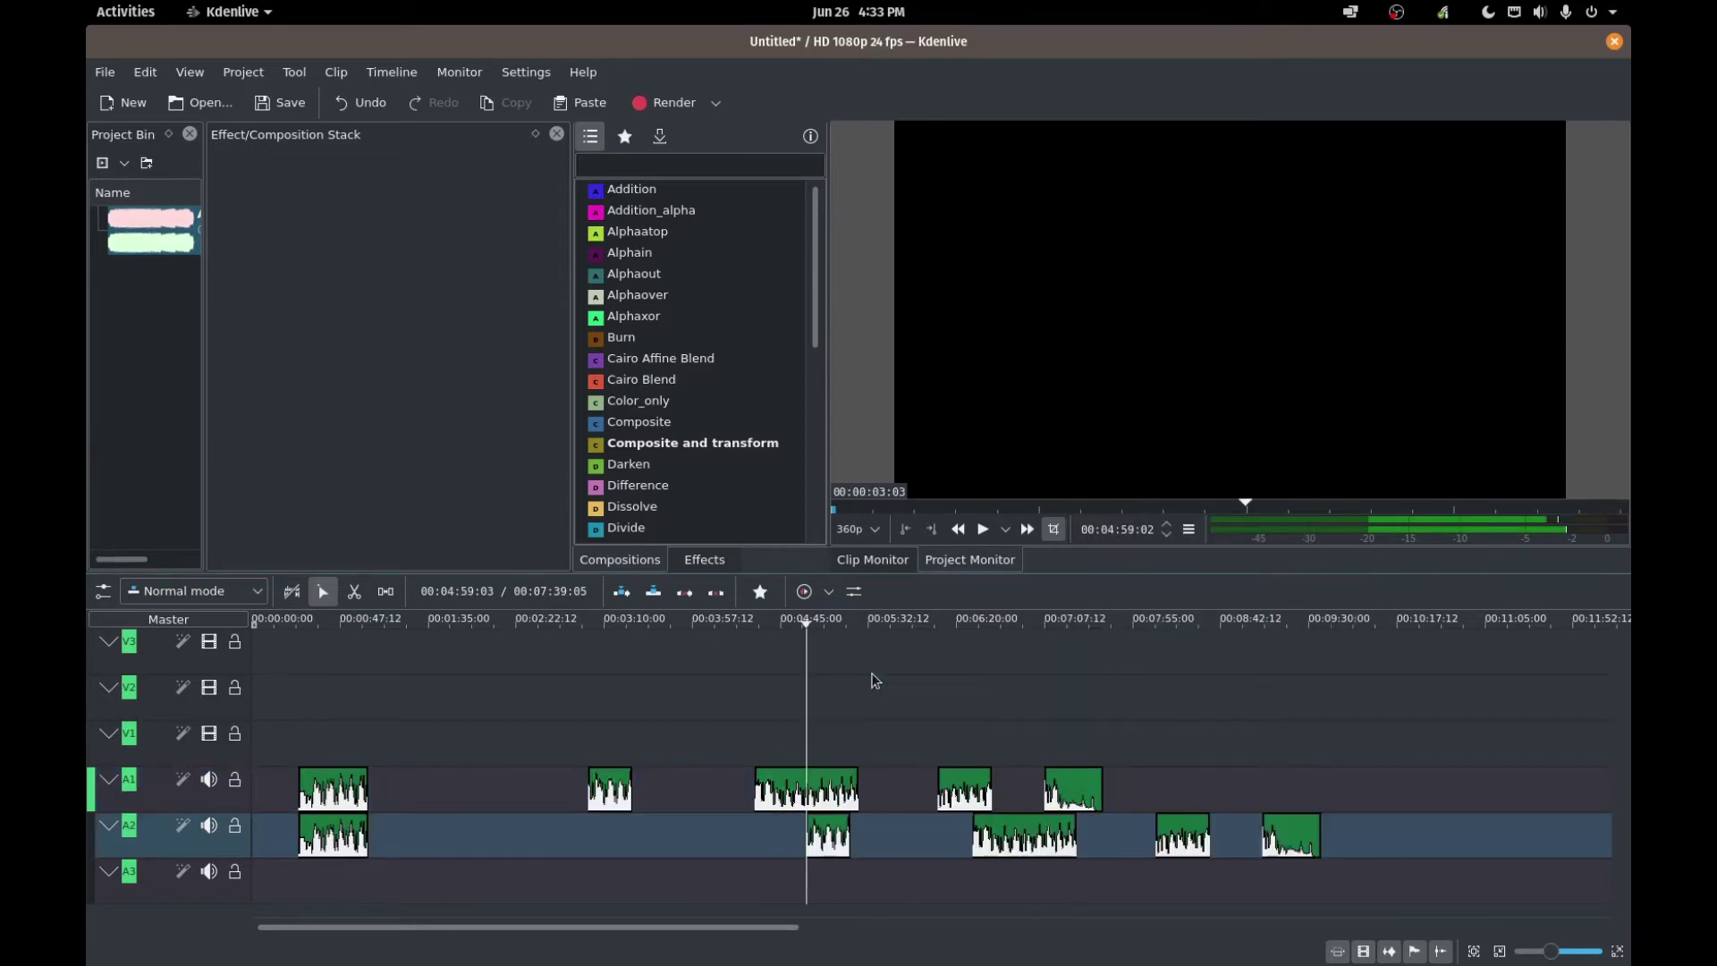
- Line the four pasted copies up under their A1 chunks, then lock and mute track A1
click(830, 845)
ctrl+click(1011, 843)
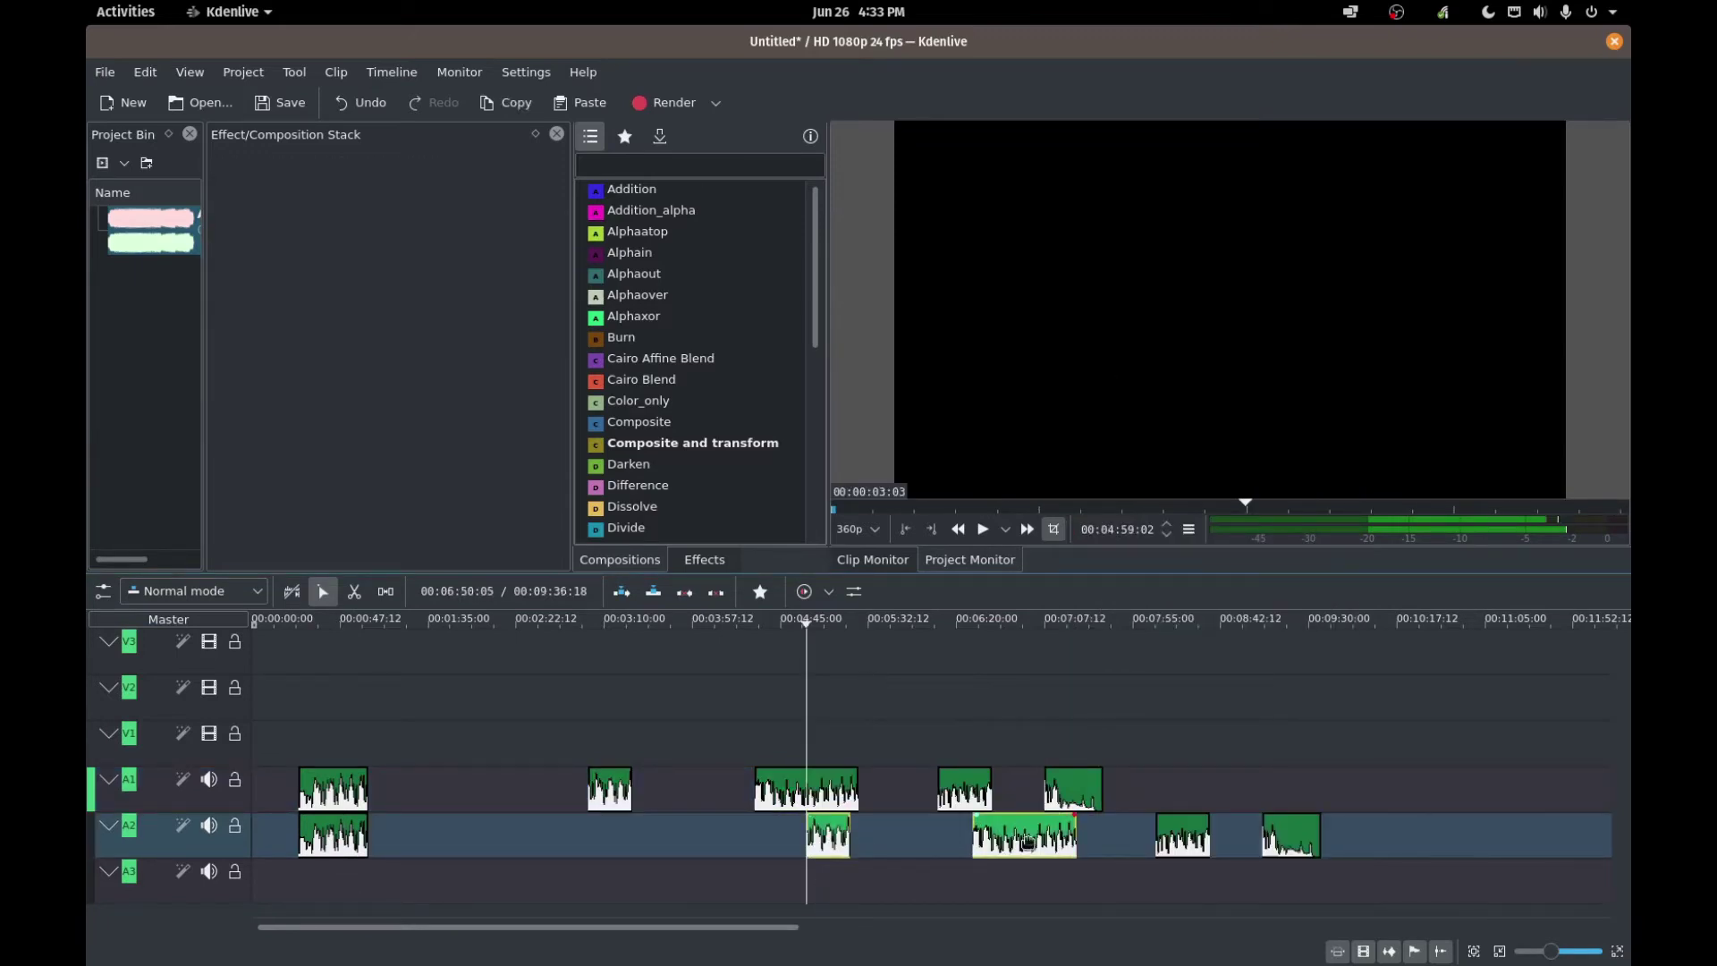
ctrl+click(1184, 842)
ctrl+click(1274, 838)
drag(824, 841, 606, 841)
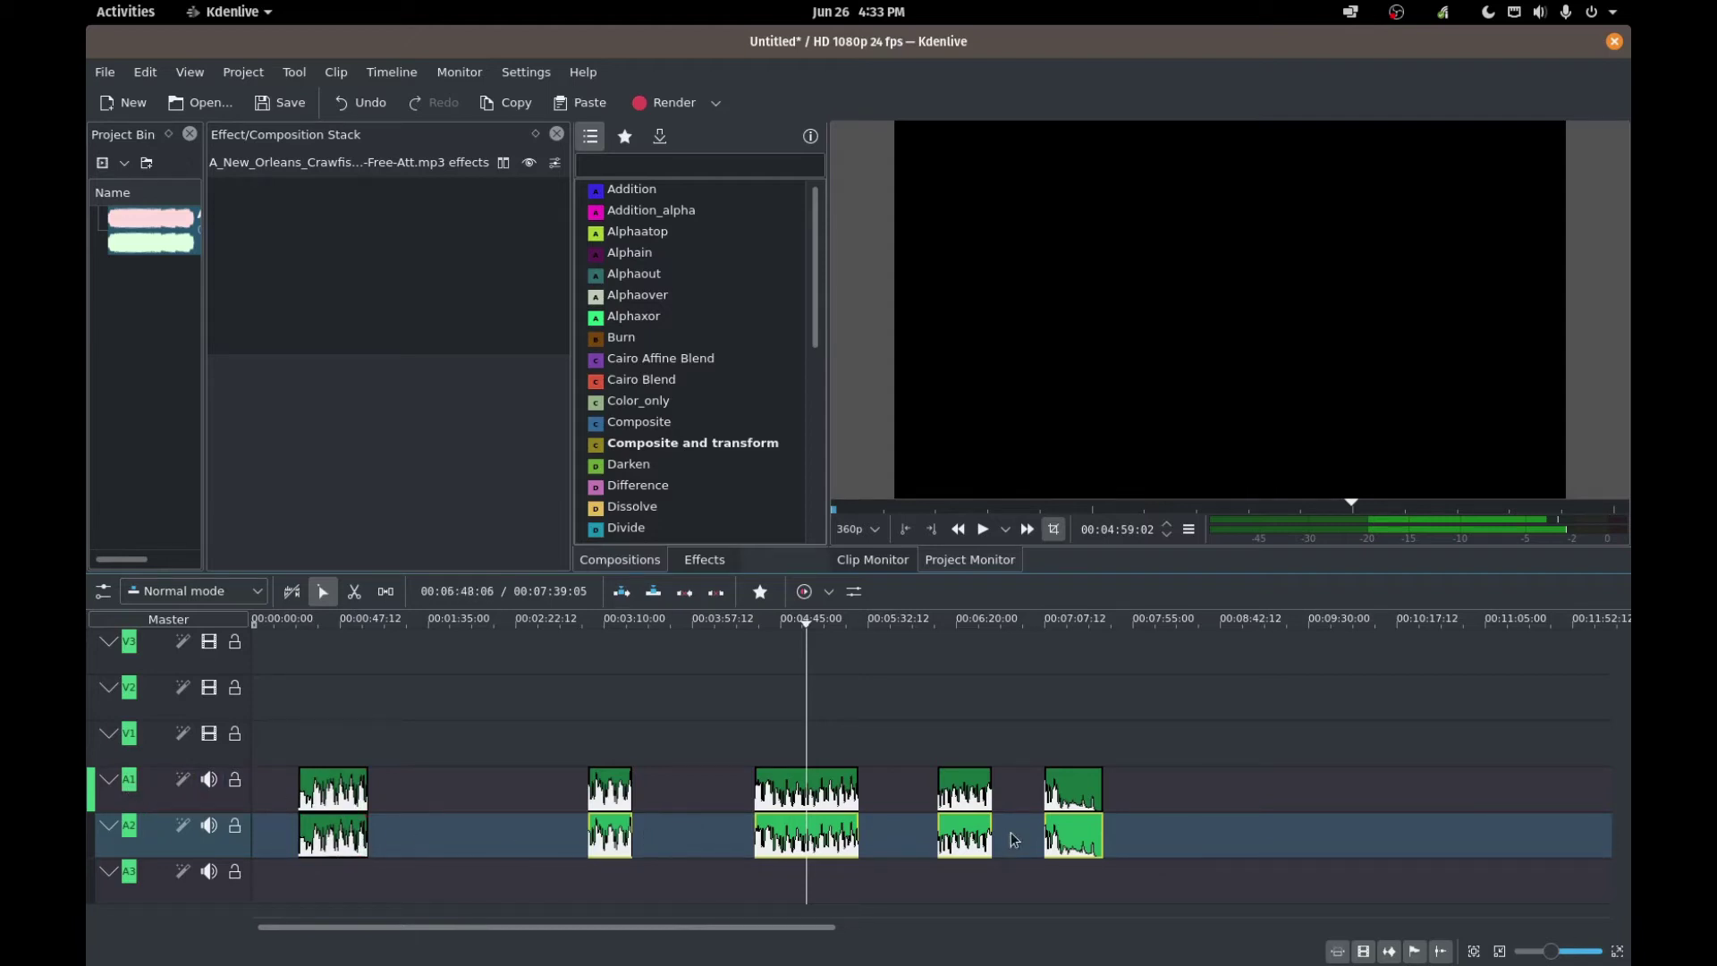
click(236, 782)
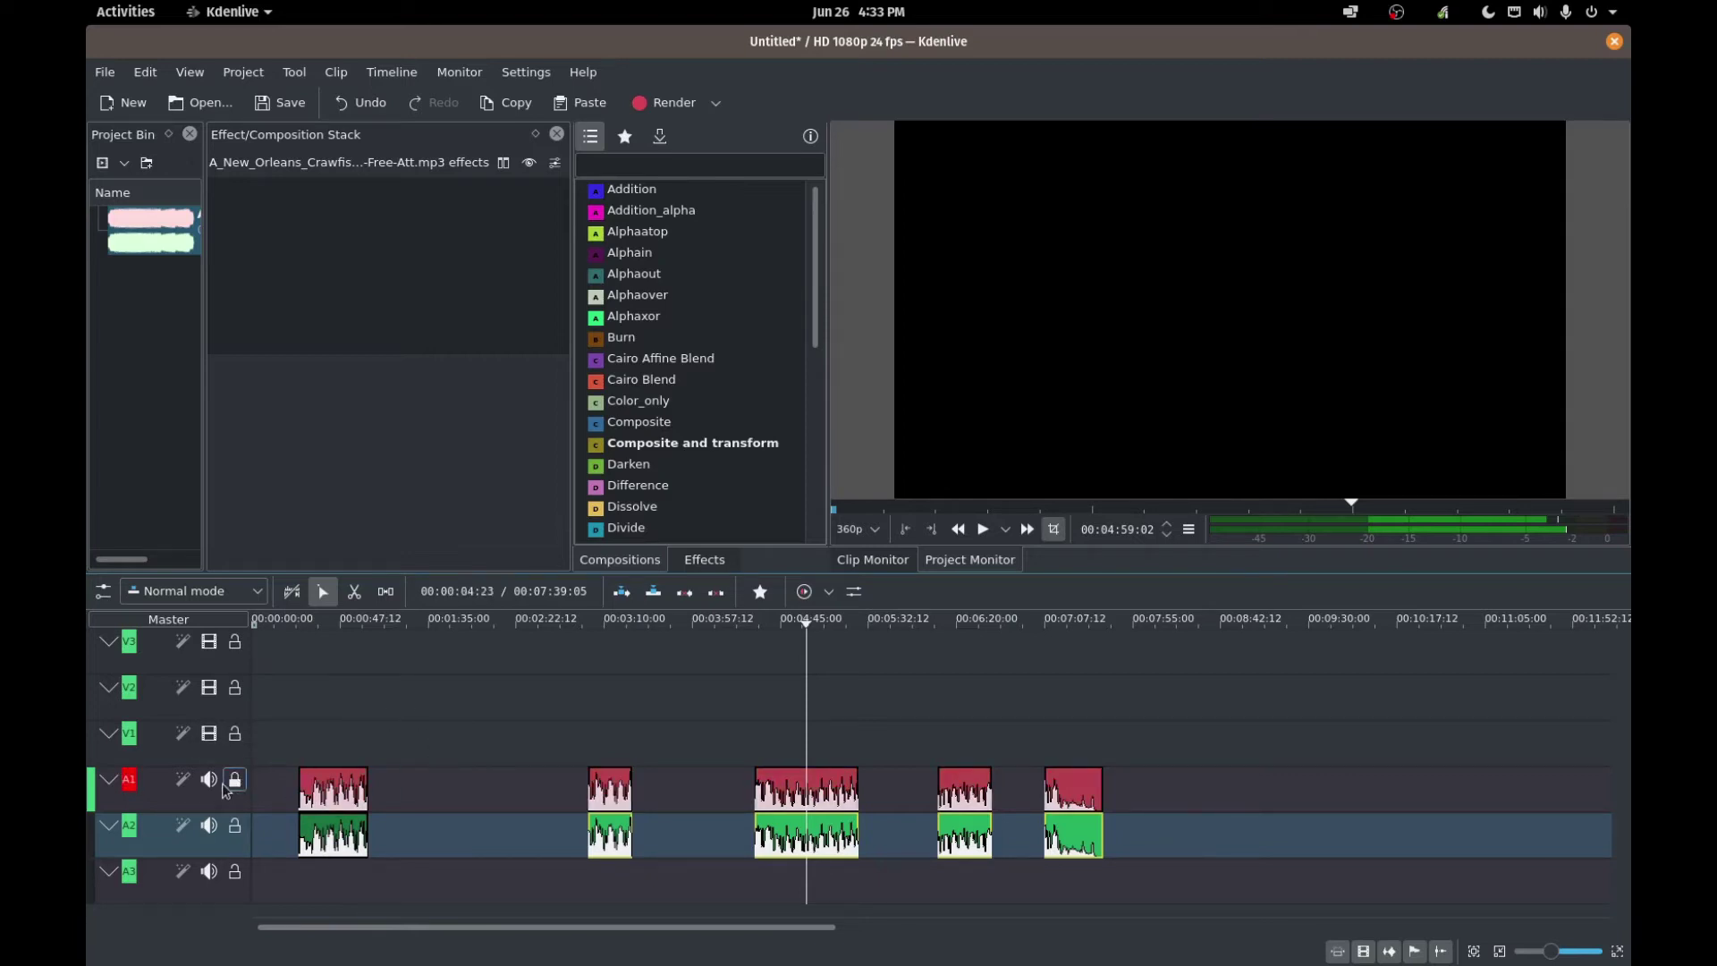
click(209, 780)
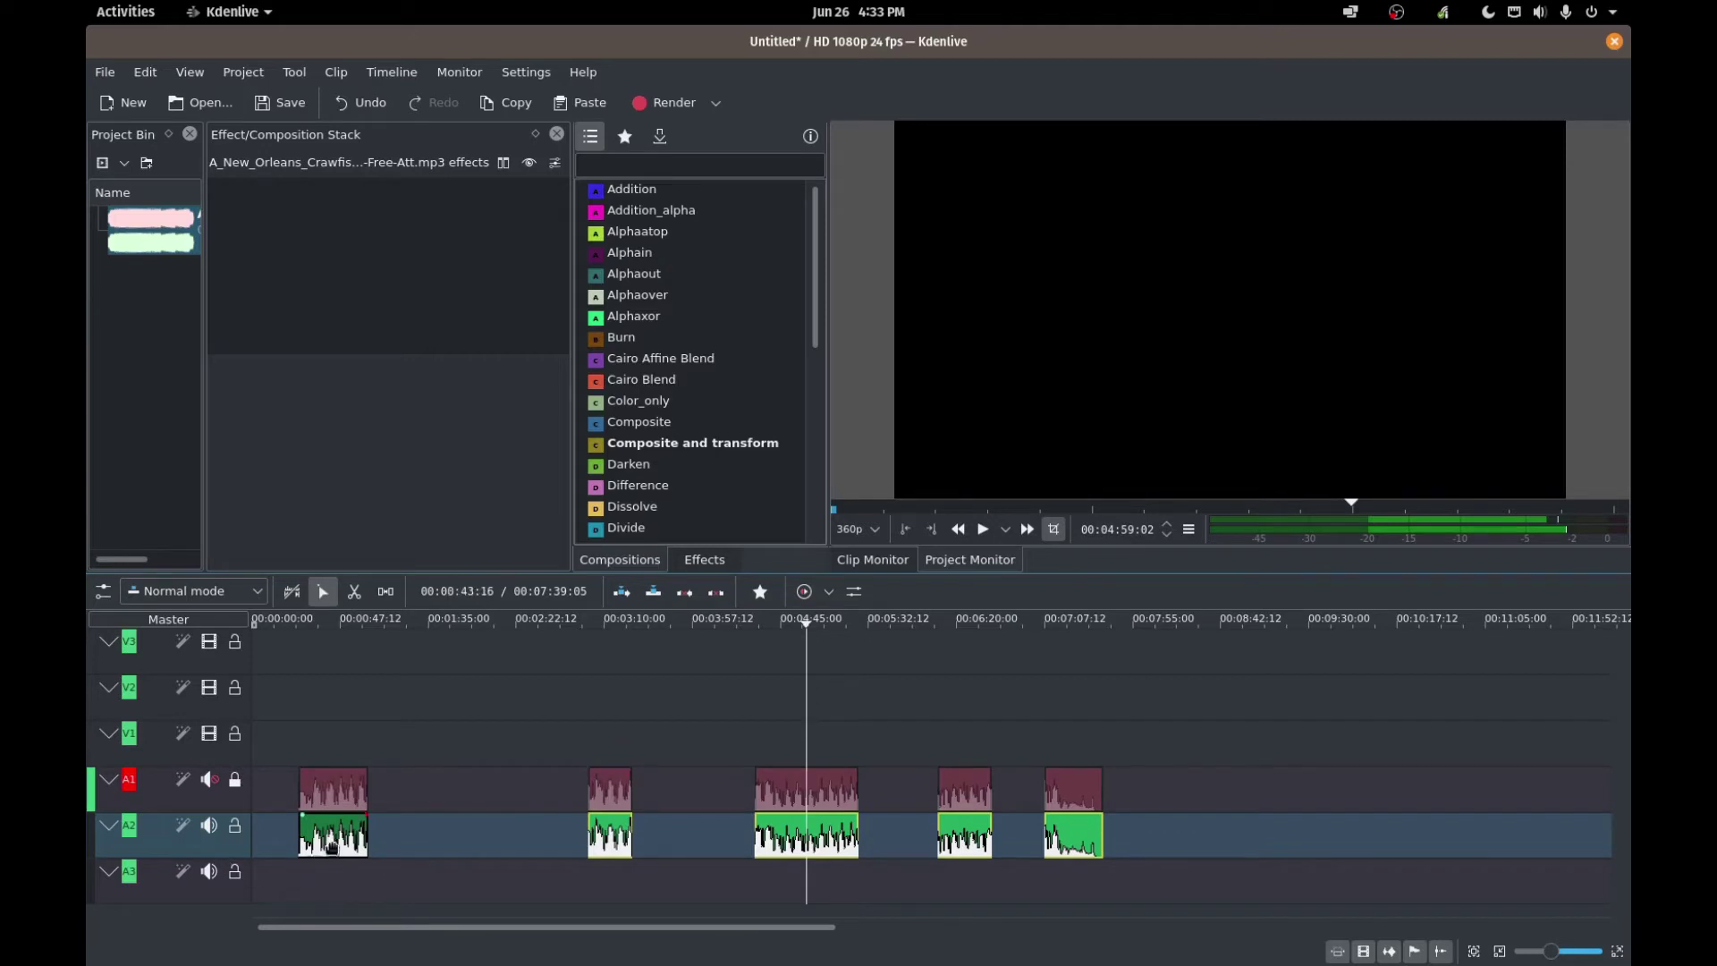
- Drag the A2 copies to new, later positions so they no longer match A1
drag(350, 850, 533, 827)
drag(609, 831, 687, 831)
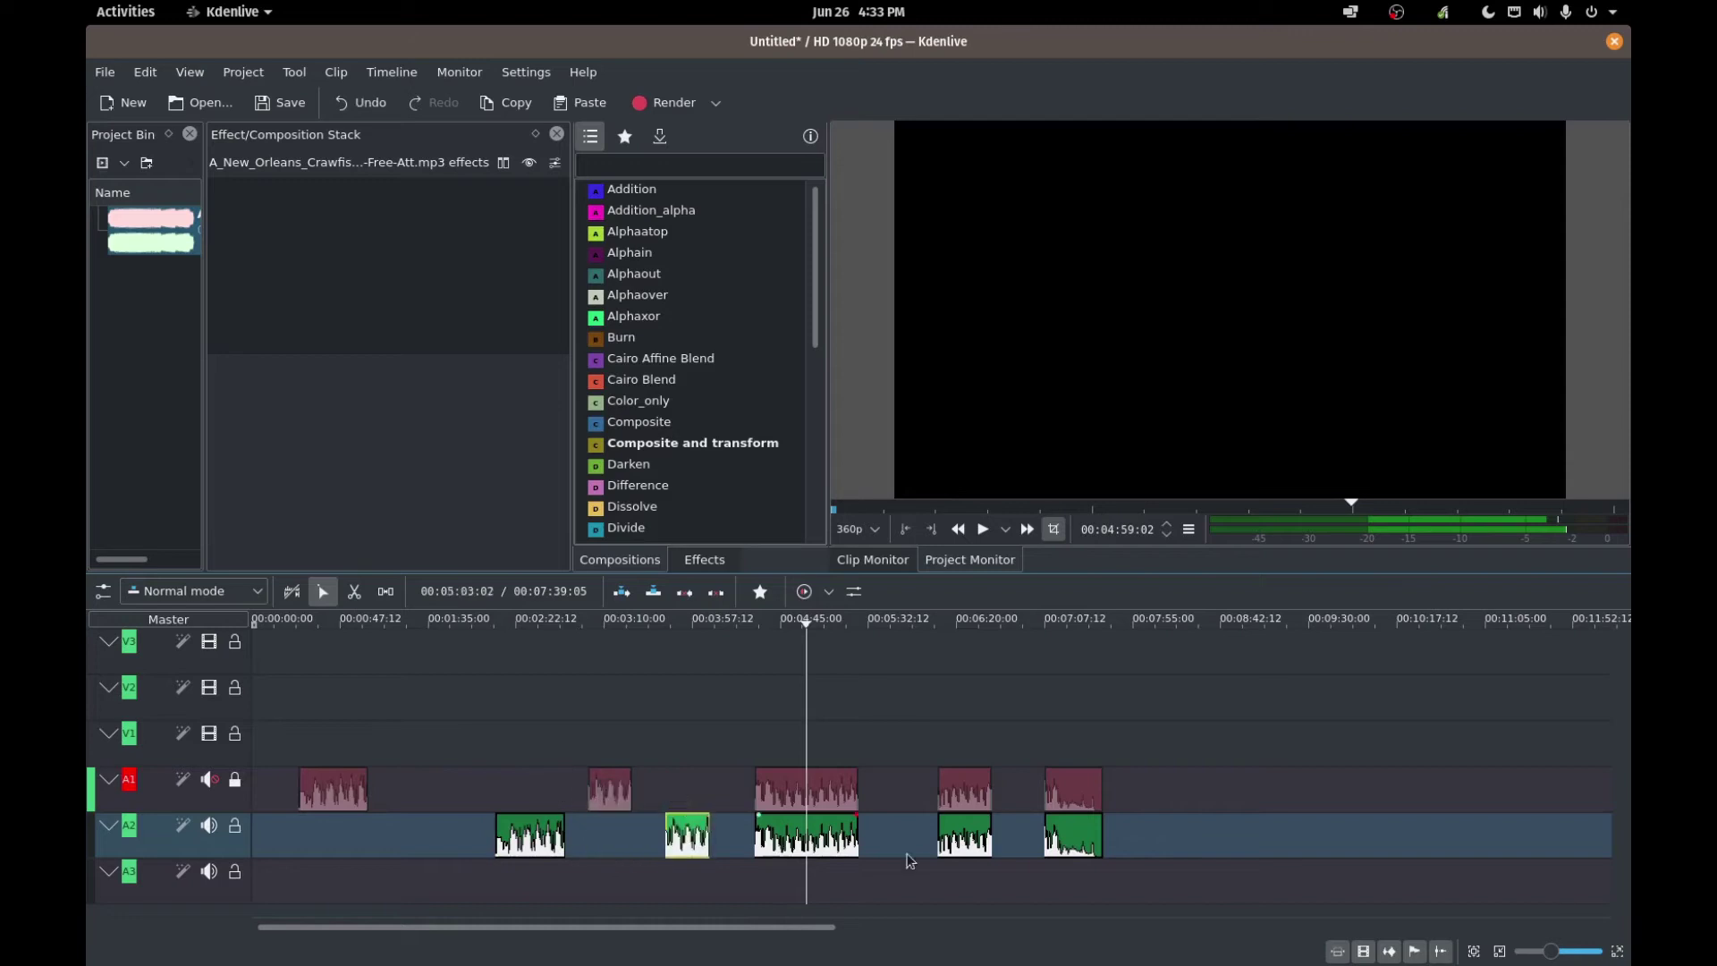
drag(1055, 838, 1399, 836)
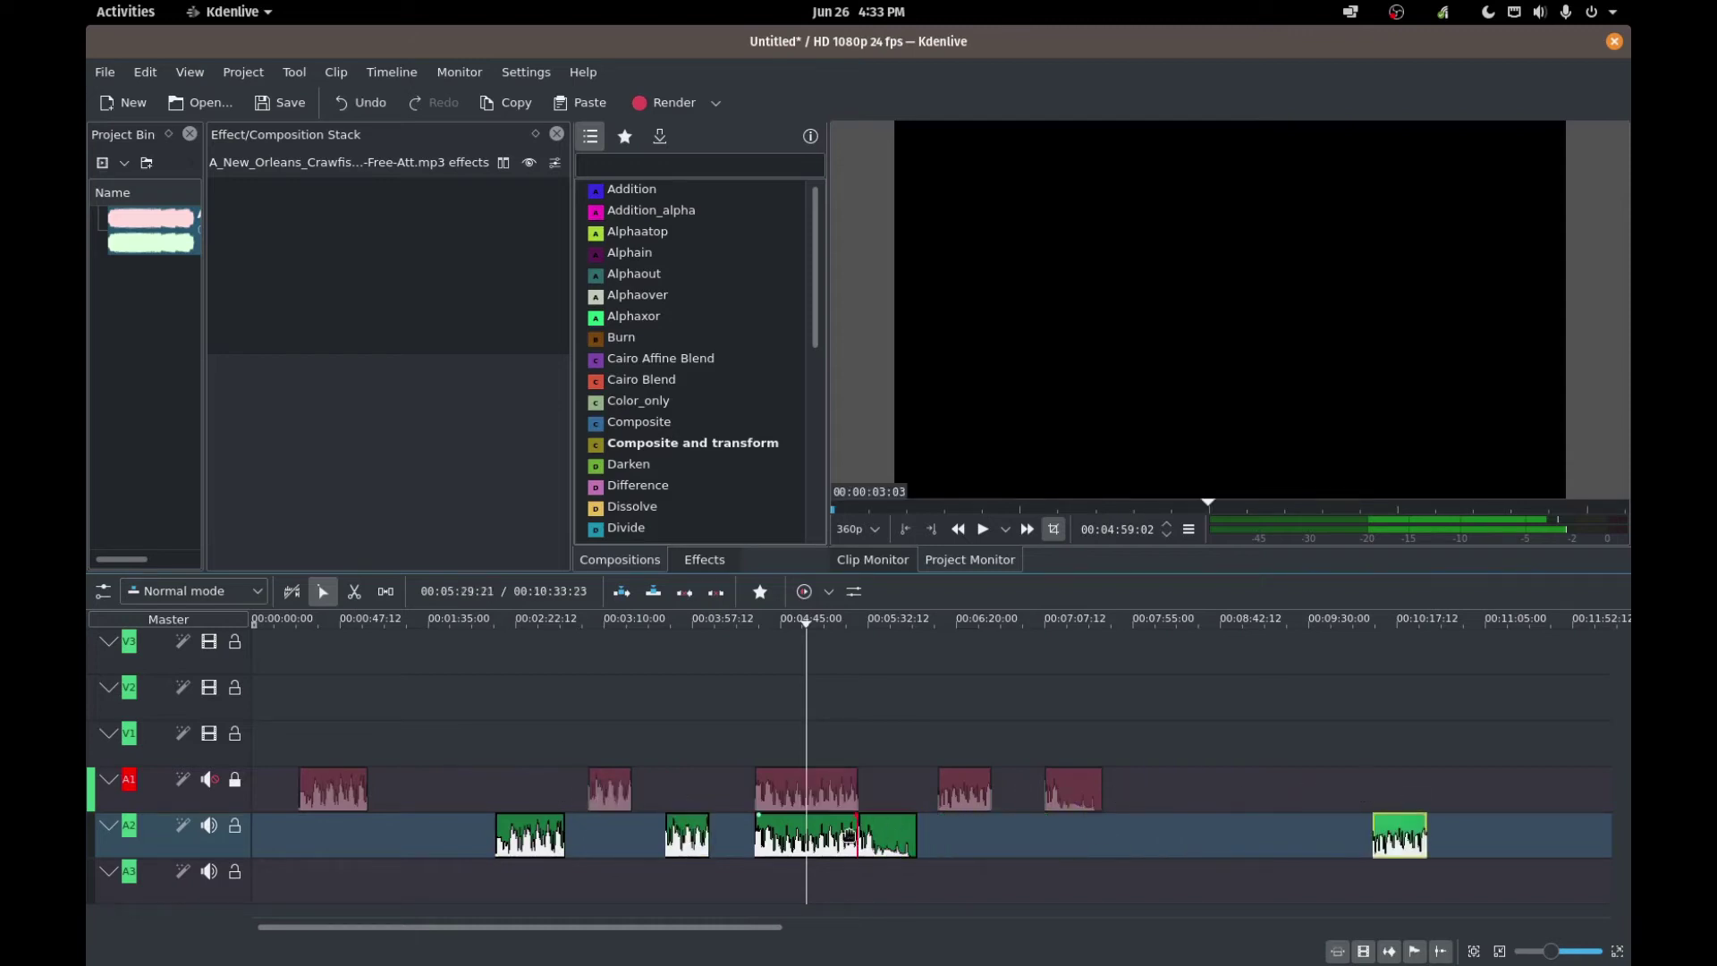
drag(847, 830, 899, 834)
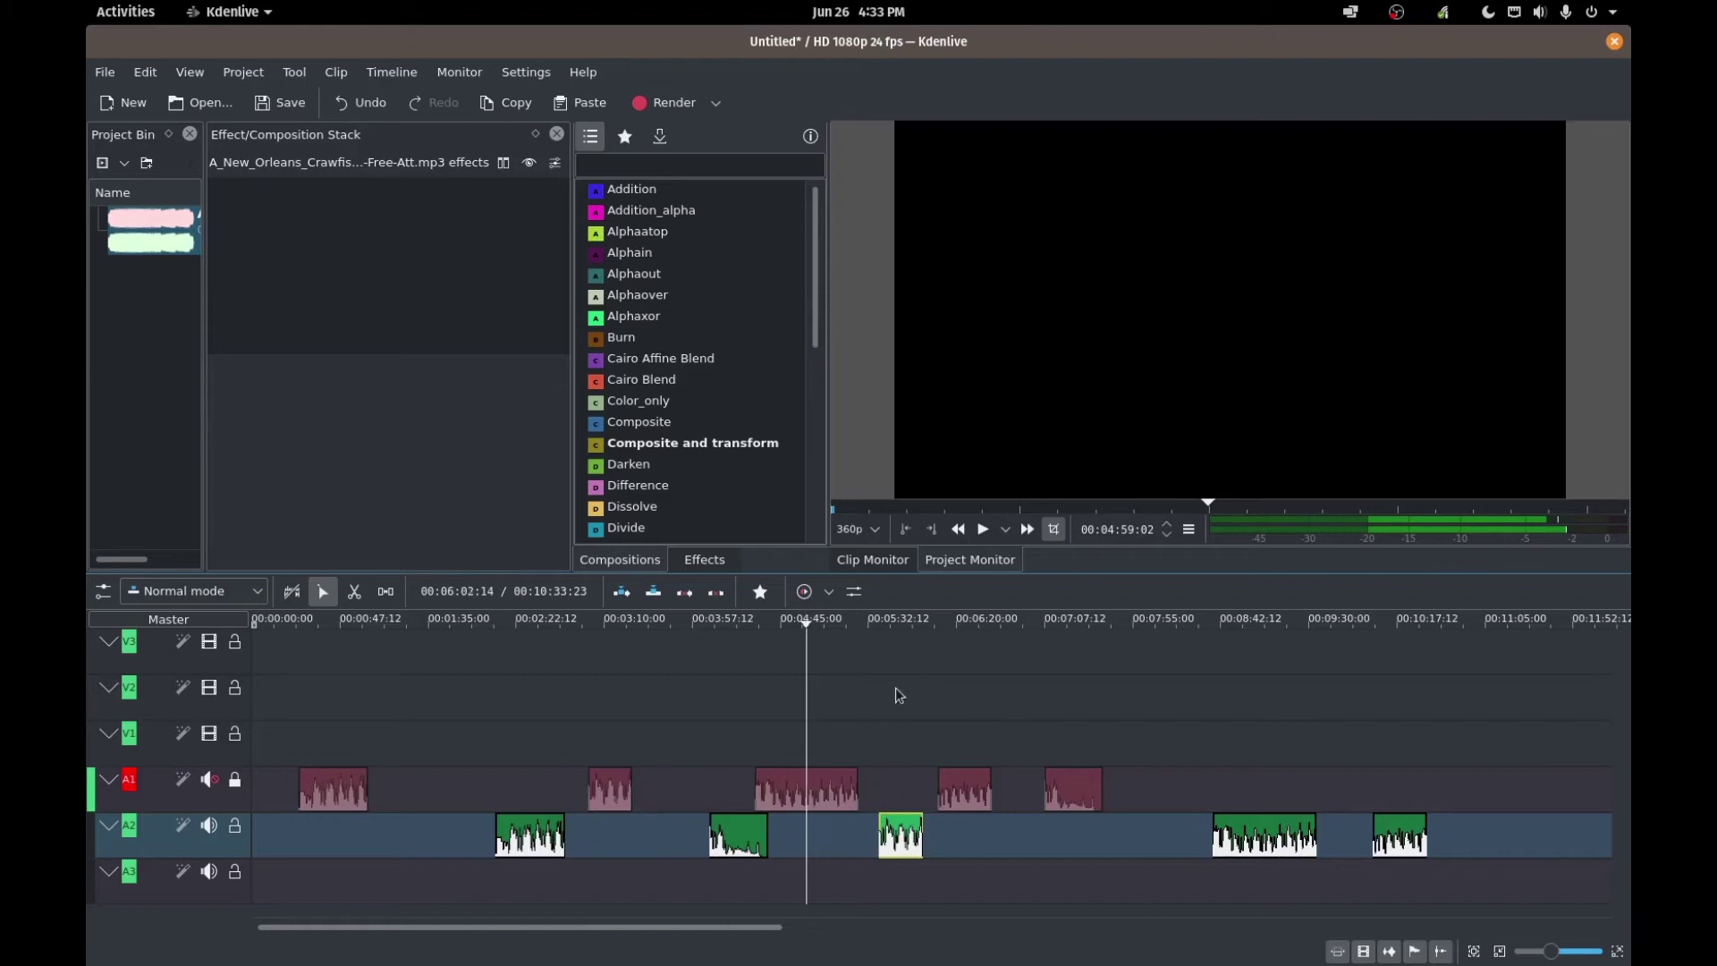
- Place the full crawfish mp3 from the Project Bin on track A3 at the timeline start
click(143, 227)
drag(143, 227, 277, 875)
drag(532, 885, 508, 887)
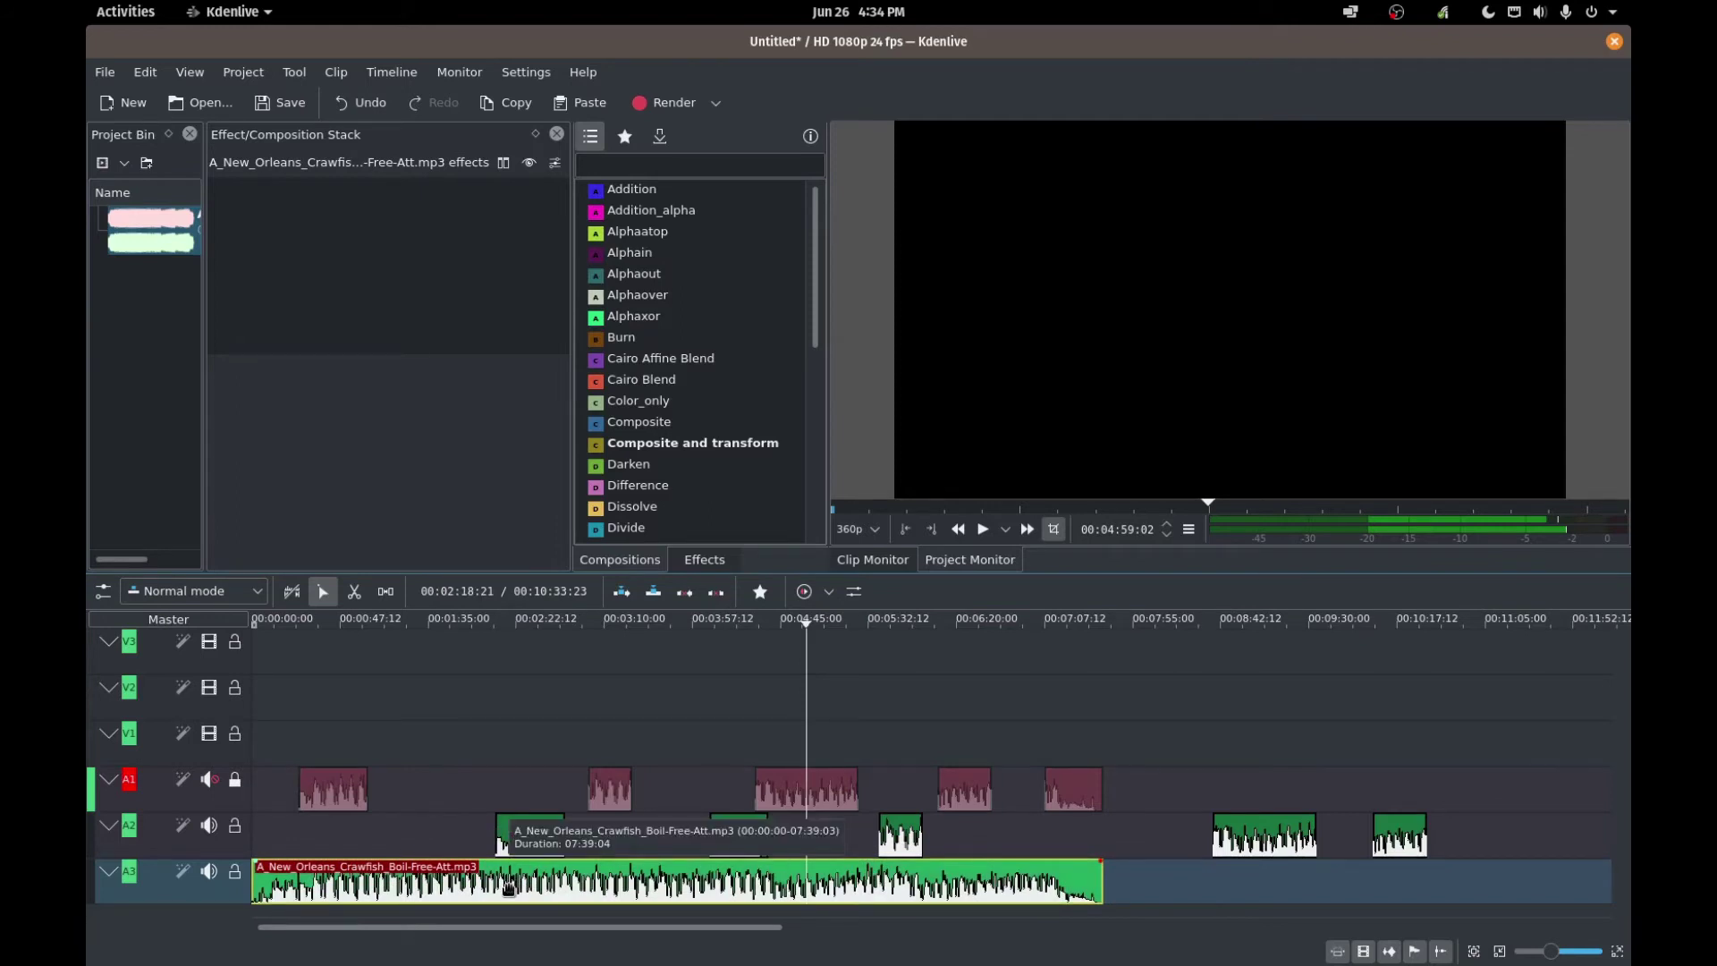
- Set the full crawfish clip on A3 as the audio reference and let the analysis finish
right_click(508, 887)
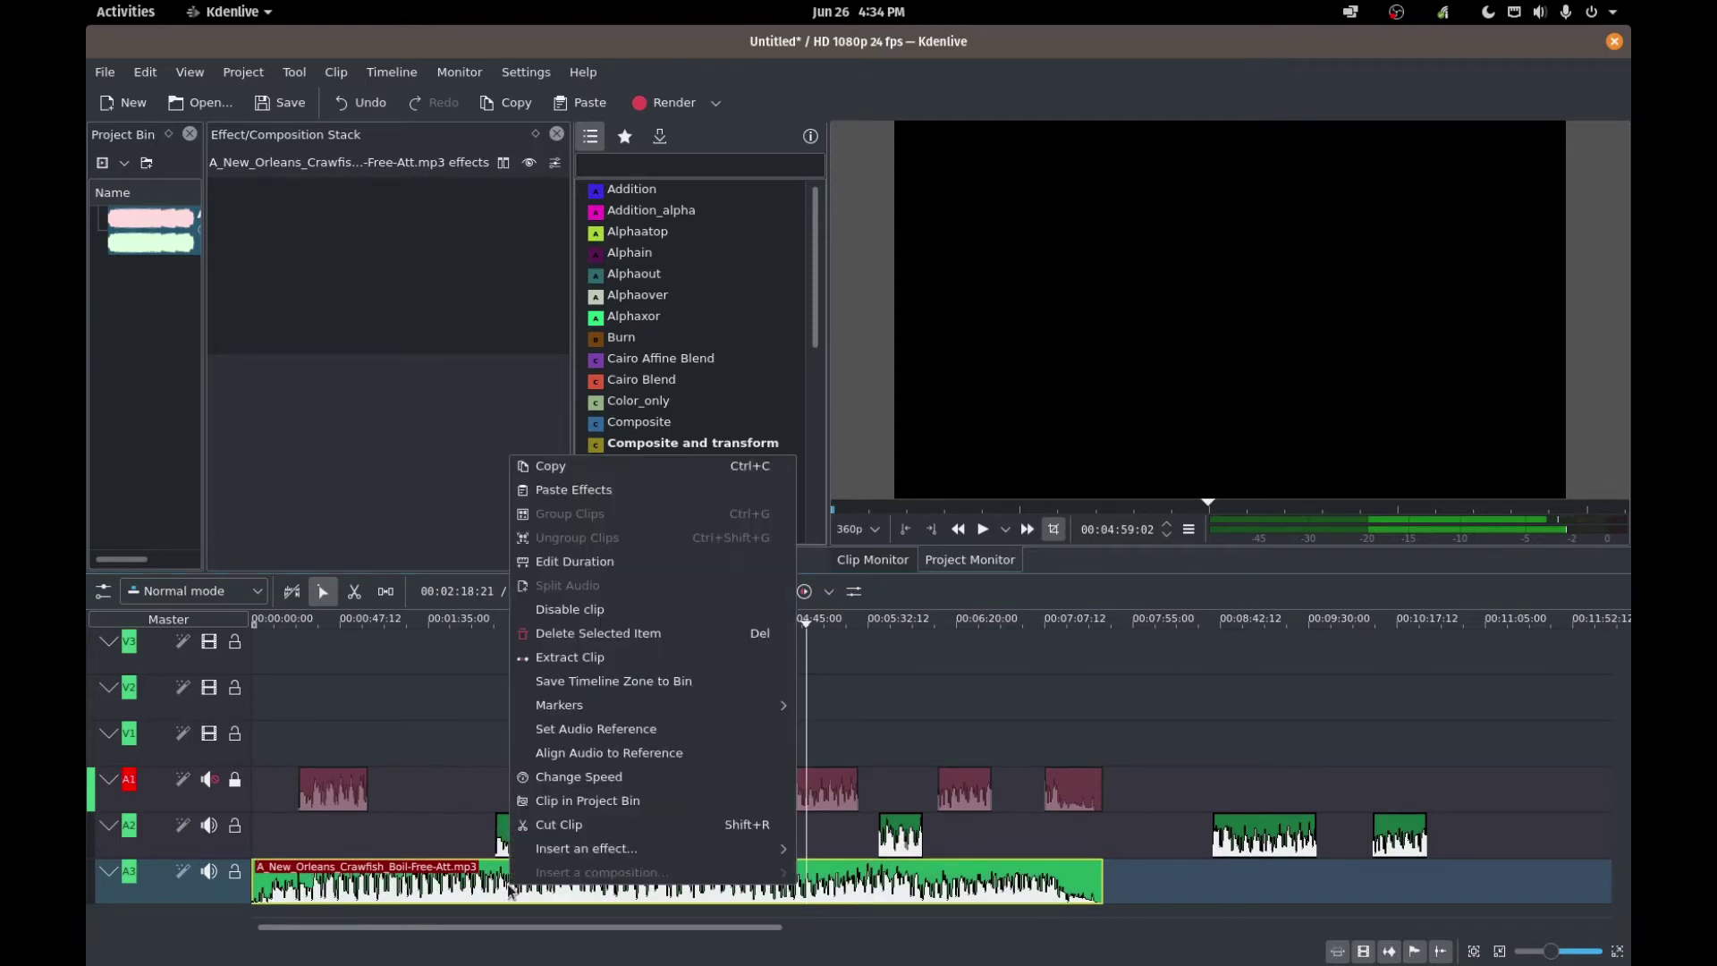
click(633, 728)
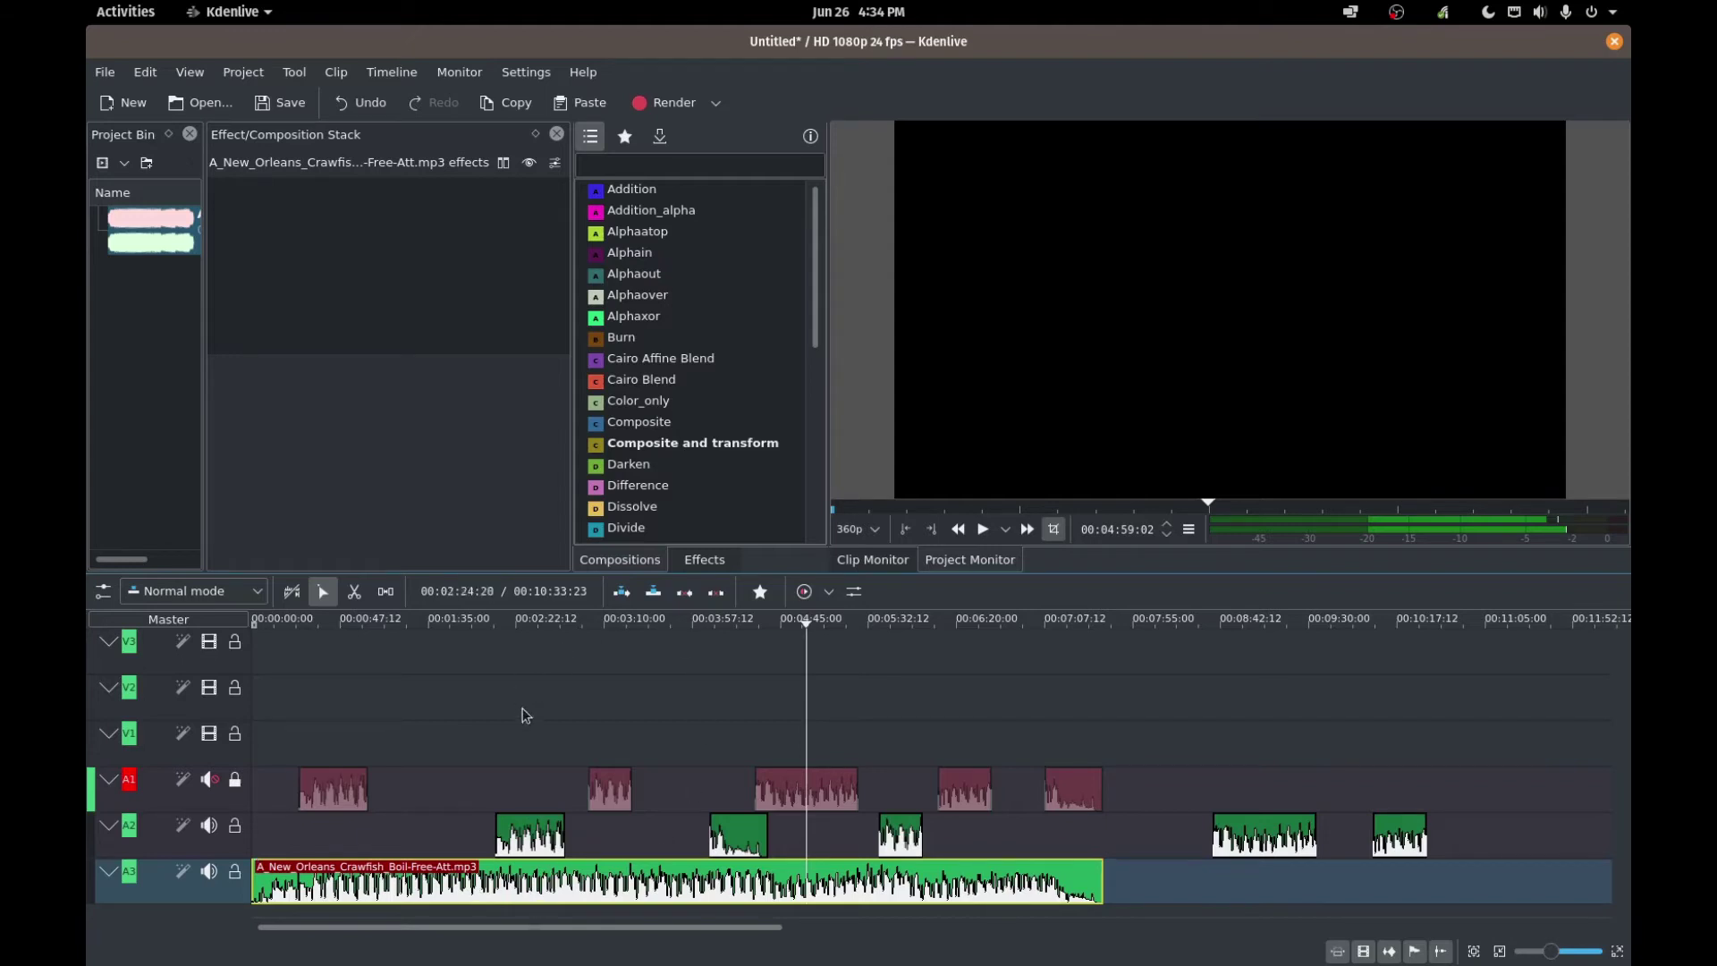
- Align the first A2 copy to the reference audio so it snaps under its A1 chunk
click(541, 843)
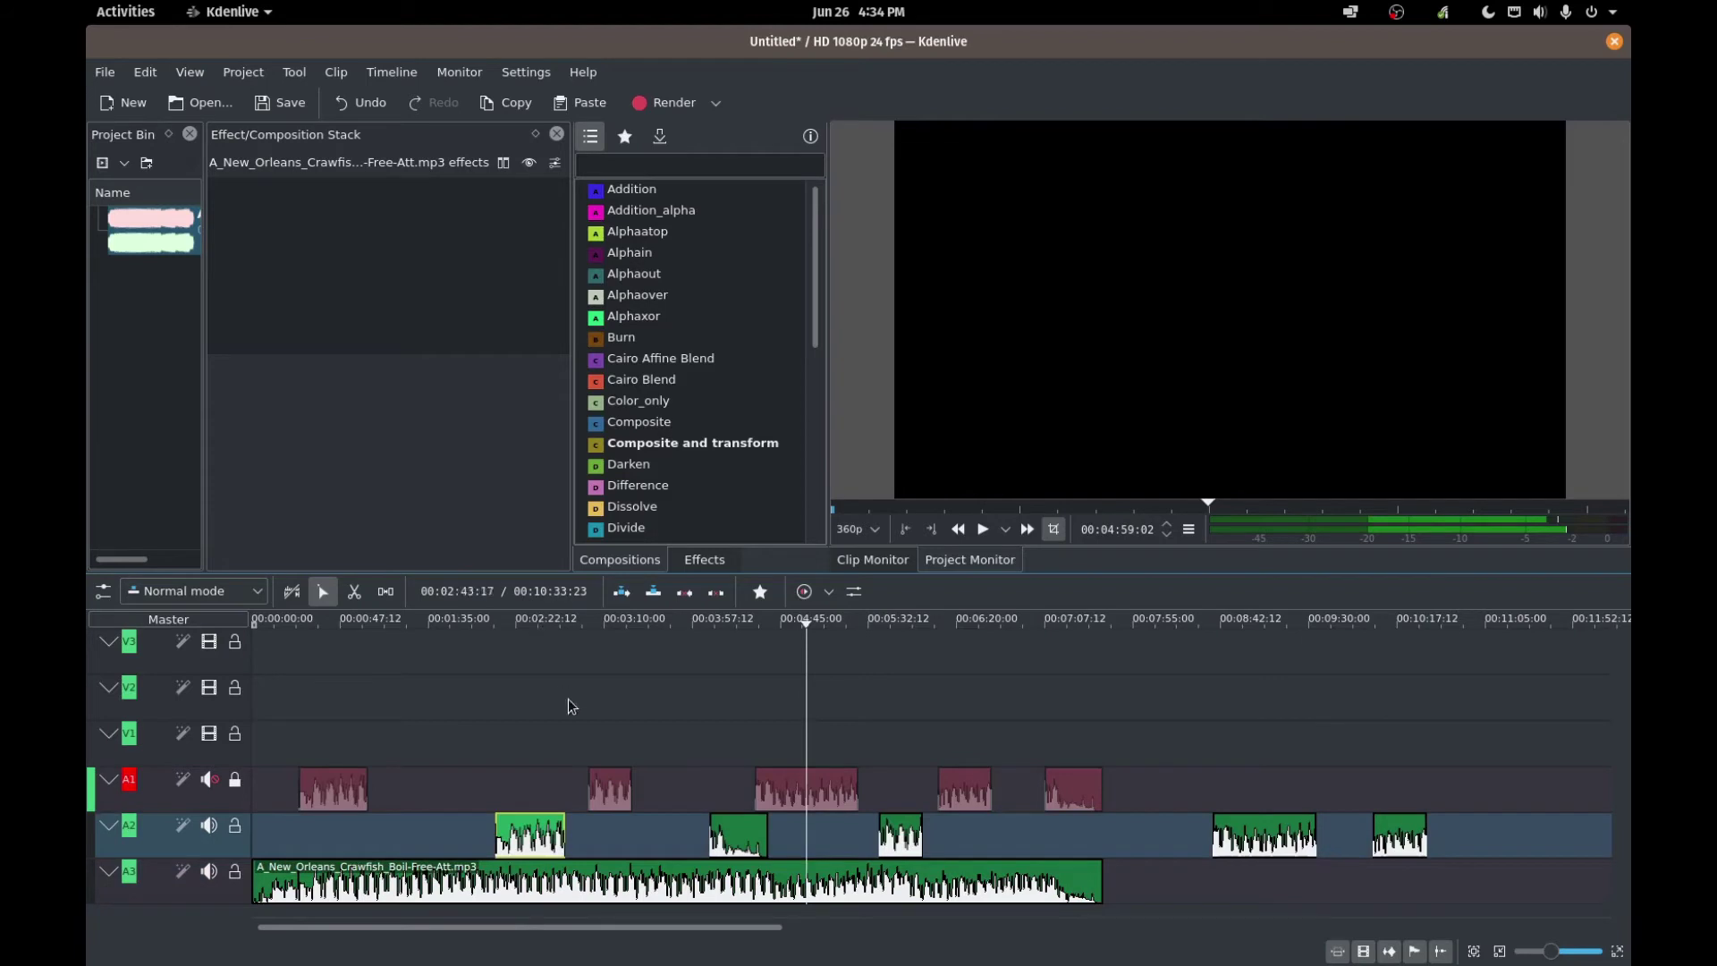
right_click(534, 838)
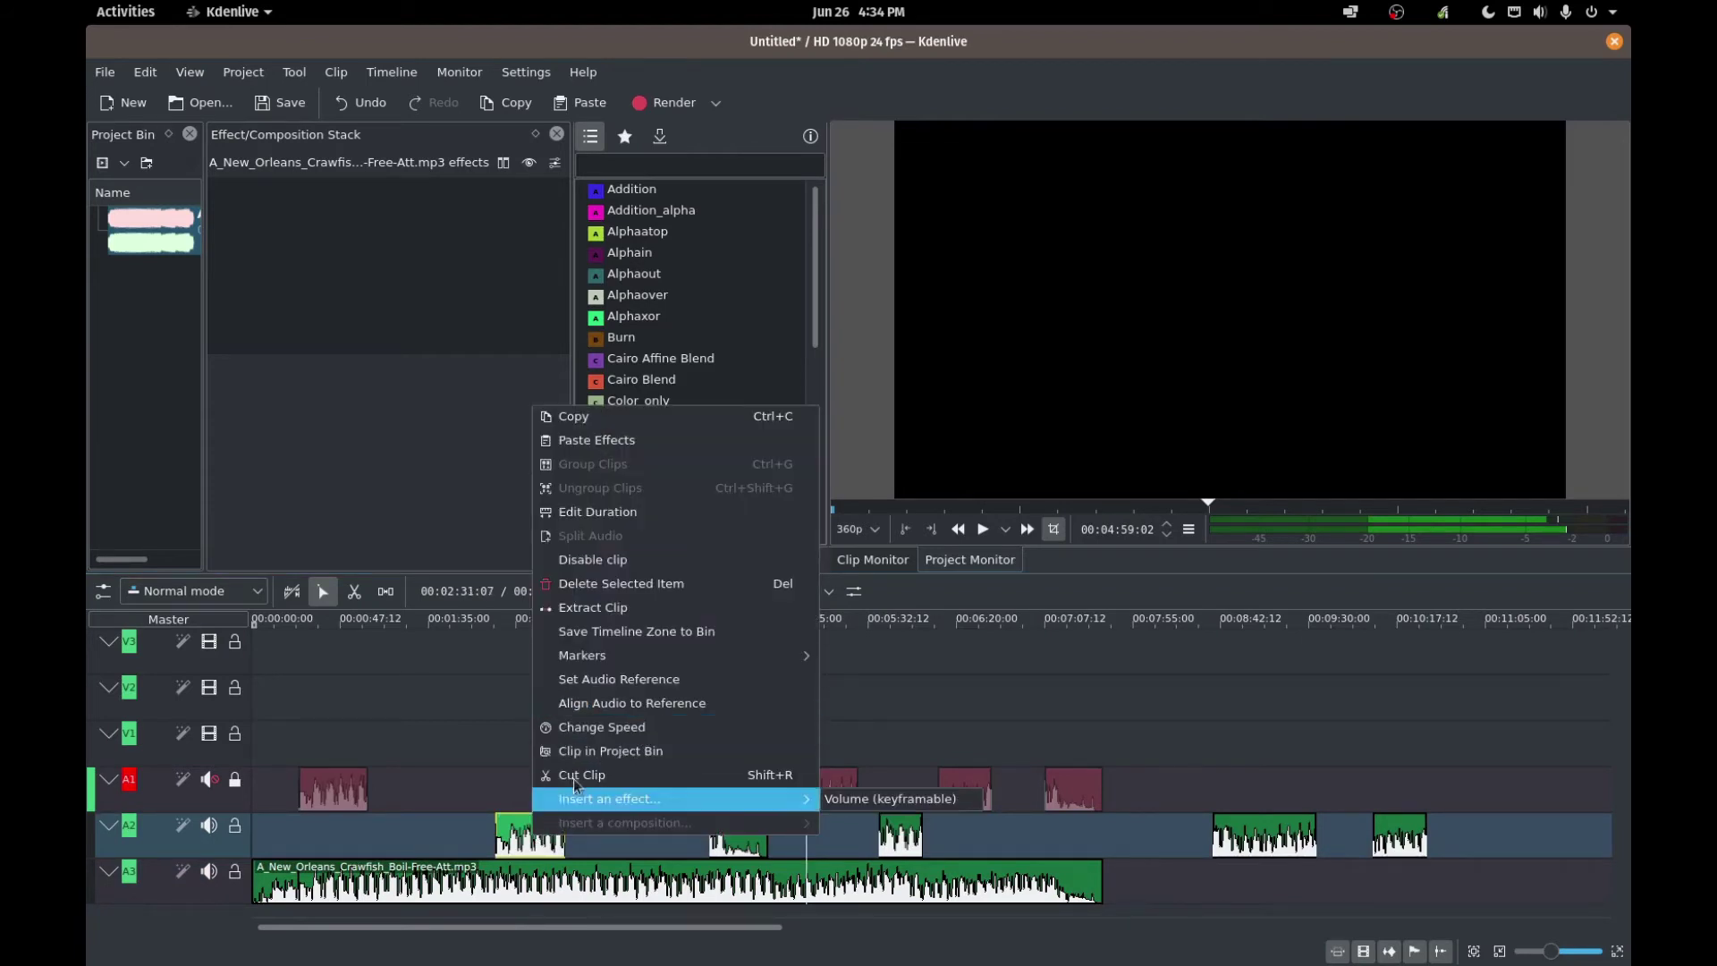
click(657, 705)
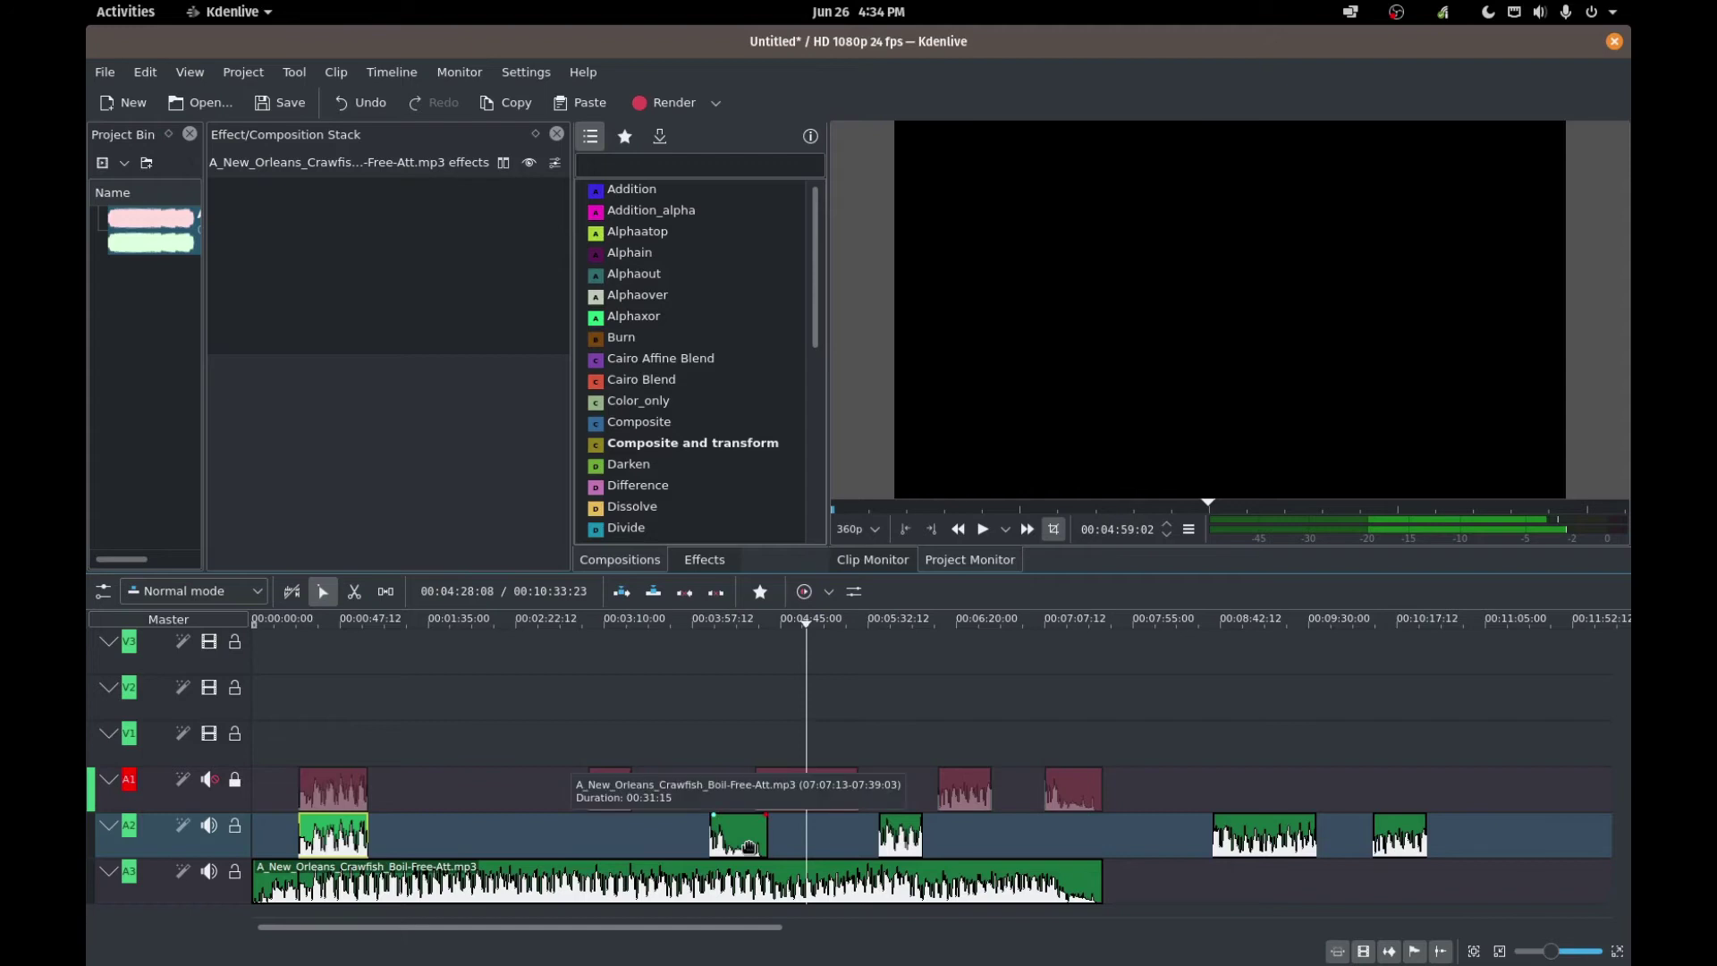
- Undo, then align four selected A2 copies to the reference and select the copy left unmoved
key(ctrl+z)
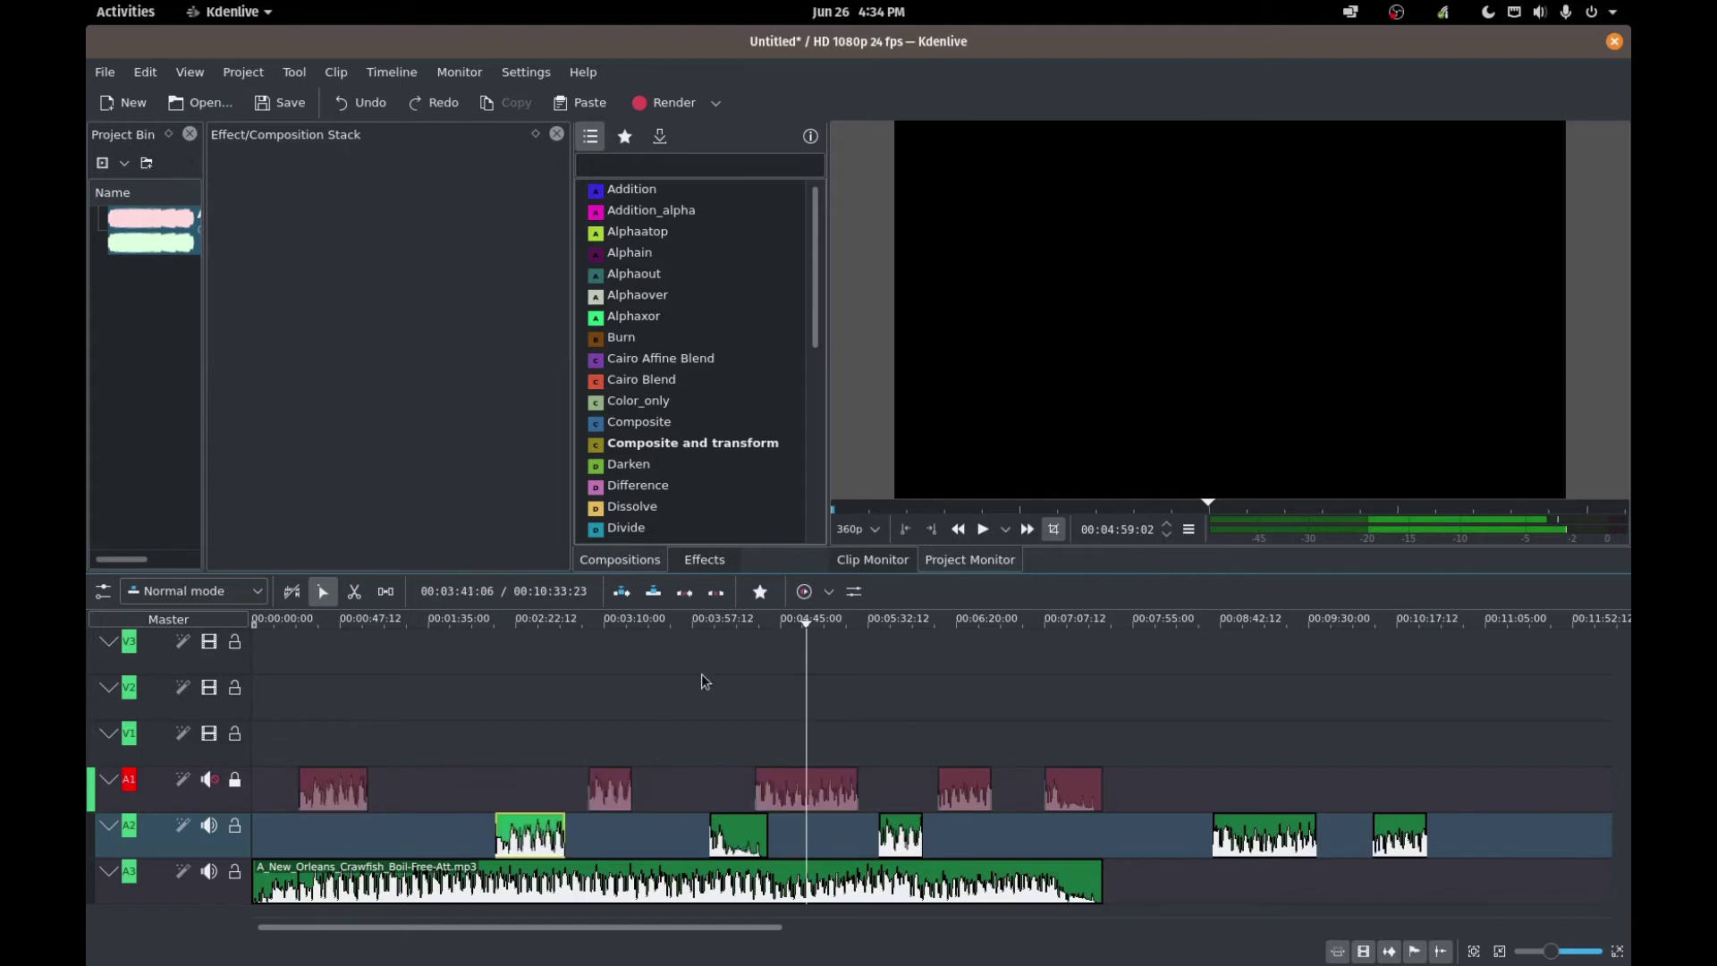
click(531, 838)
shift+click(738, 836)
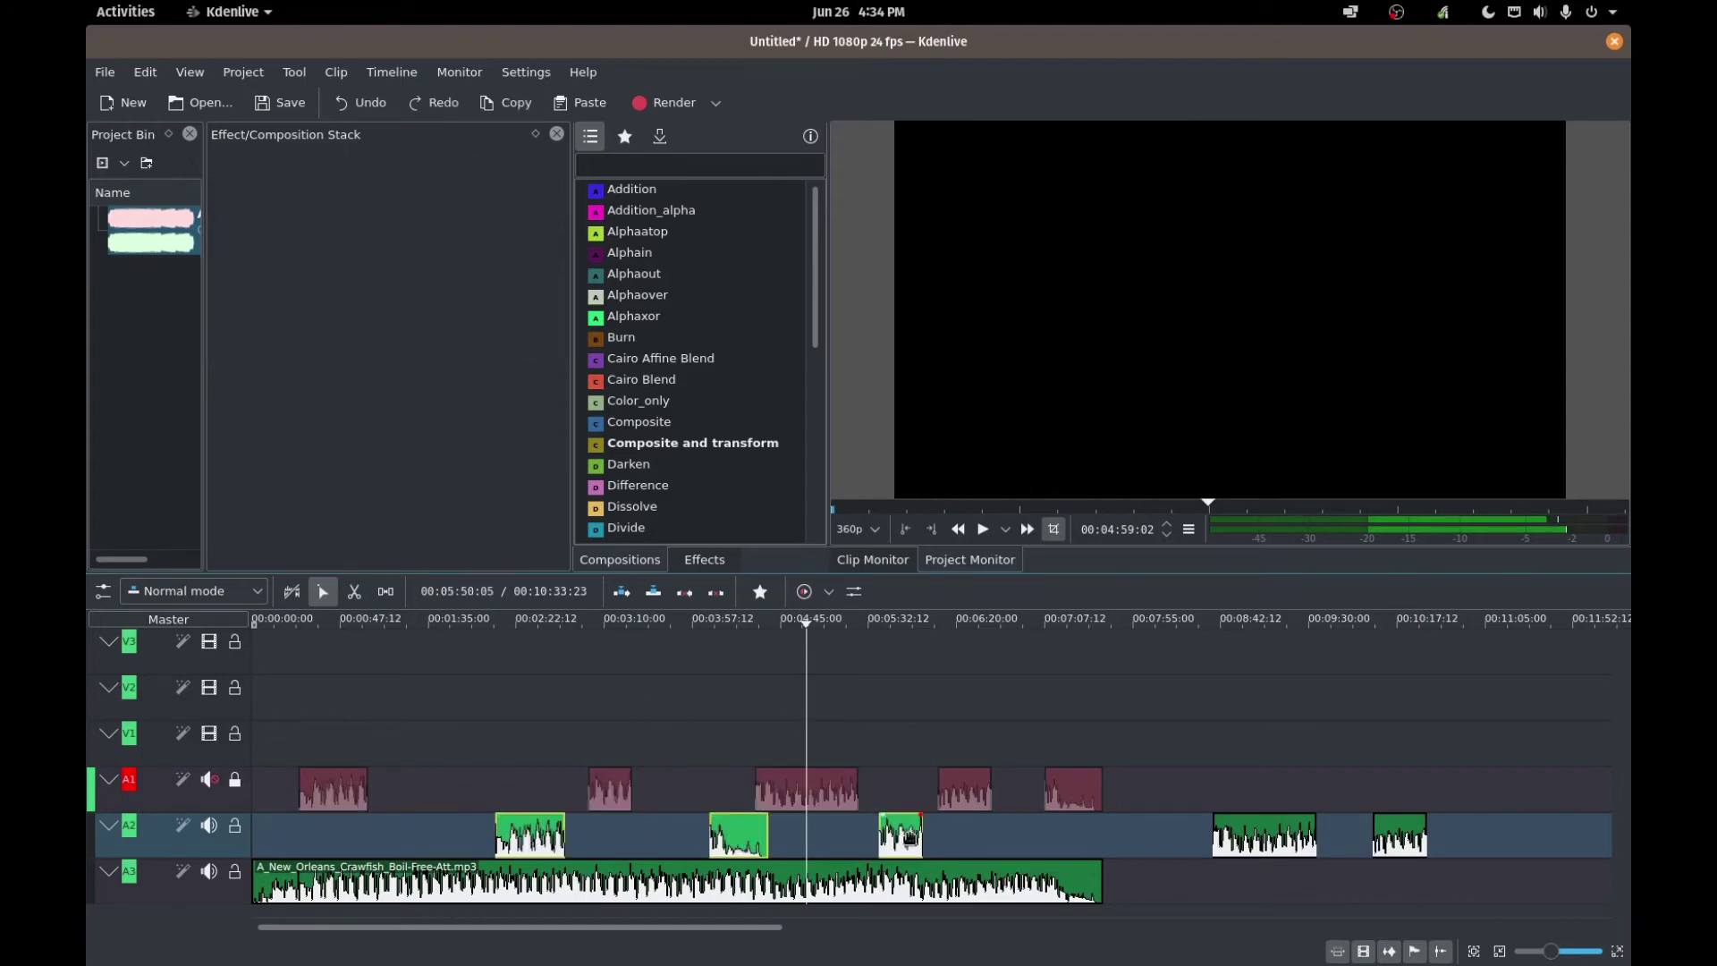
shift+click(1280, 844)
shift+click(1374, 817)
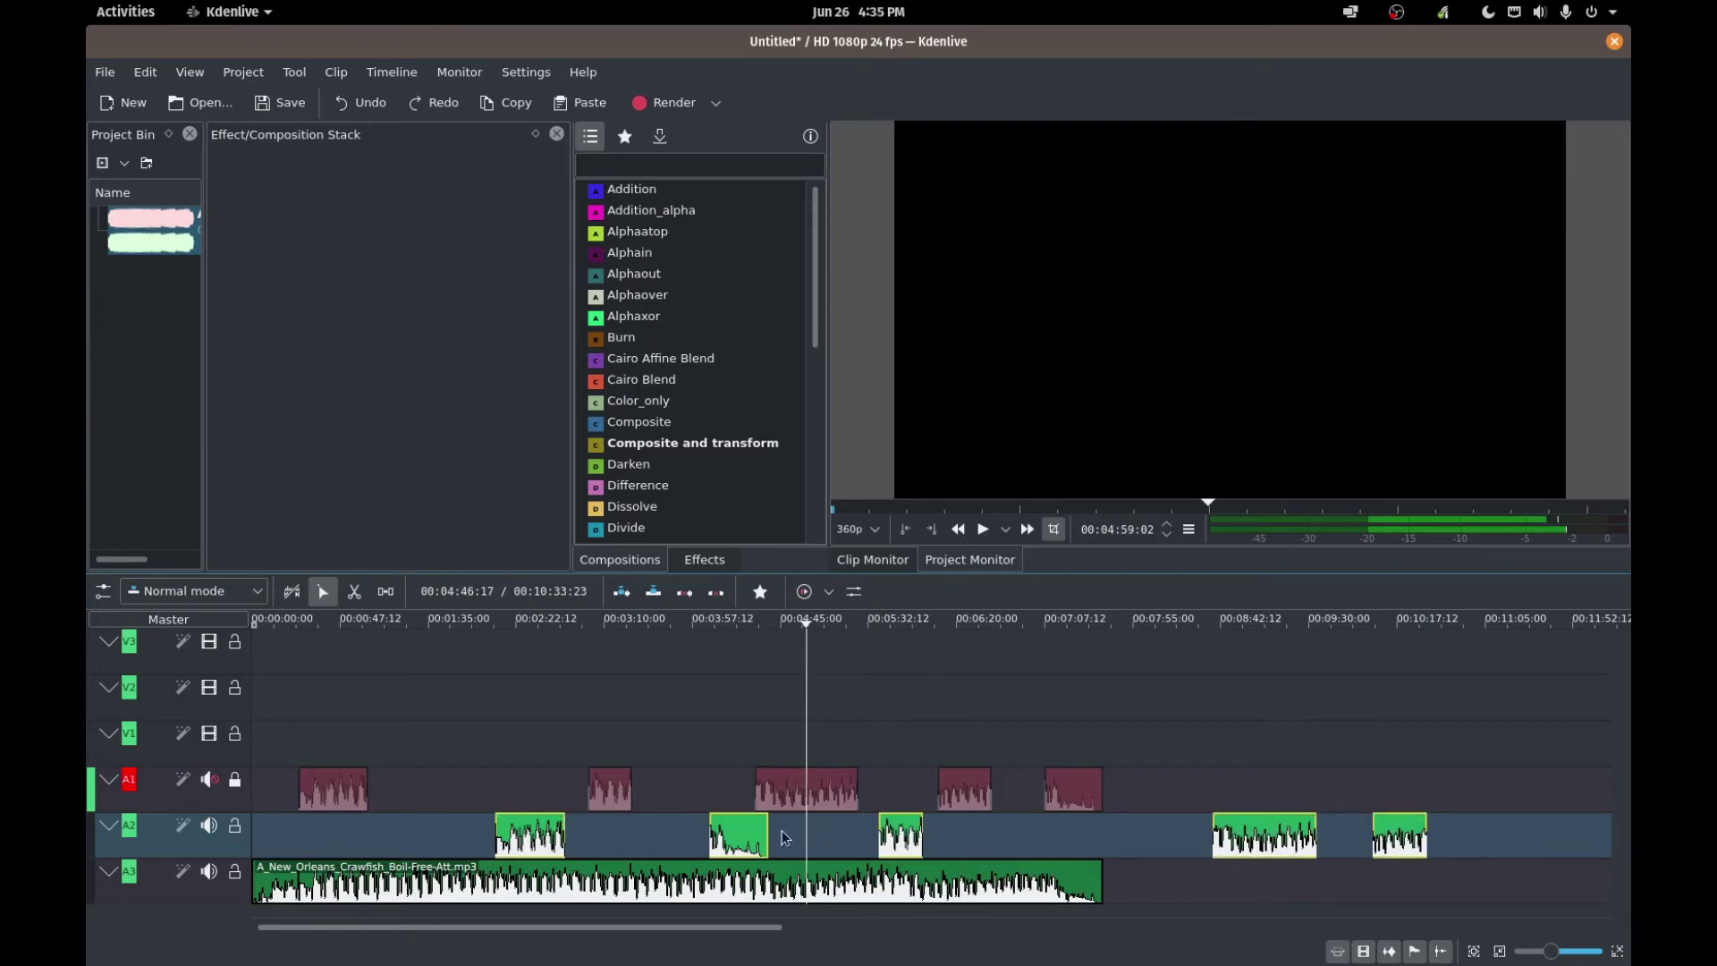
right_click(749, 845)
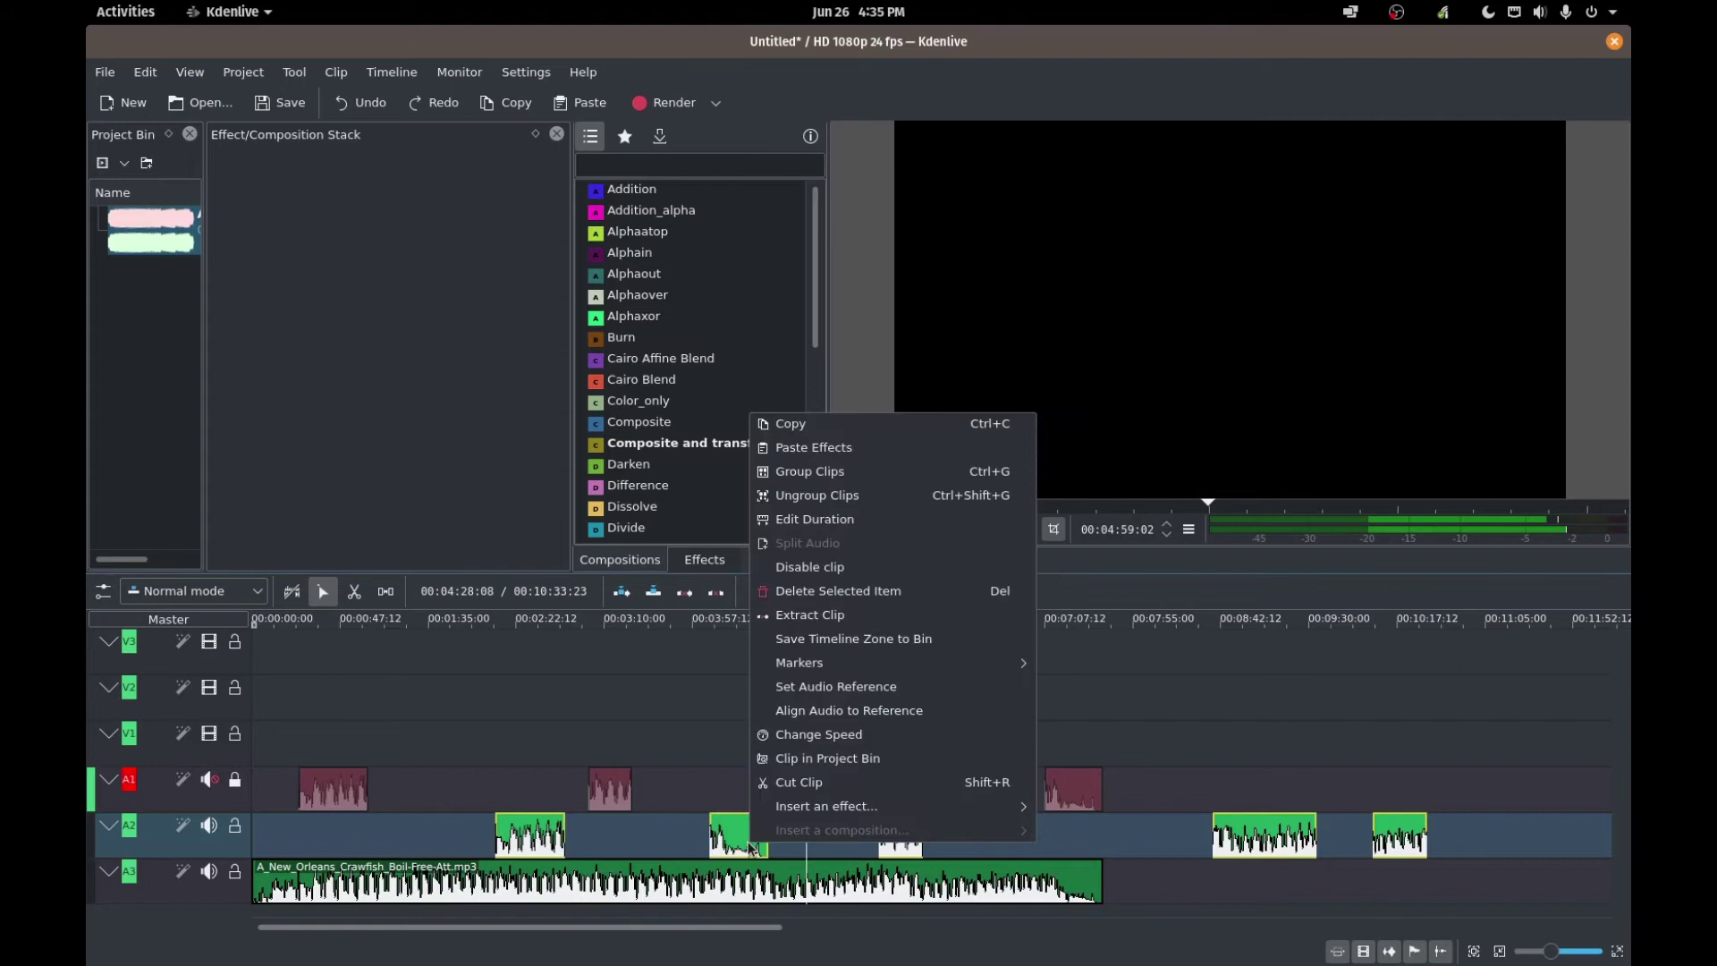
click(820, 709)
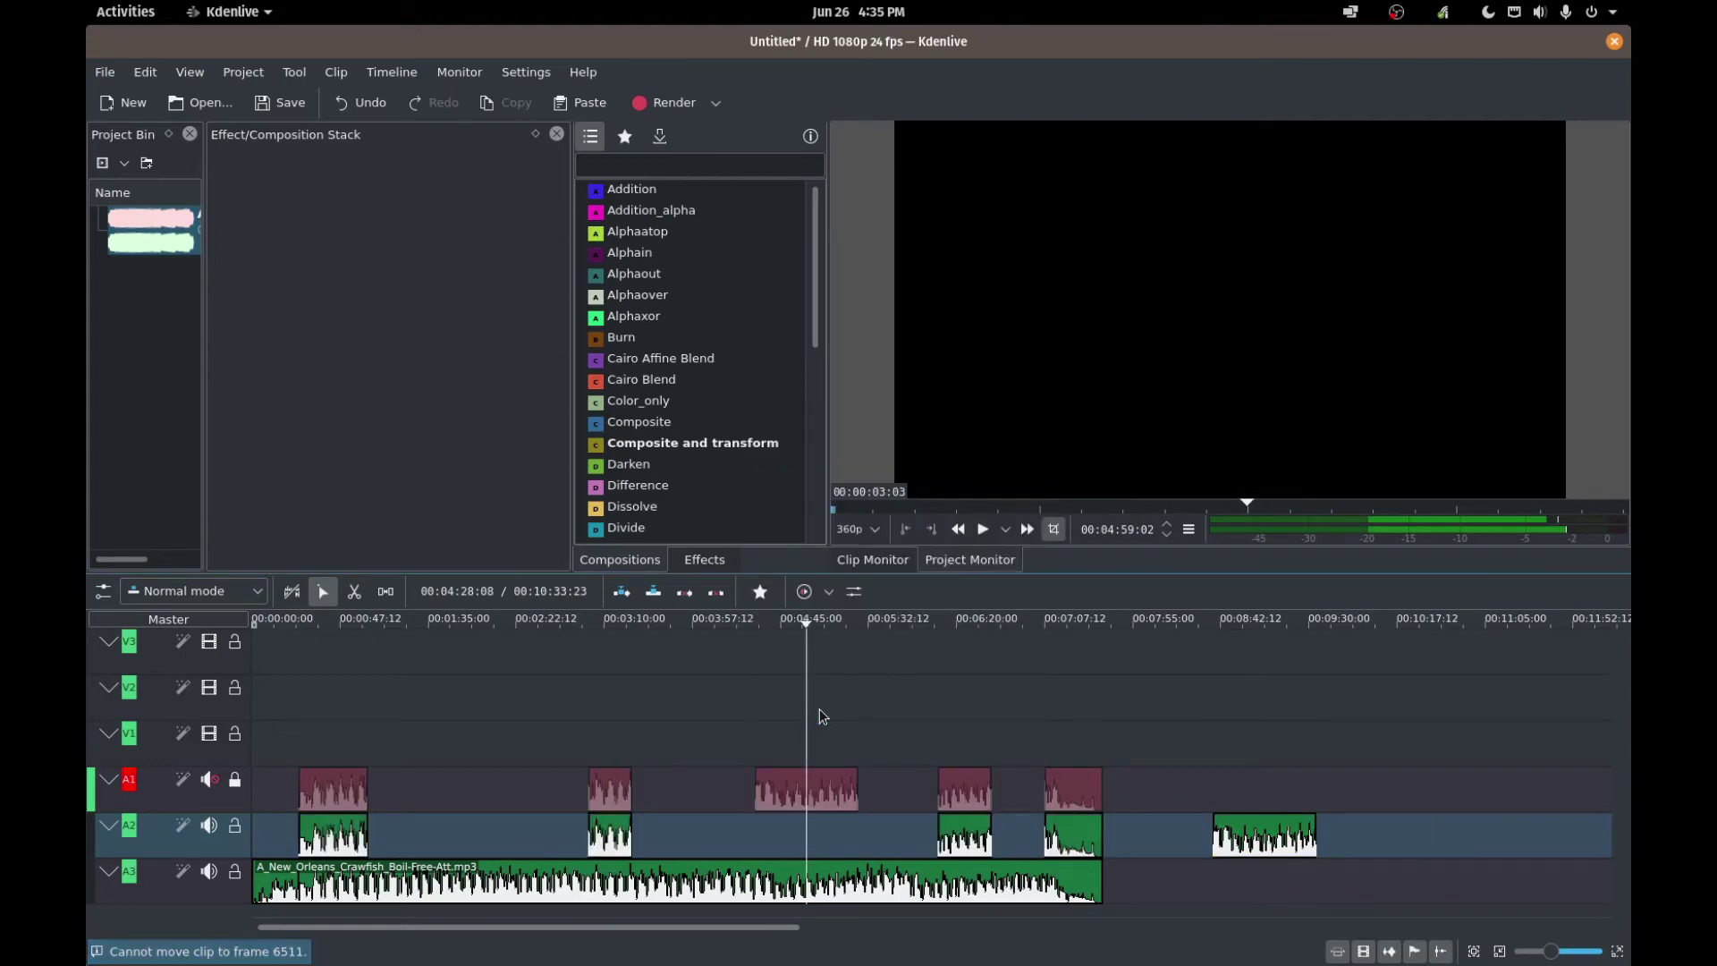
click(1268, 845)
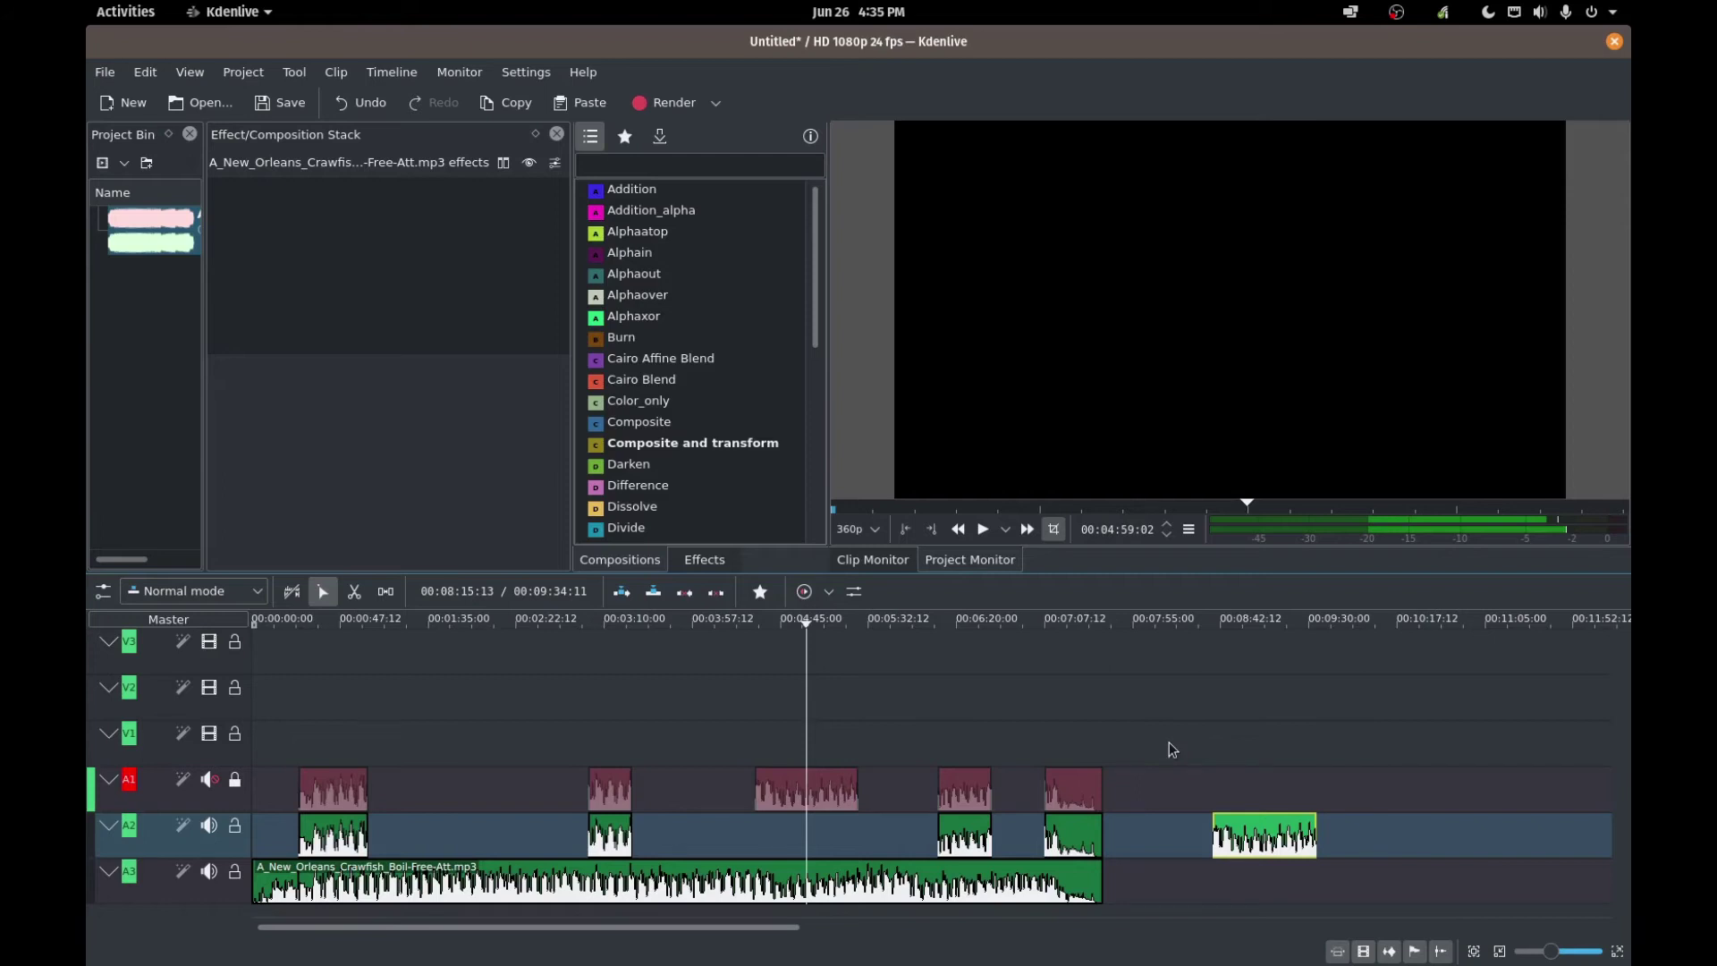
- Undo the alignment, re-align three selected A2 clips to the reference, then undo again
key(ctrl+z)
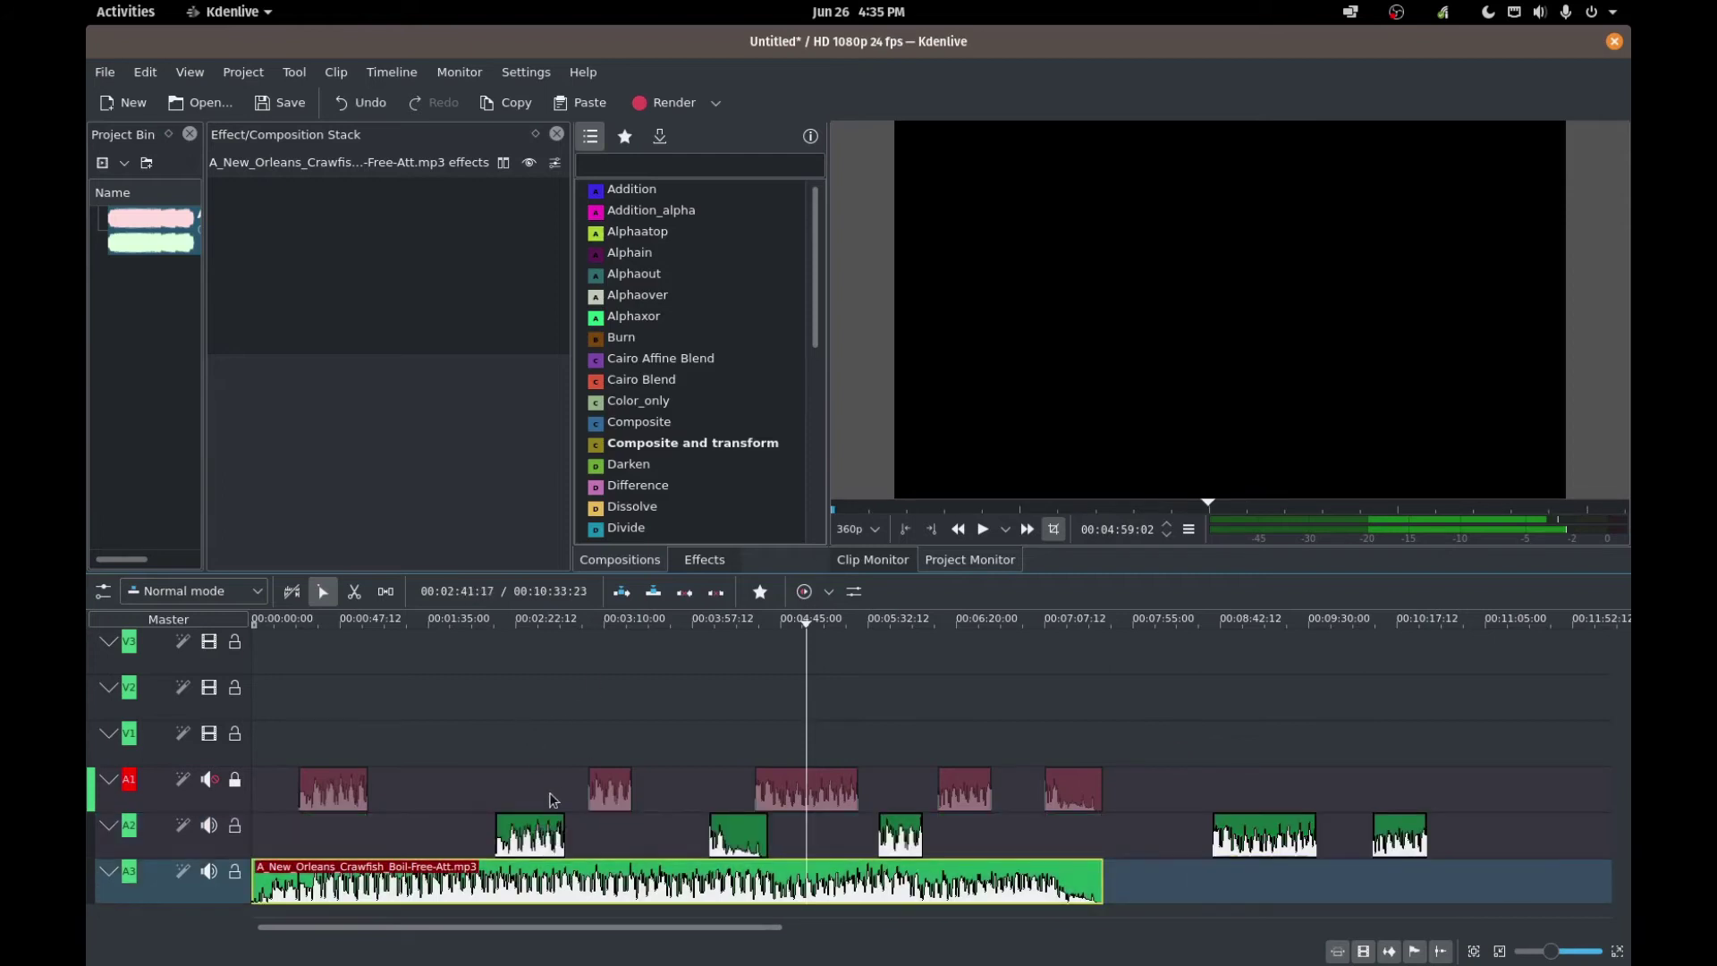
click(534, 834)
shift+click(753, 850)
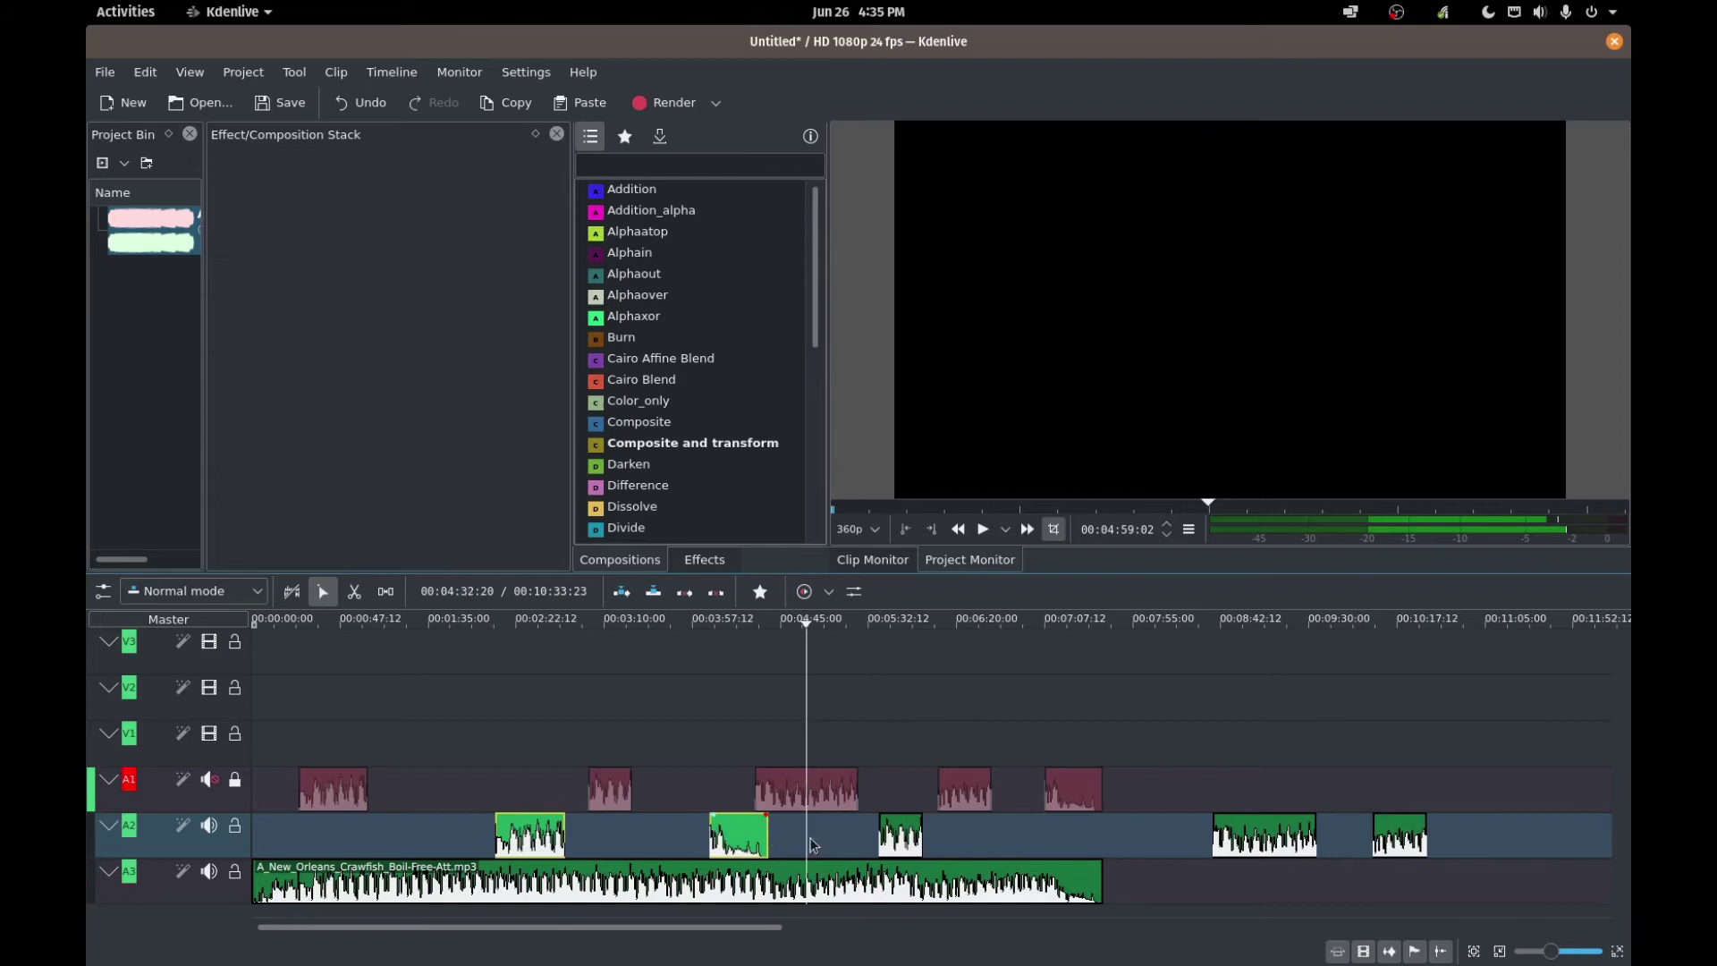
shift+click(902, 843)
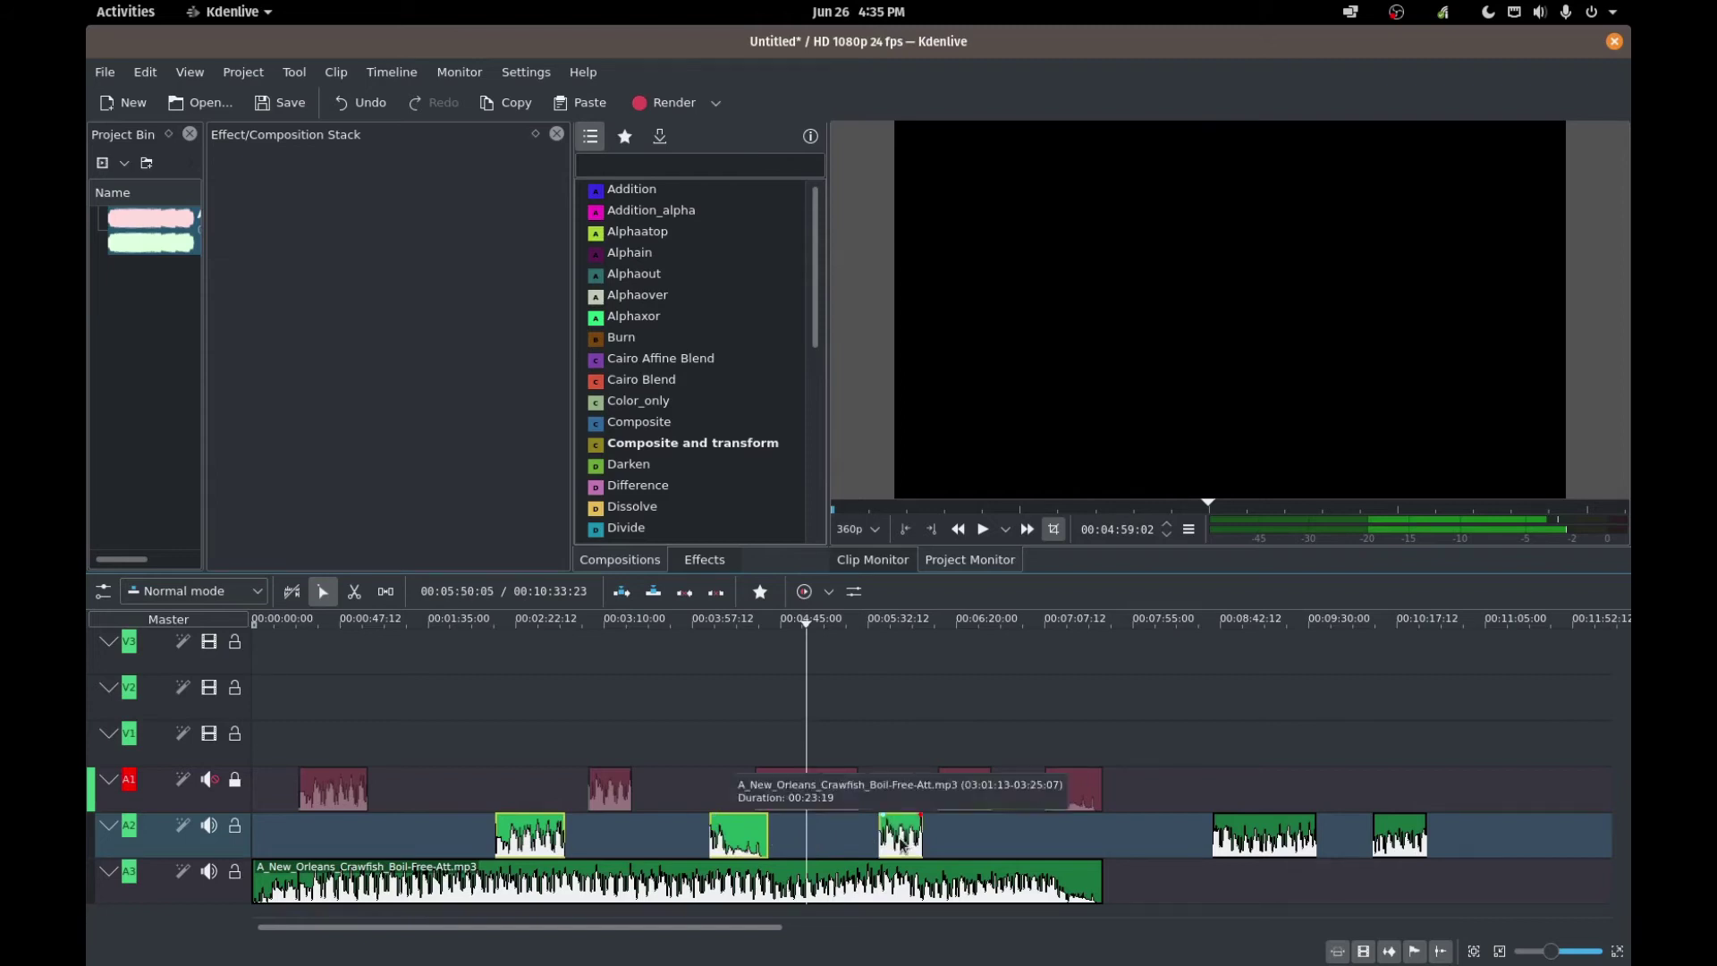
right_click(901, 843)
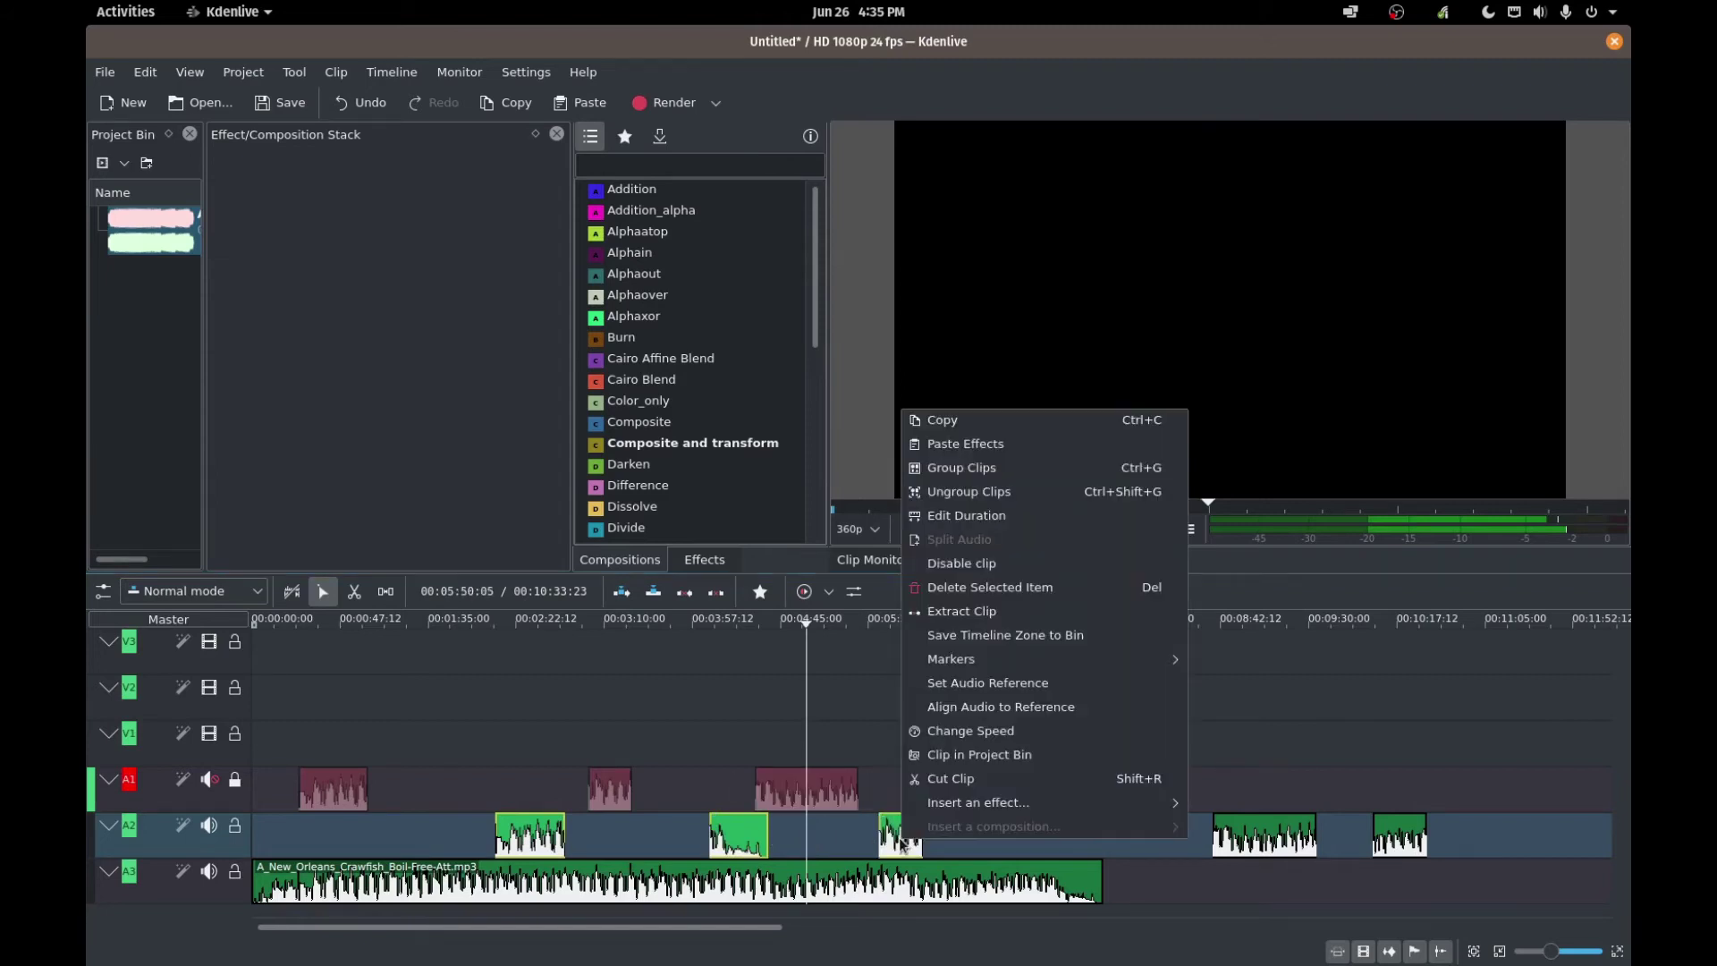
click(1061, 706)
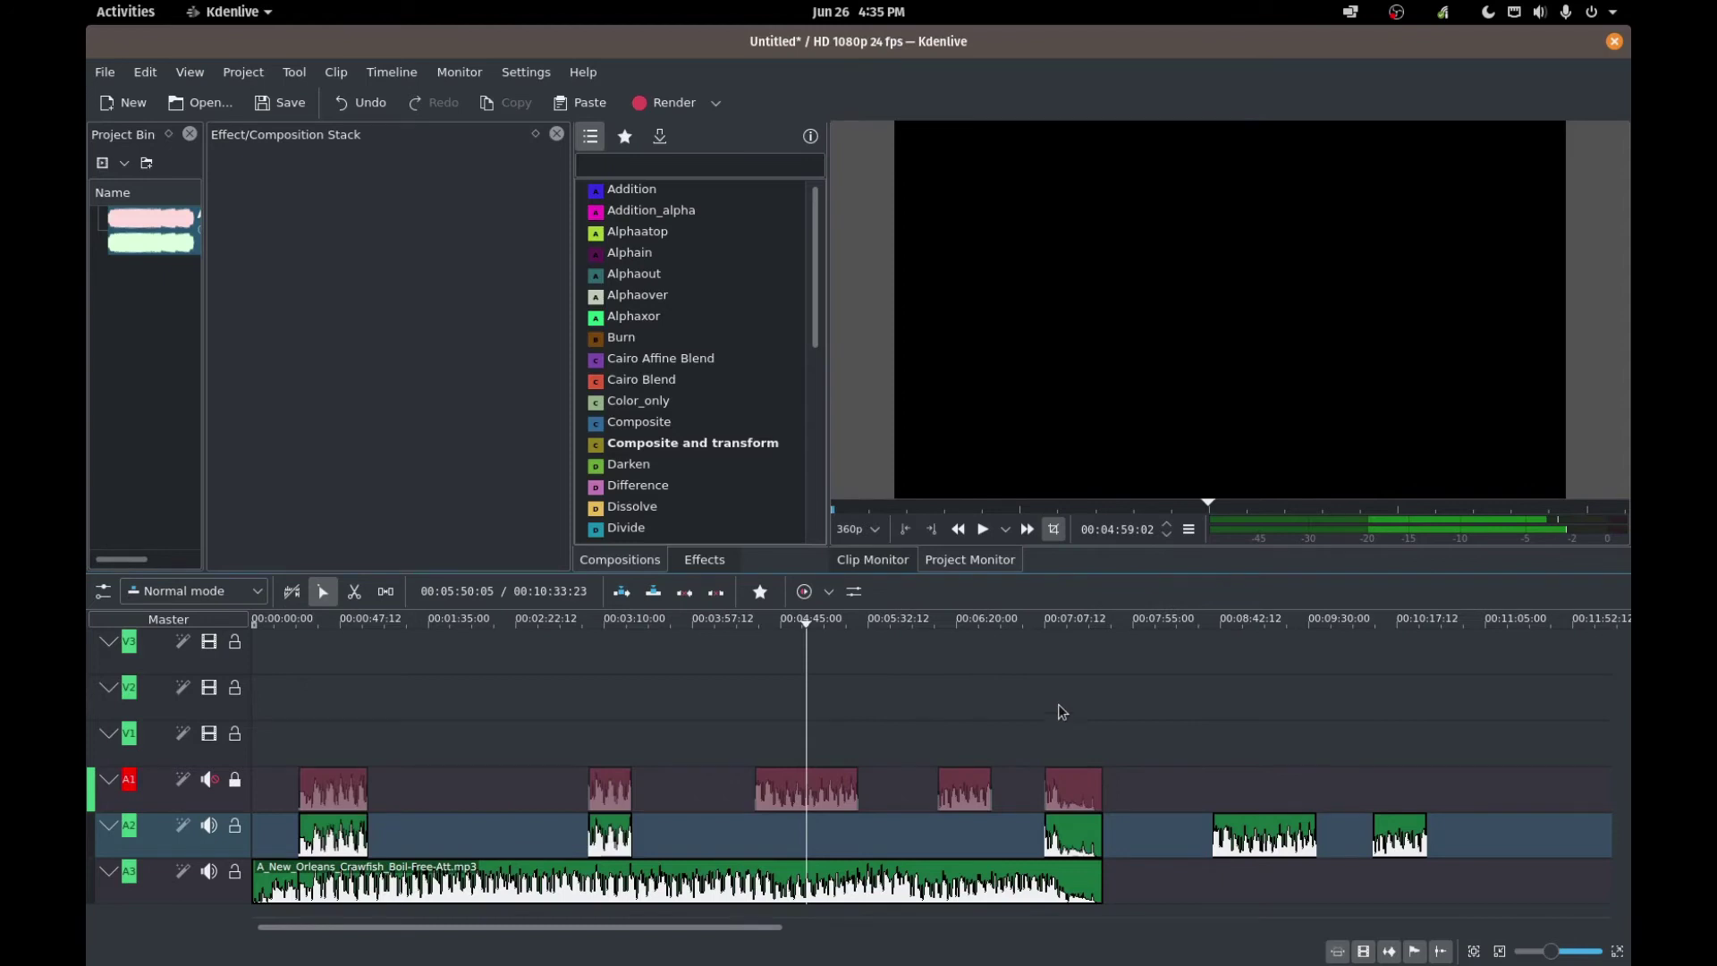
key(ctrl+z)
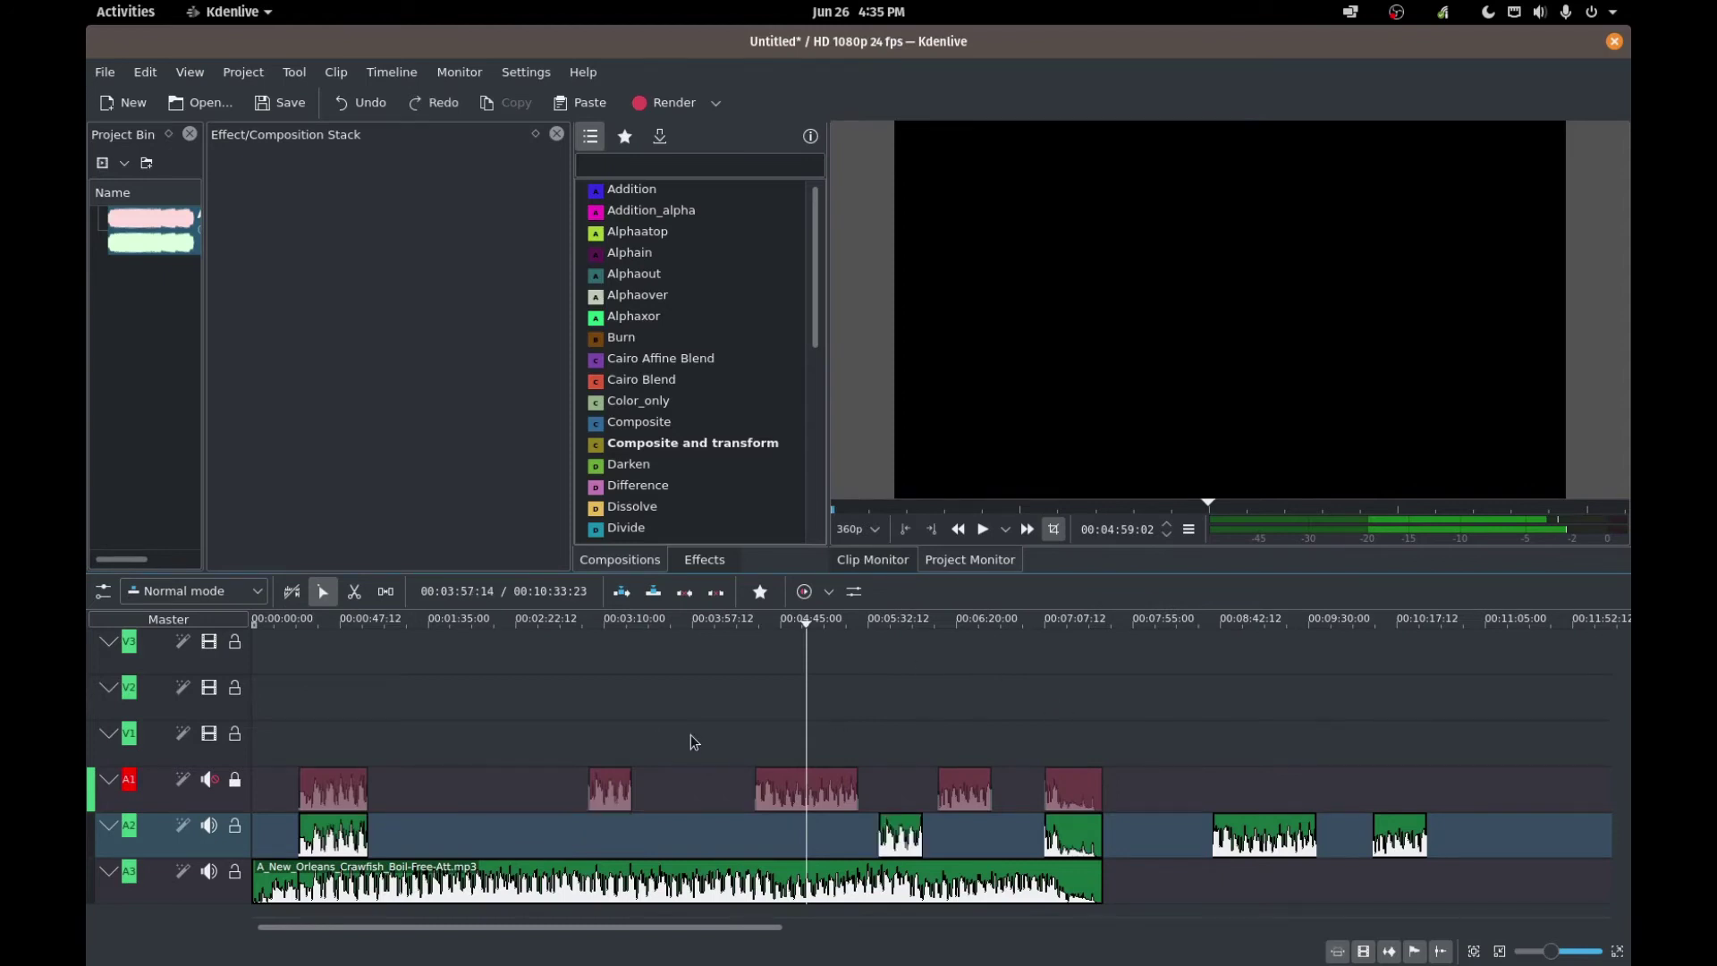
- Undo the remaining moves, then align four selected A2 clips to the reference audio
key(ctrl+z)
key(ctrl+z)
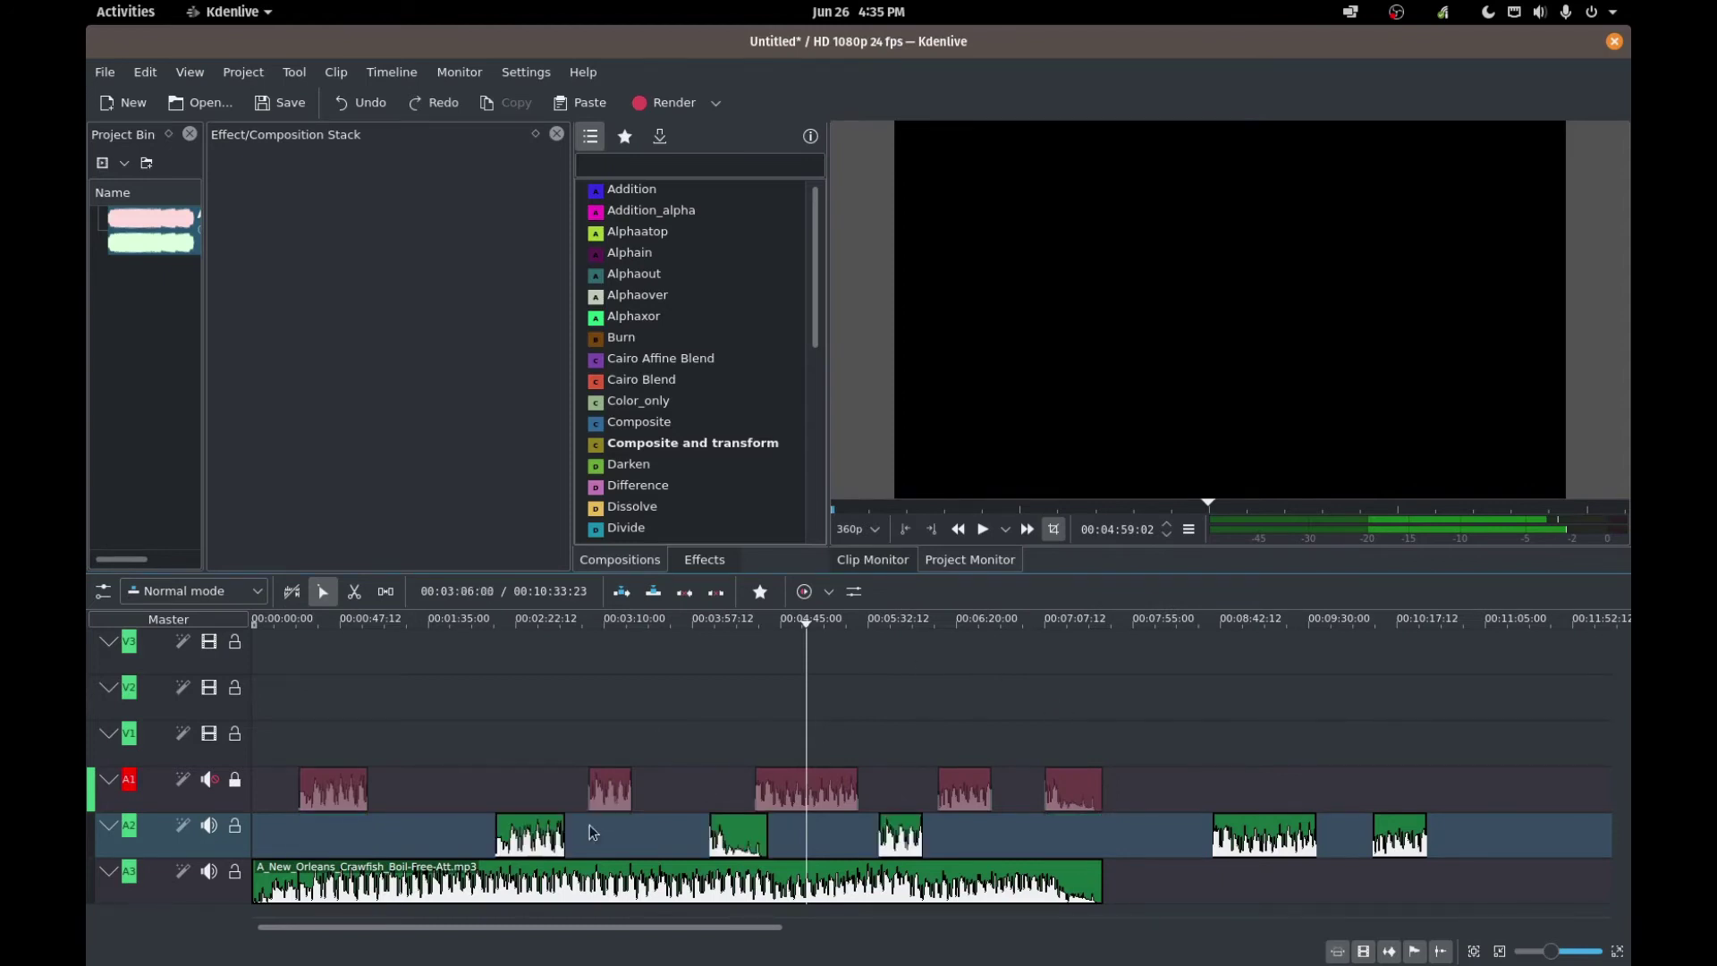
click(553, 847)
shift+click(747, 836)
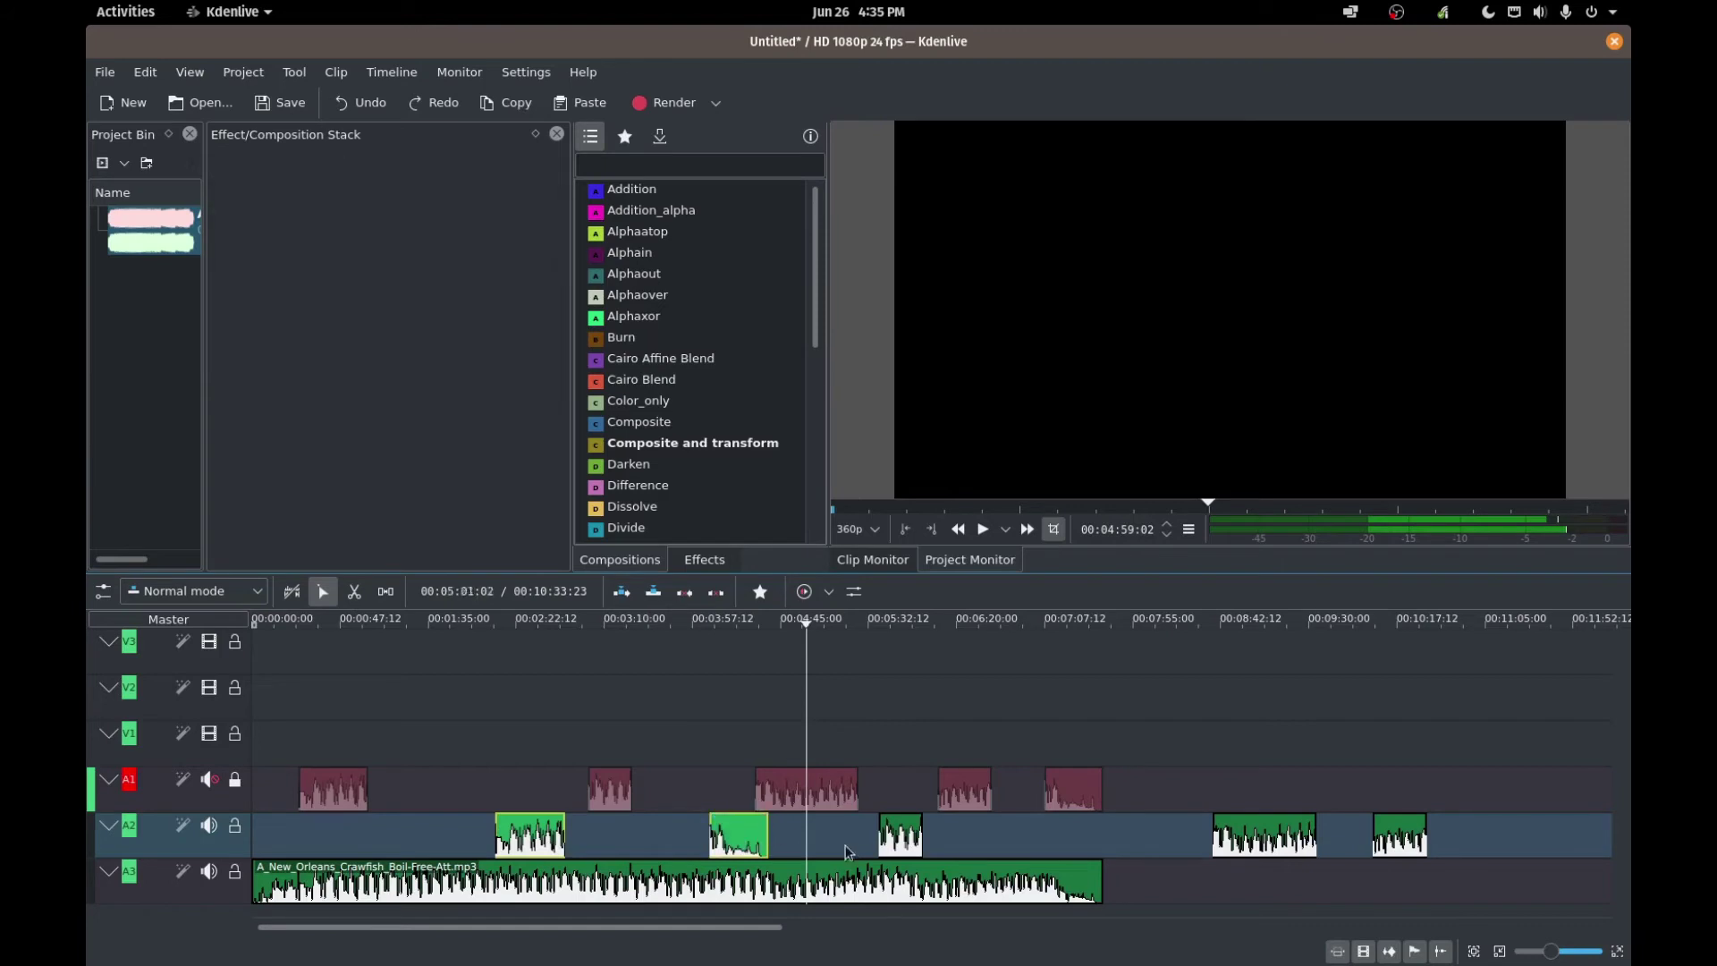
shift+click(902, 842)
shift+click(1252, 831)
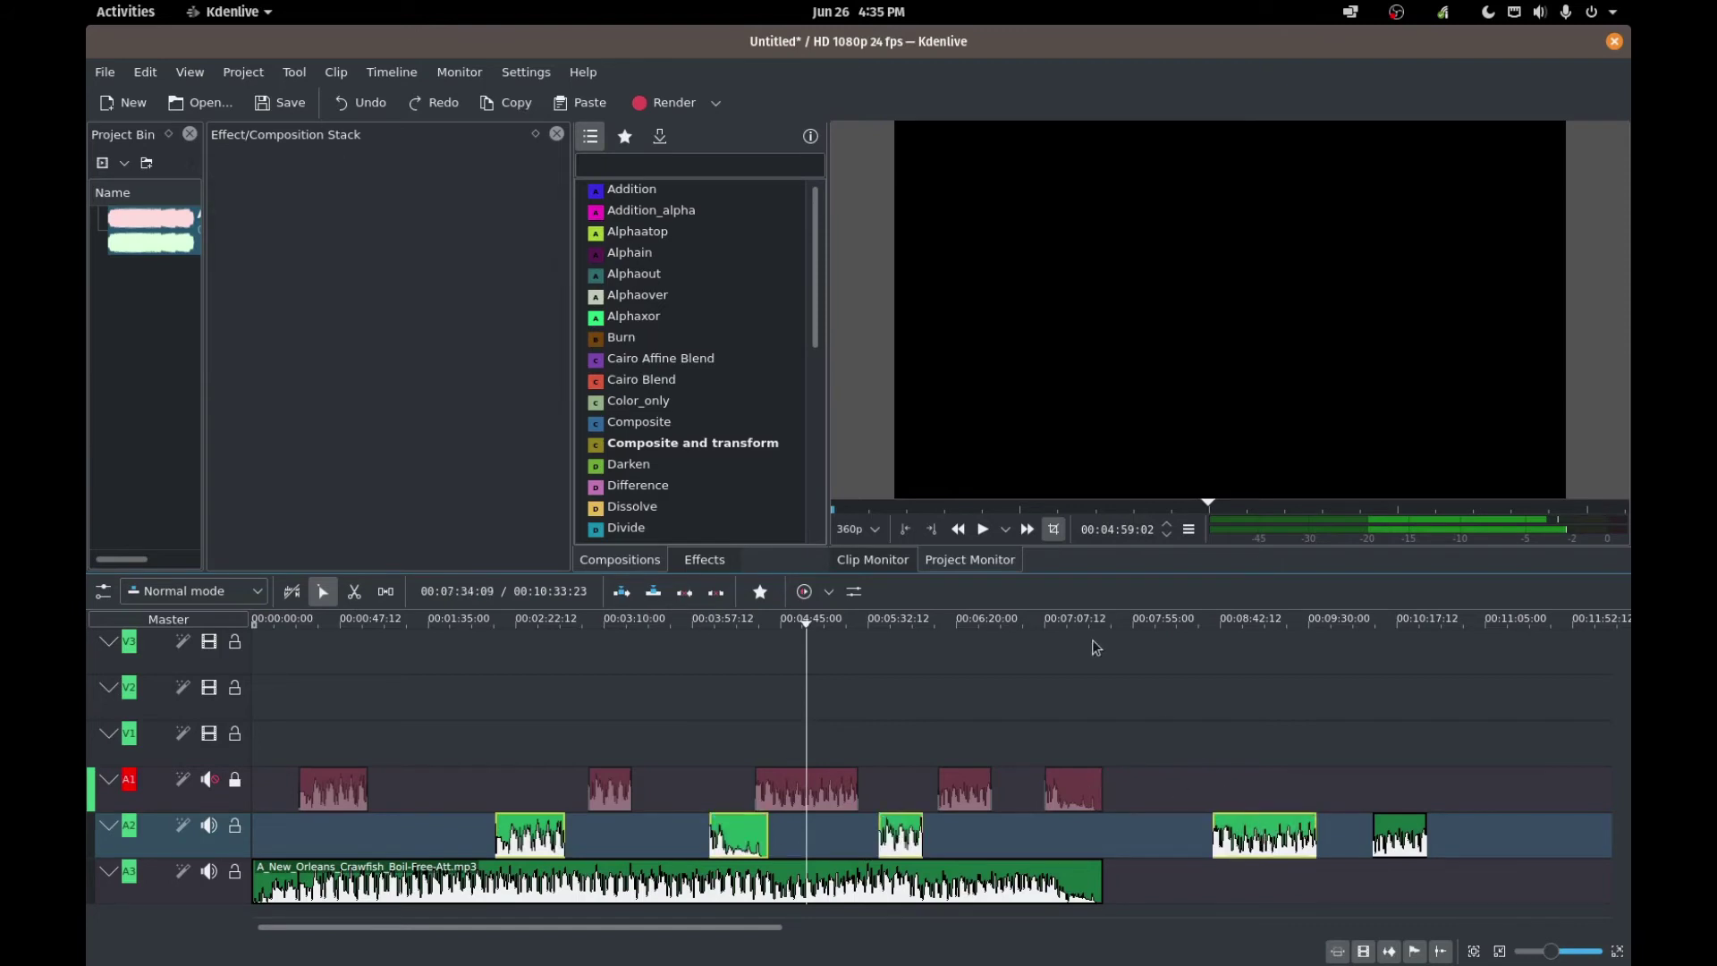
right_click(735, 838)
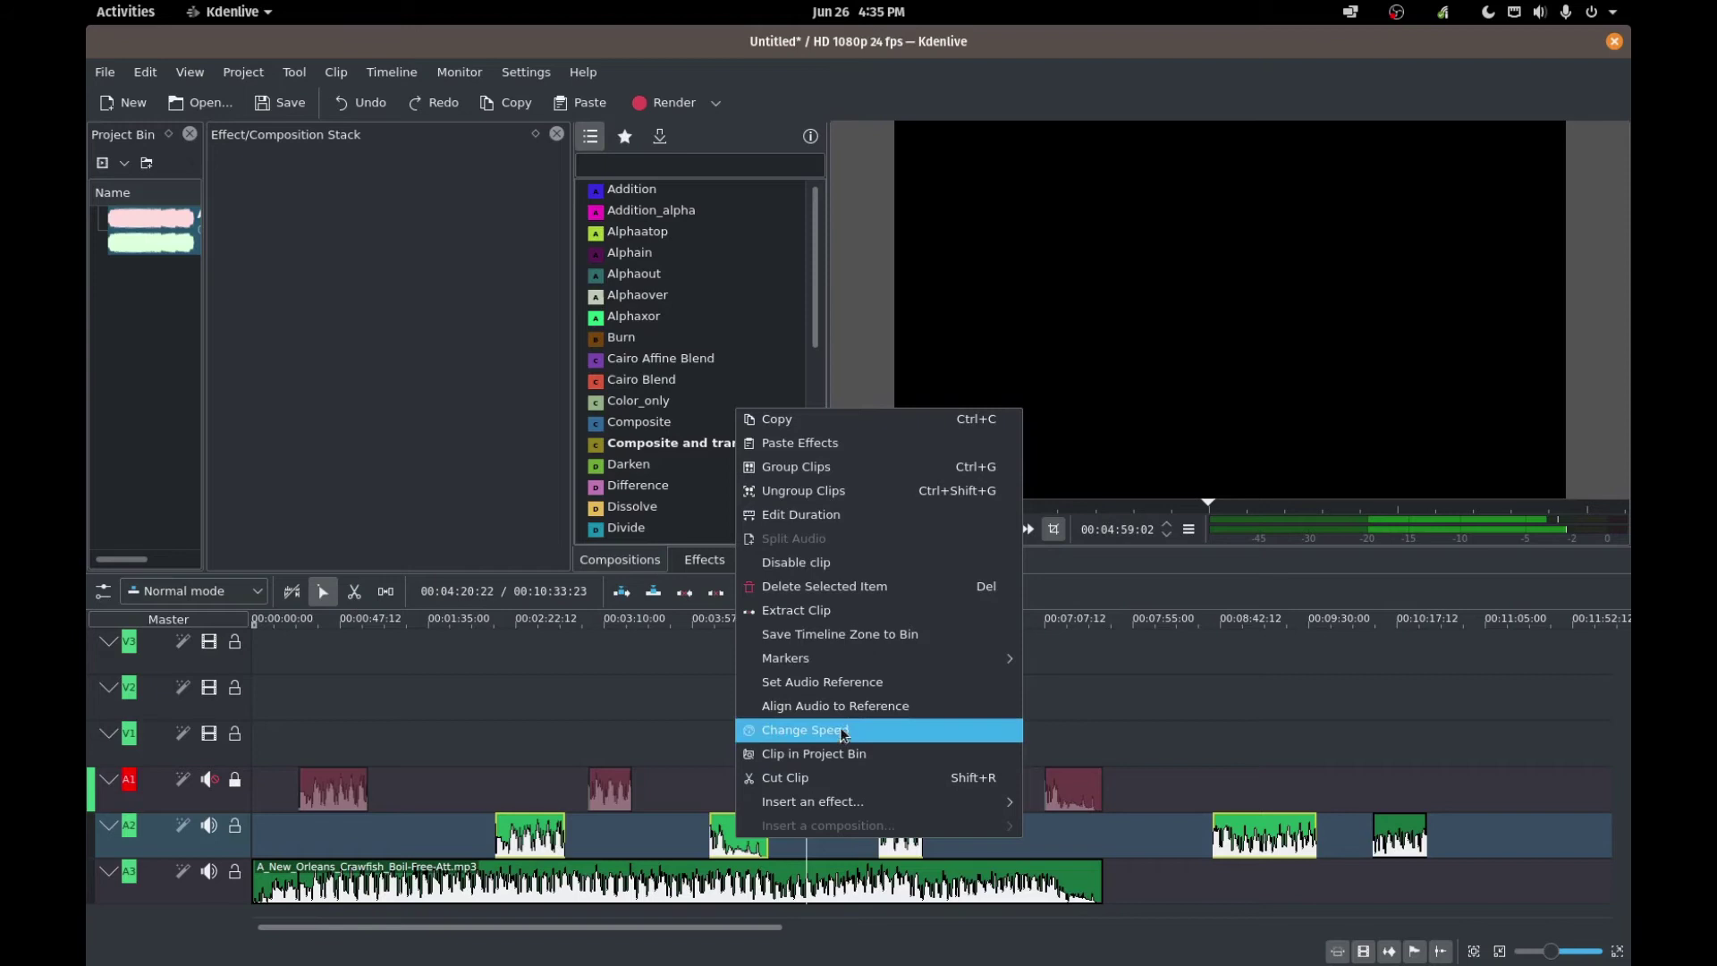
click(855, 705)
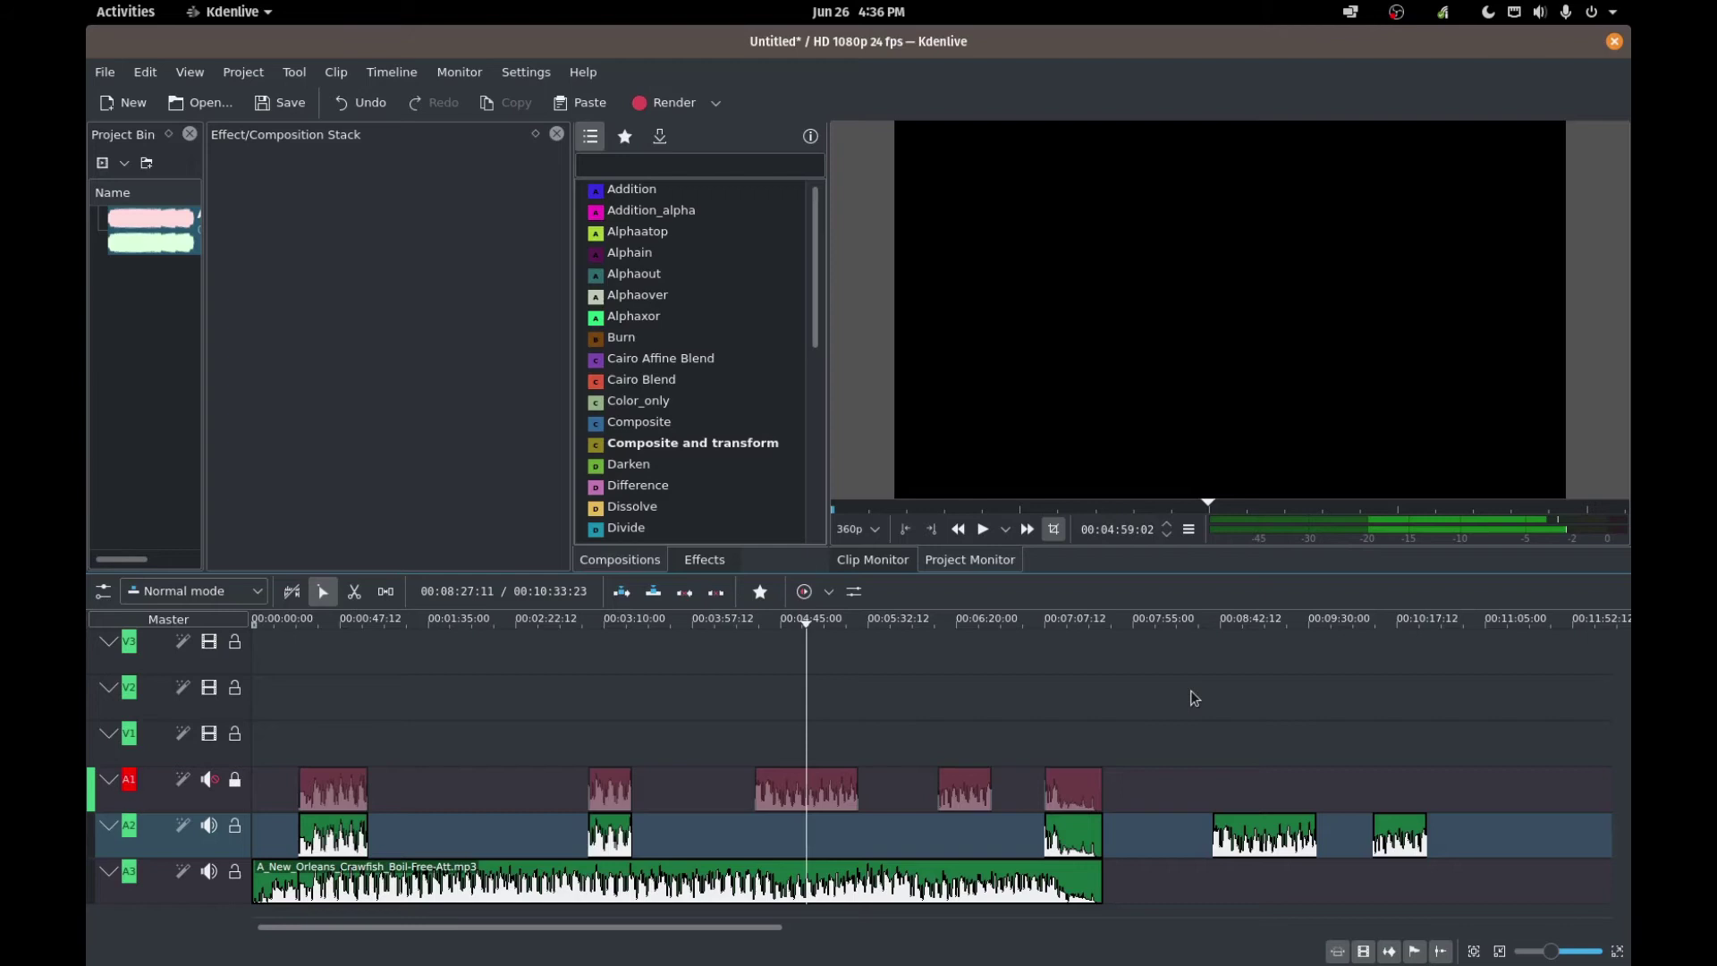
- Drag the A2 clips apart, moving them further right along the track
drag(332, 832, 721, 832)
drag(1086, 851, 1196, 849)
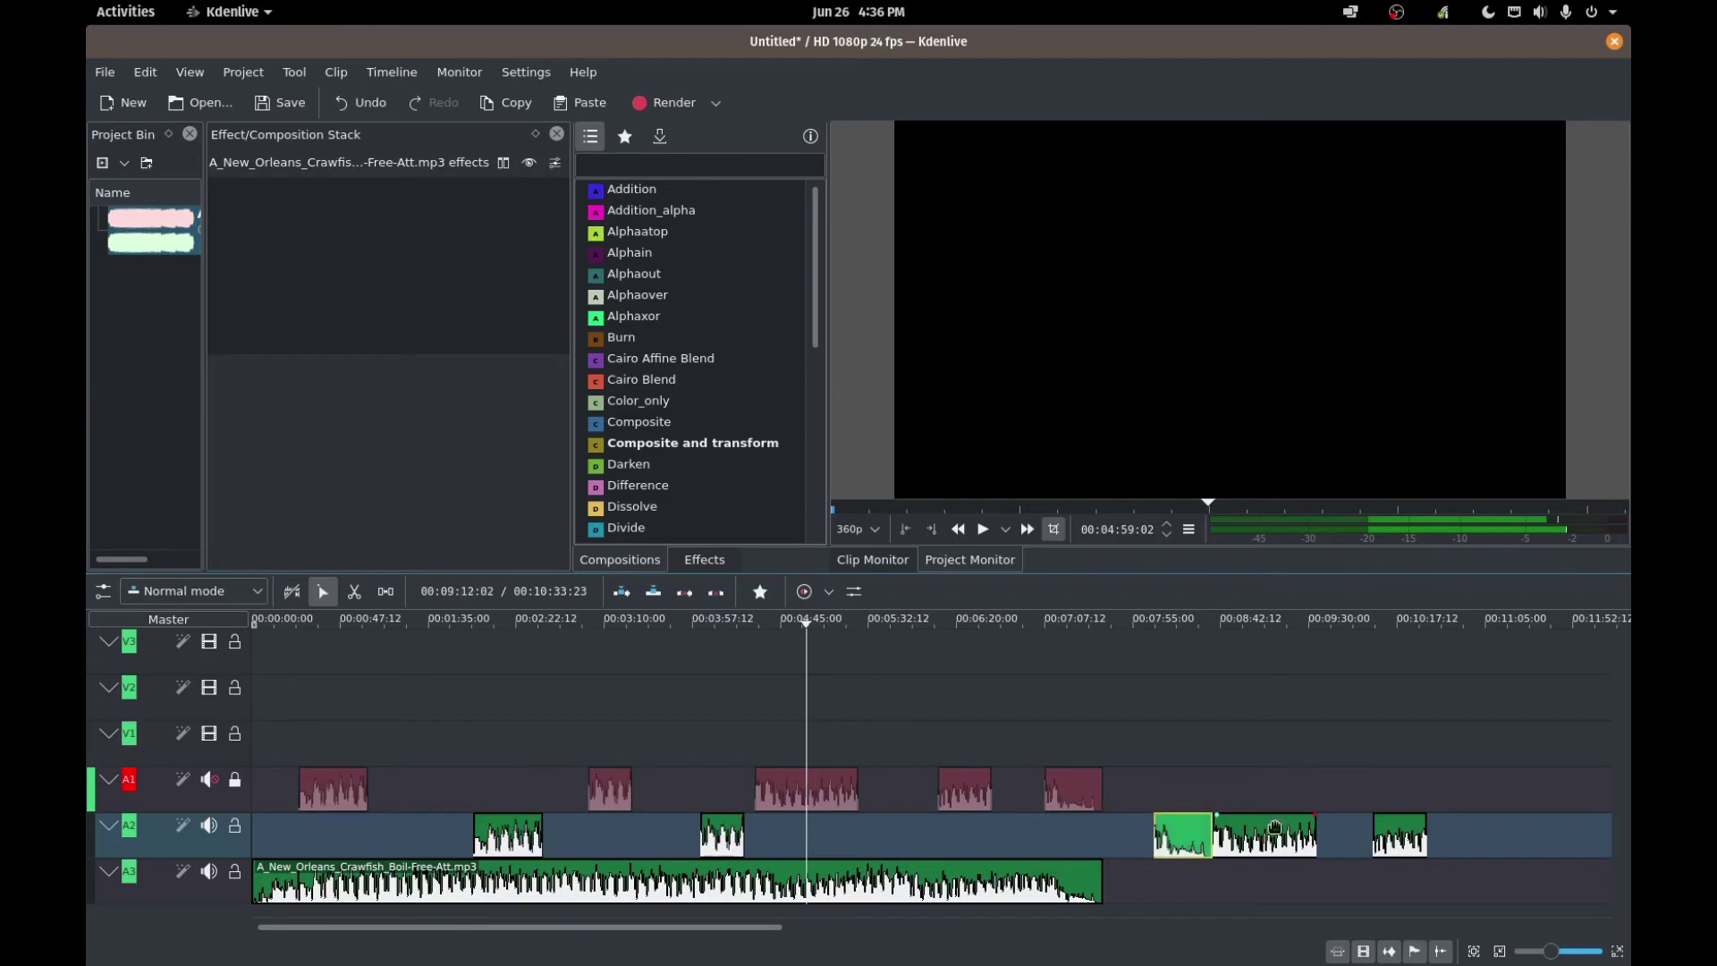
drag(1302, 845, 1598, 845)
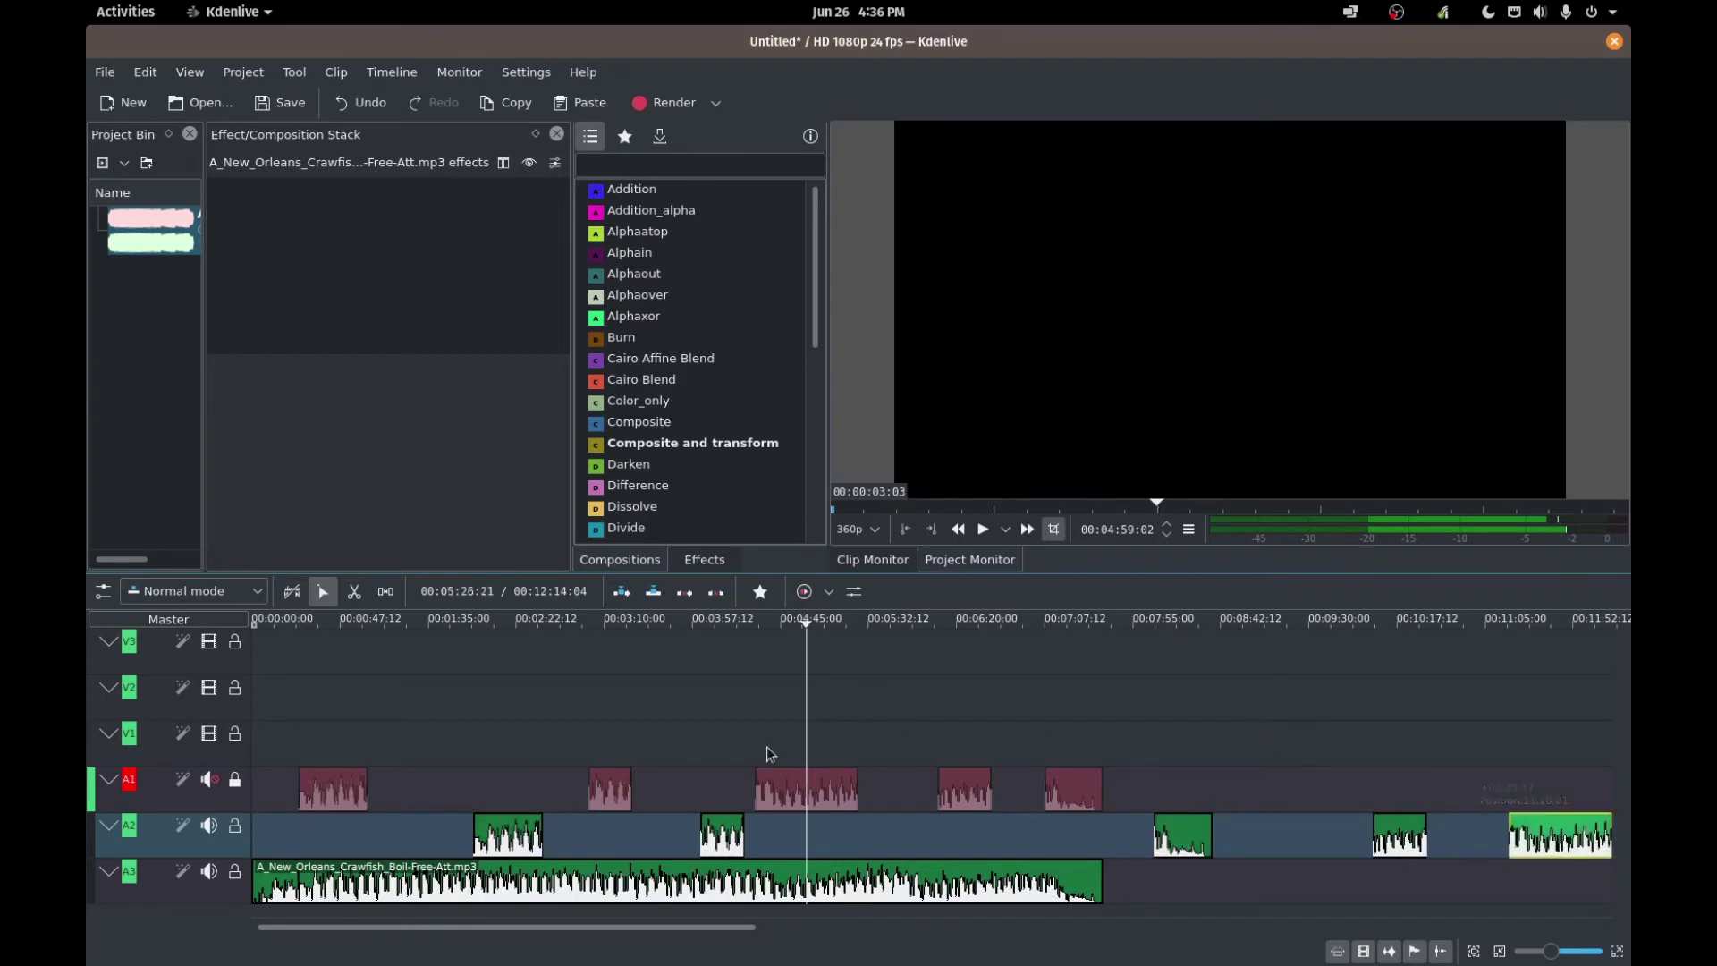
- Align each of the five A2 clips individually to the reference audio, then deselect
right_click(519, 849)
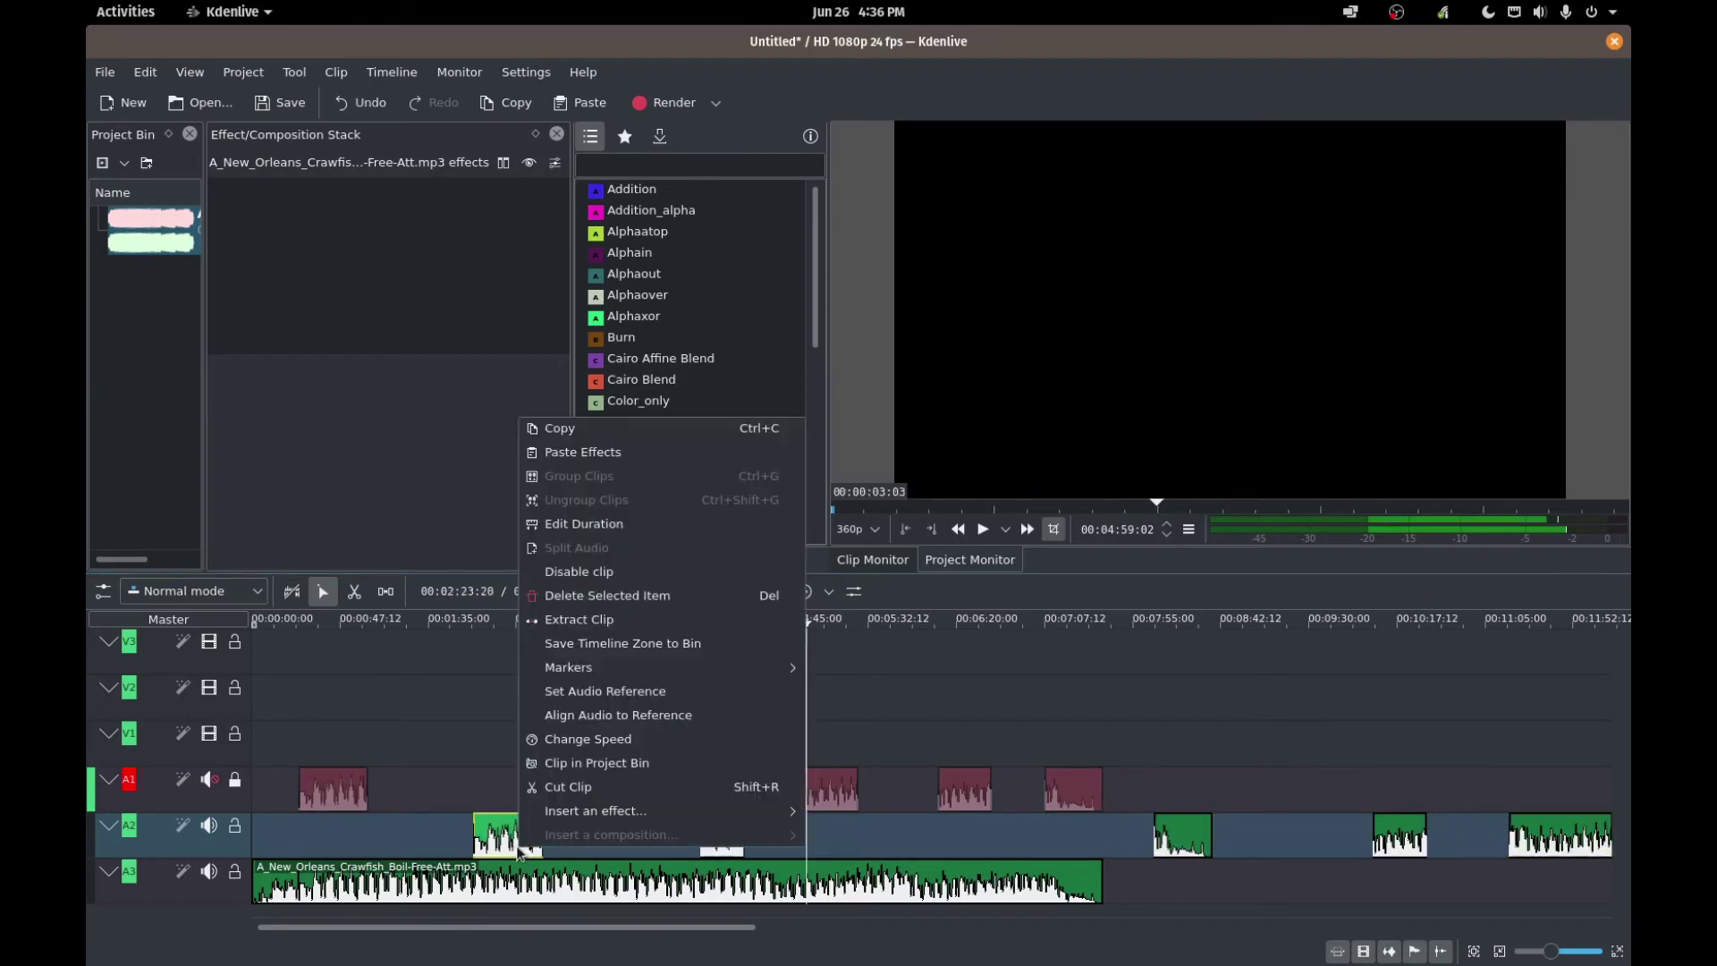
click(631, 715)
right_click(718, 836)
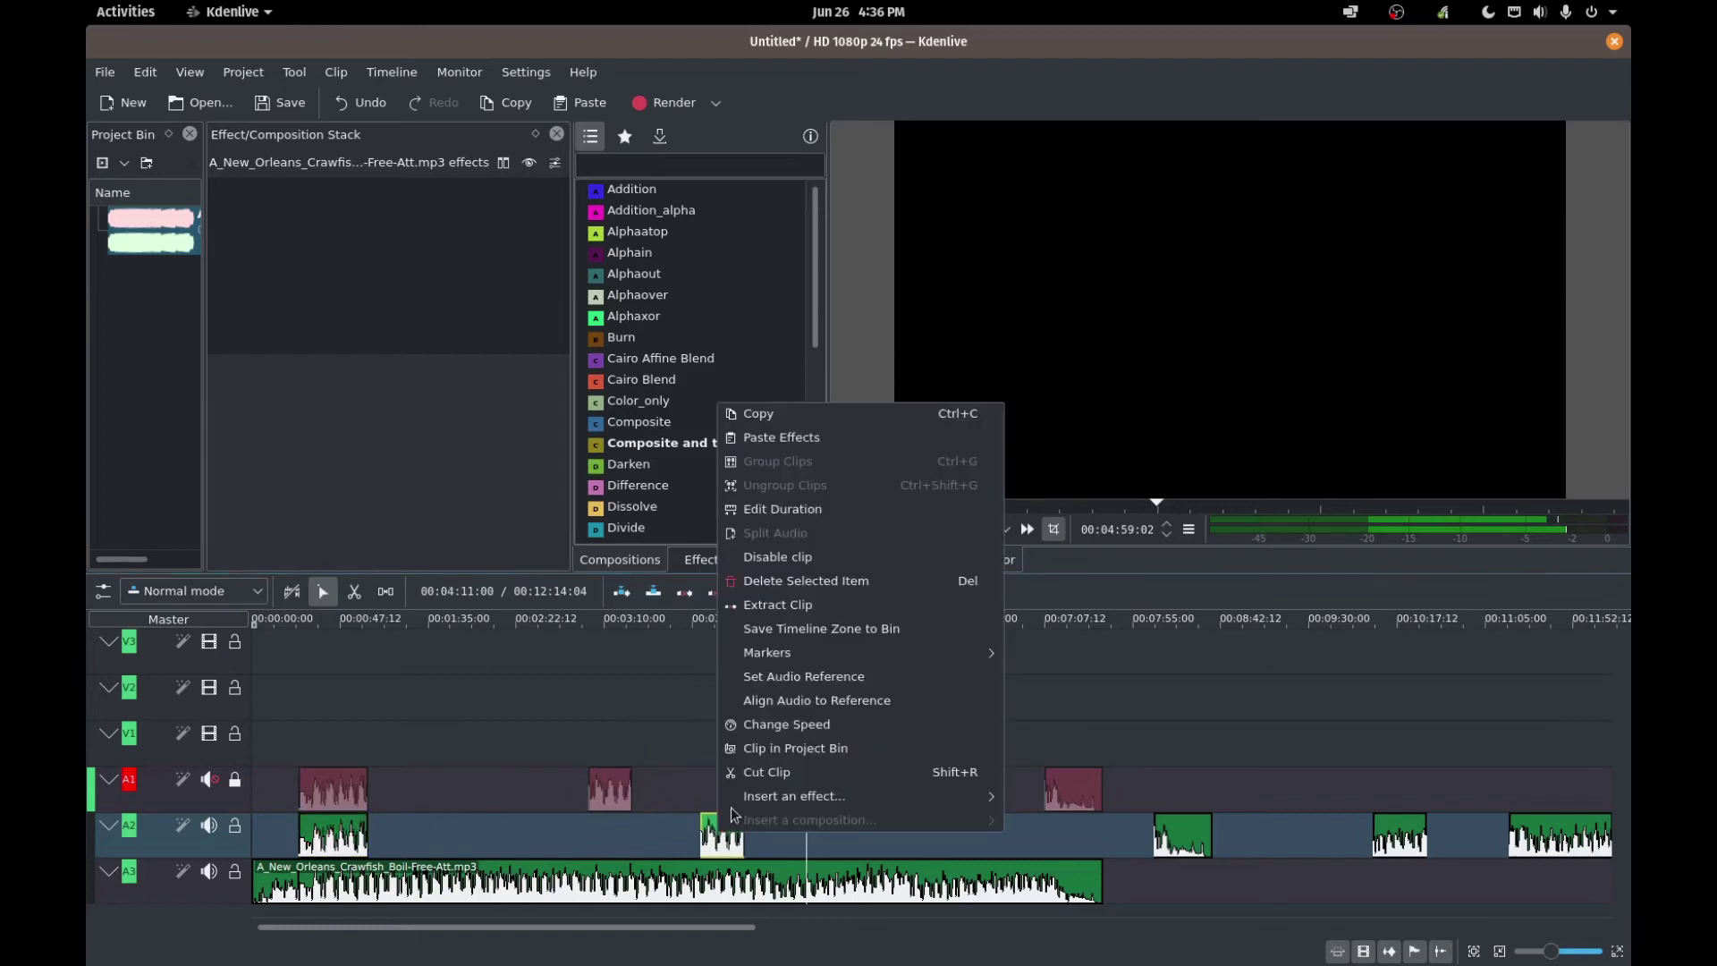
click(804, 708)
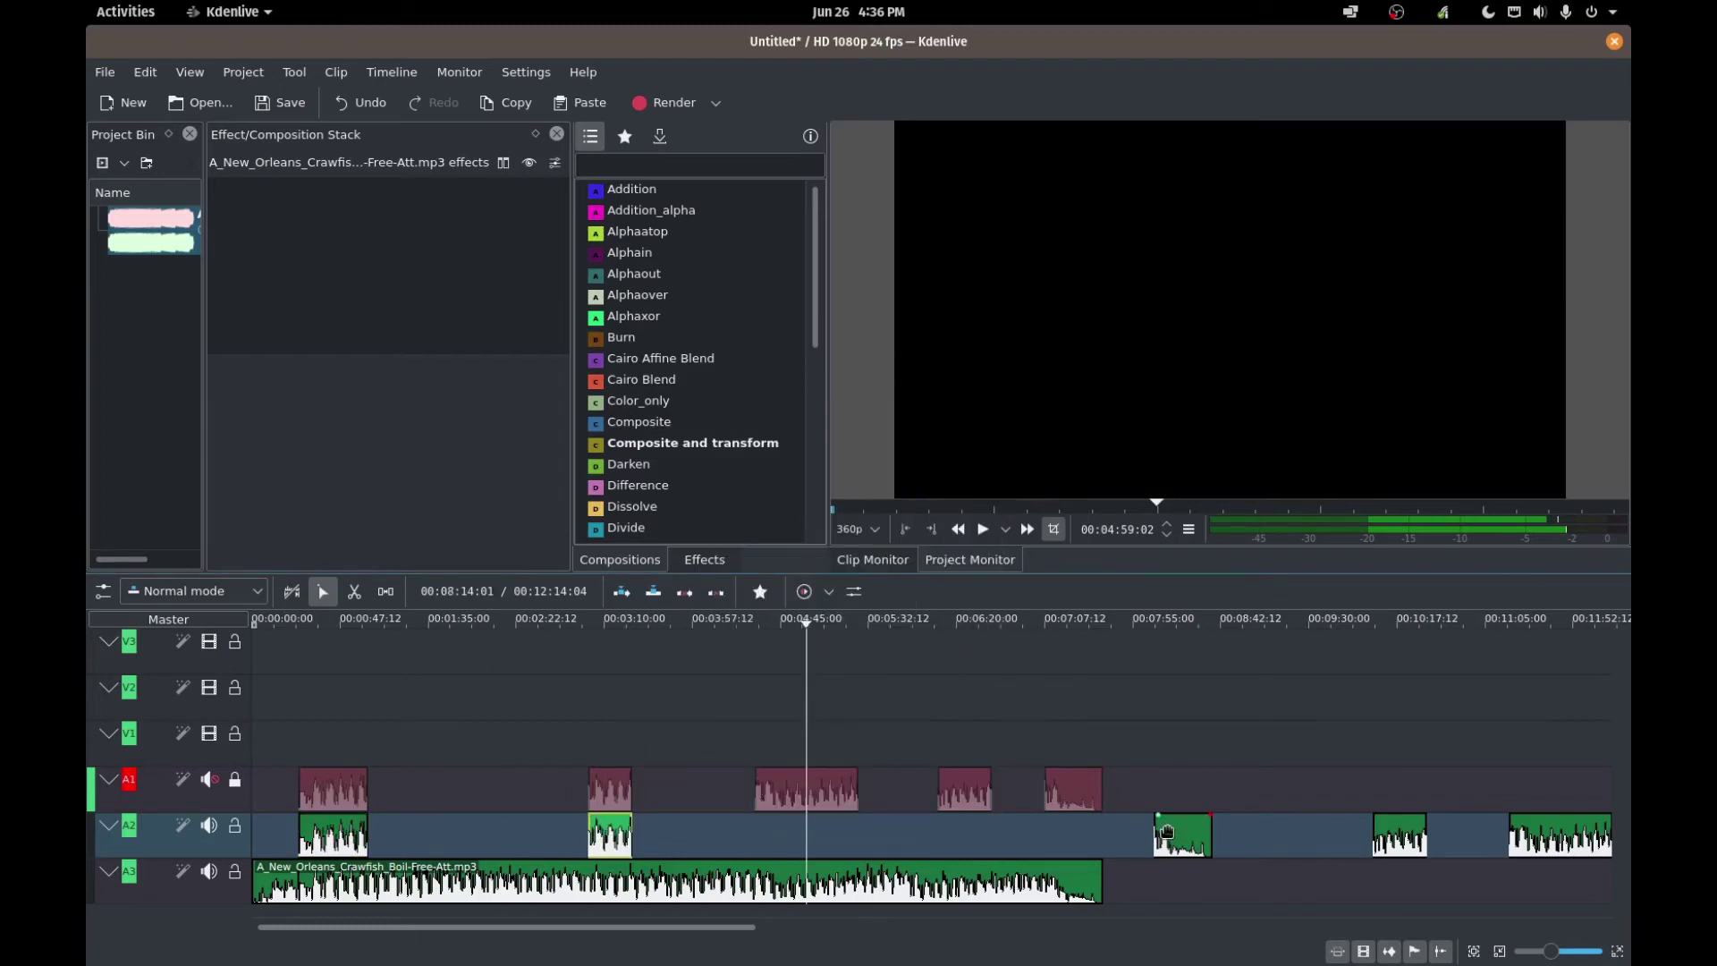
right_click(1167, 825)
click(1237, 695)
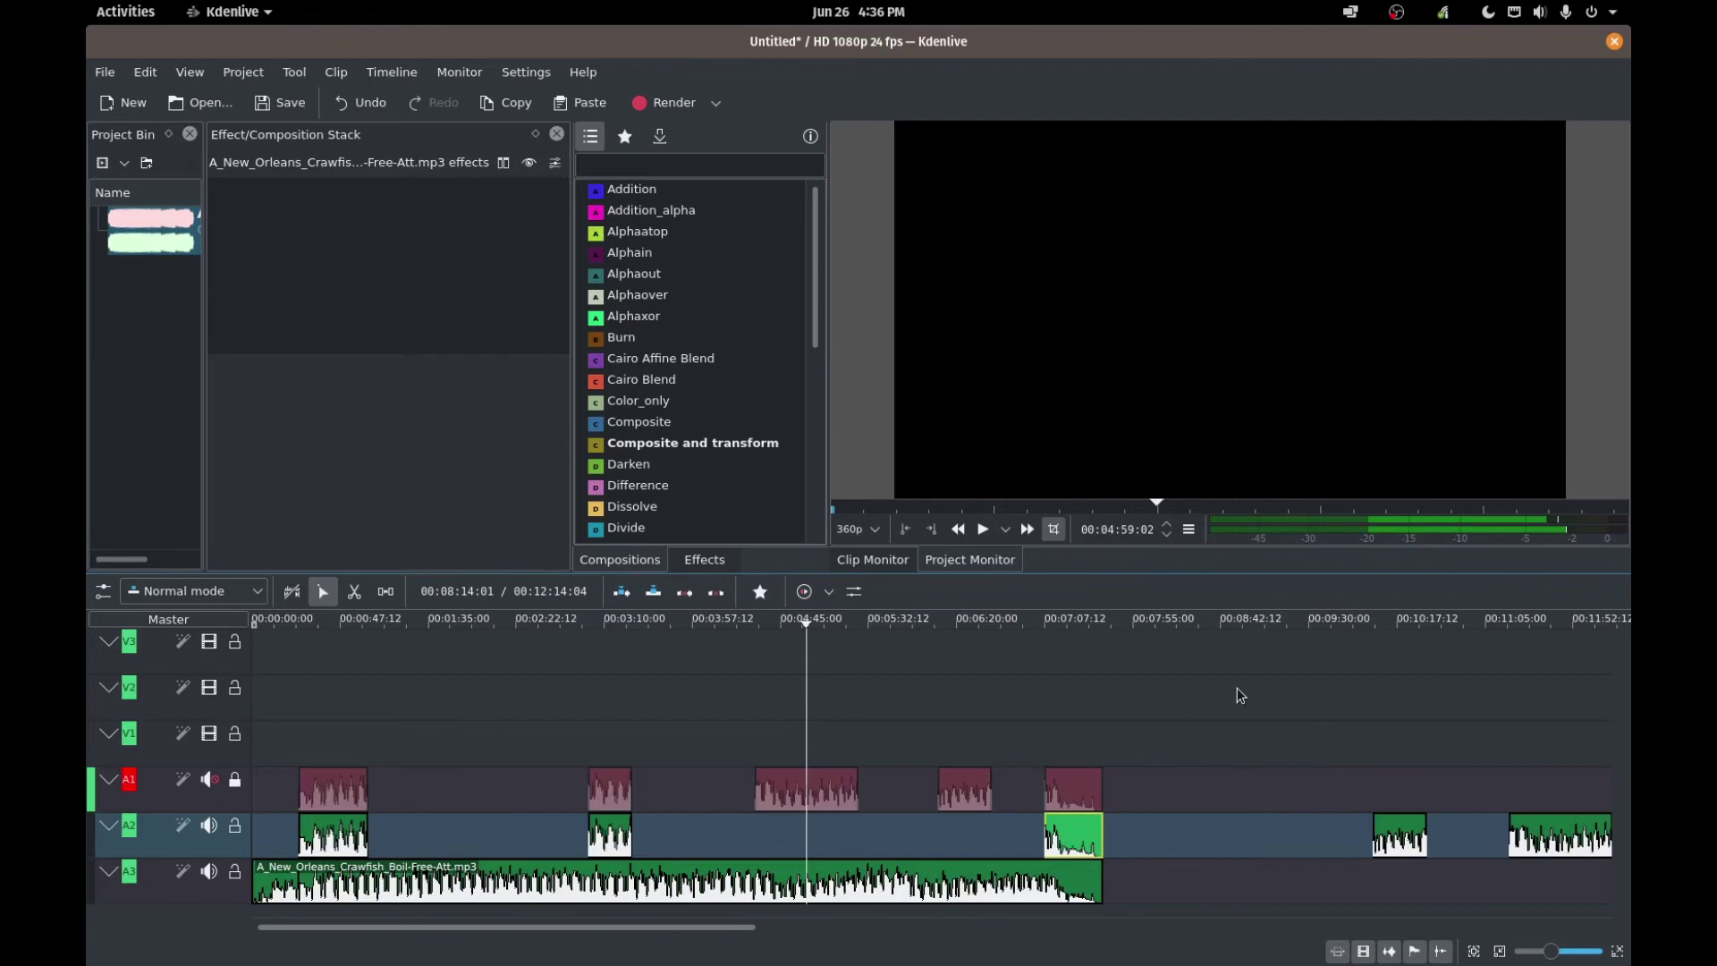
right_click(1402, 831)
click(1435, 695)
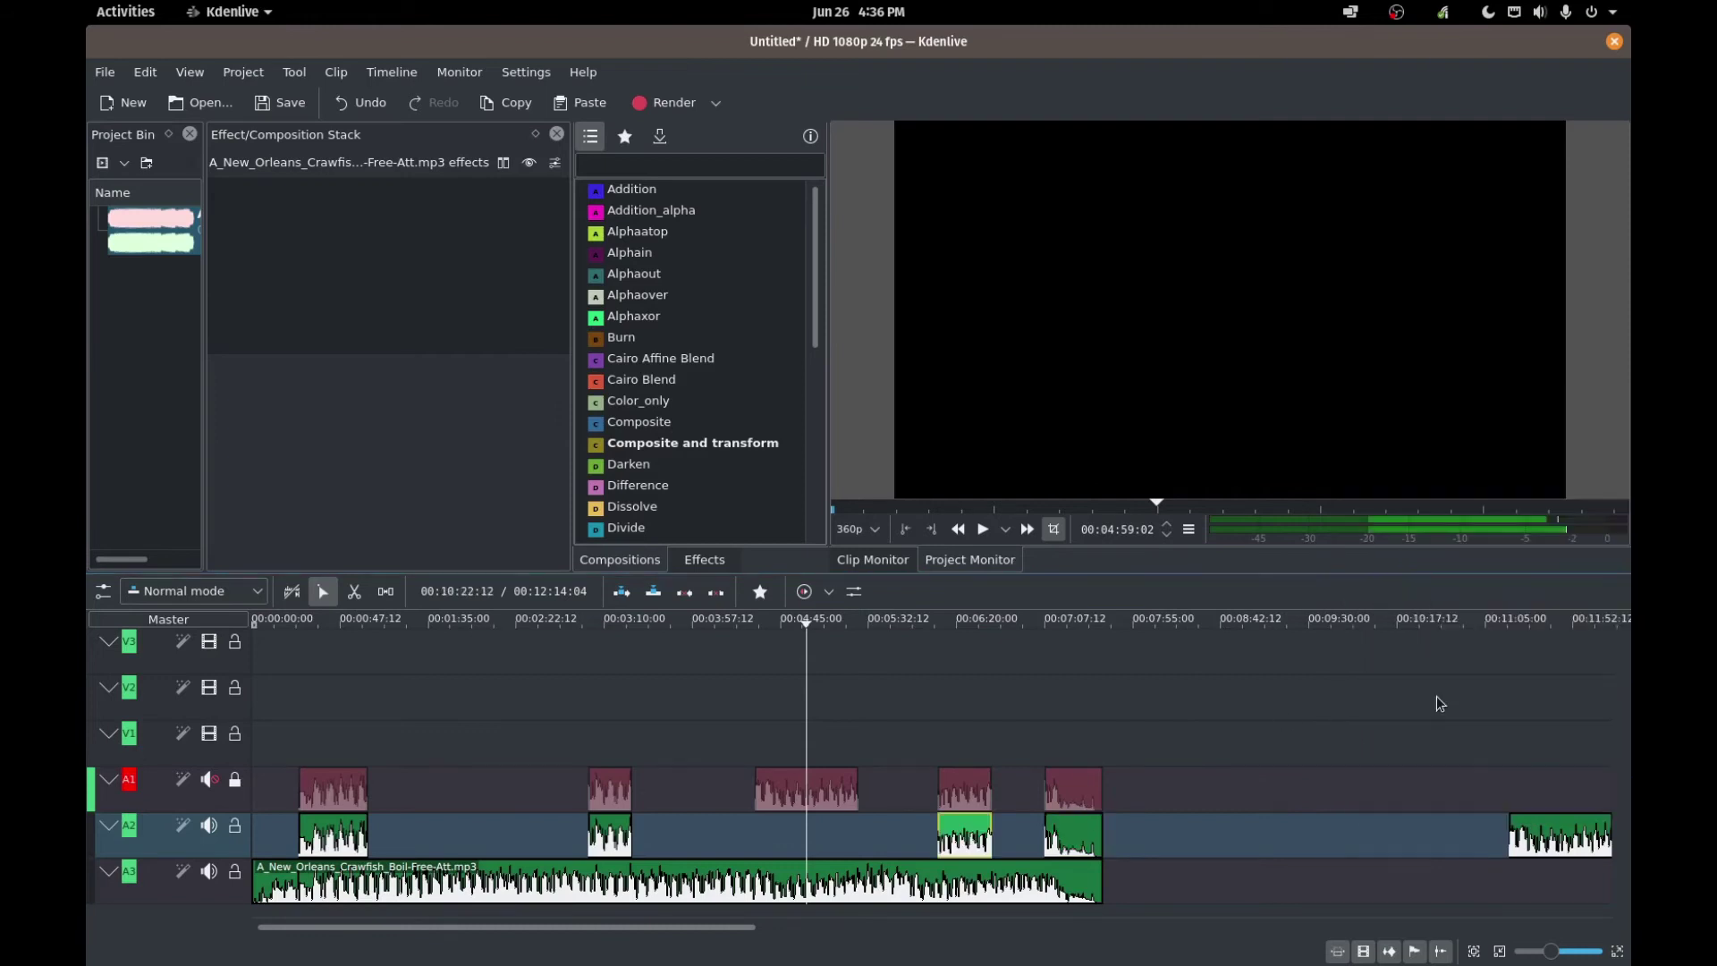
right_click(1534, 827)
click(1534, 694)
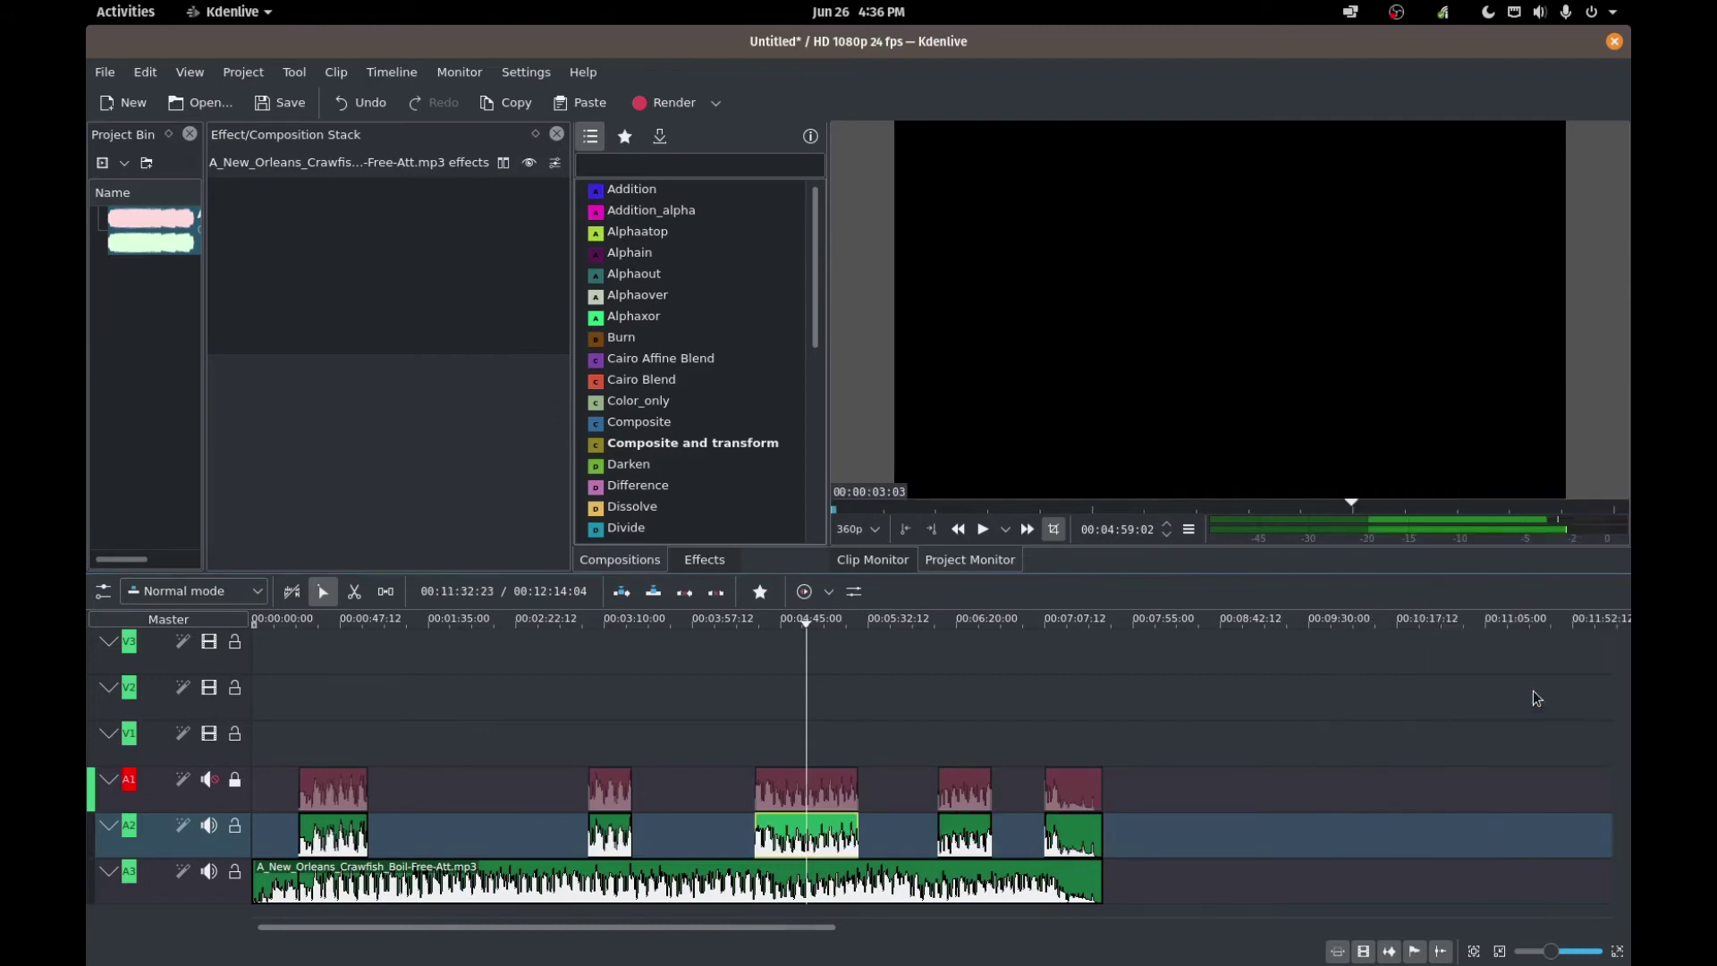
click(645, 693)
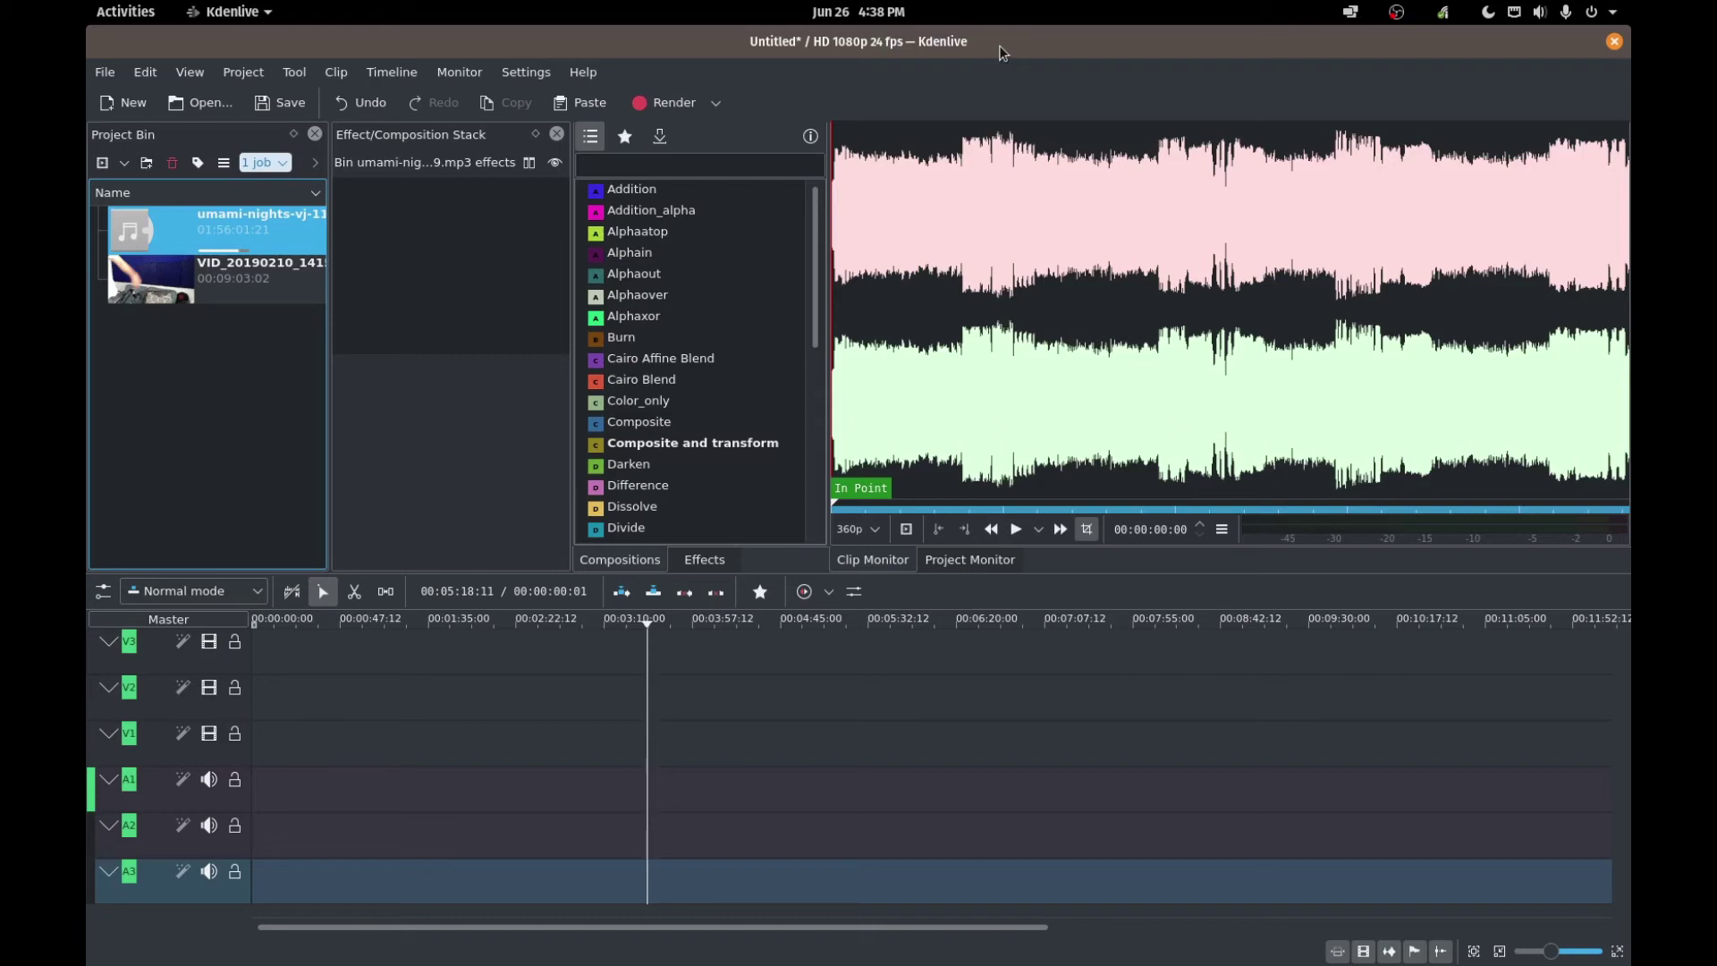
- Preview the interview video in the Clip Monitor from about 00:01:48, pausing at 00:01:51:06
click(211, 277)
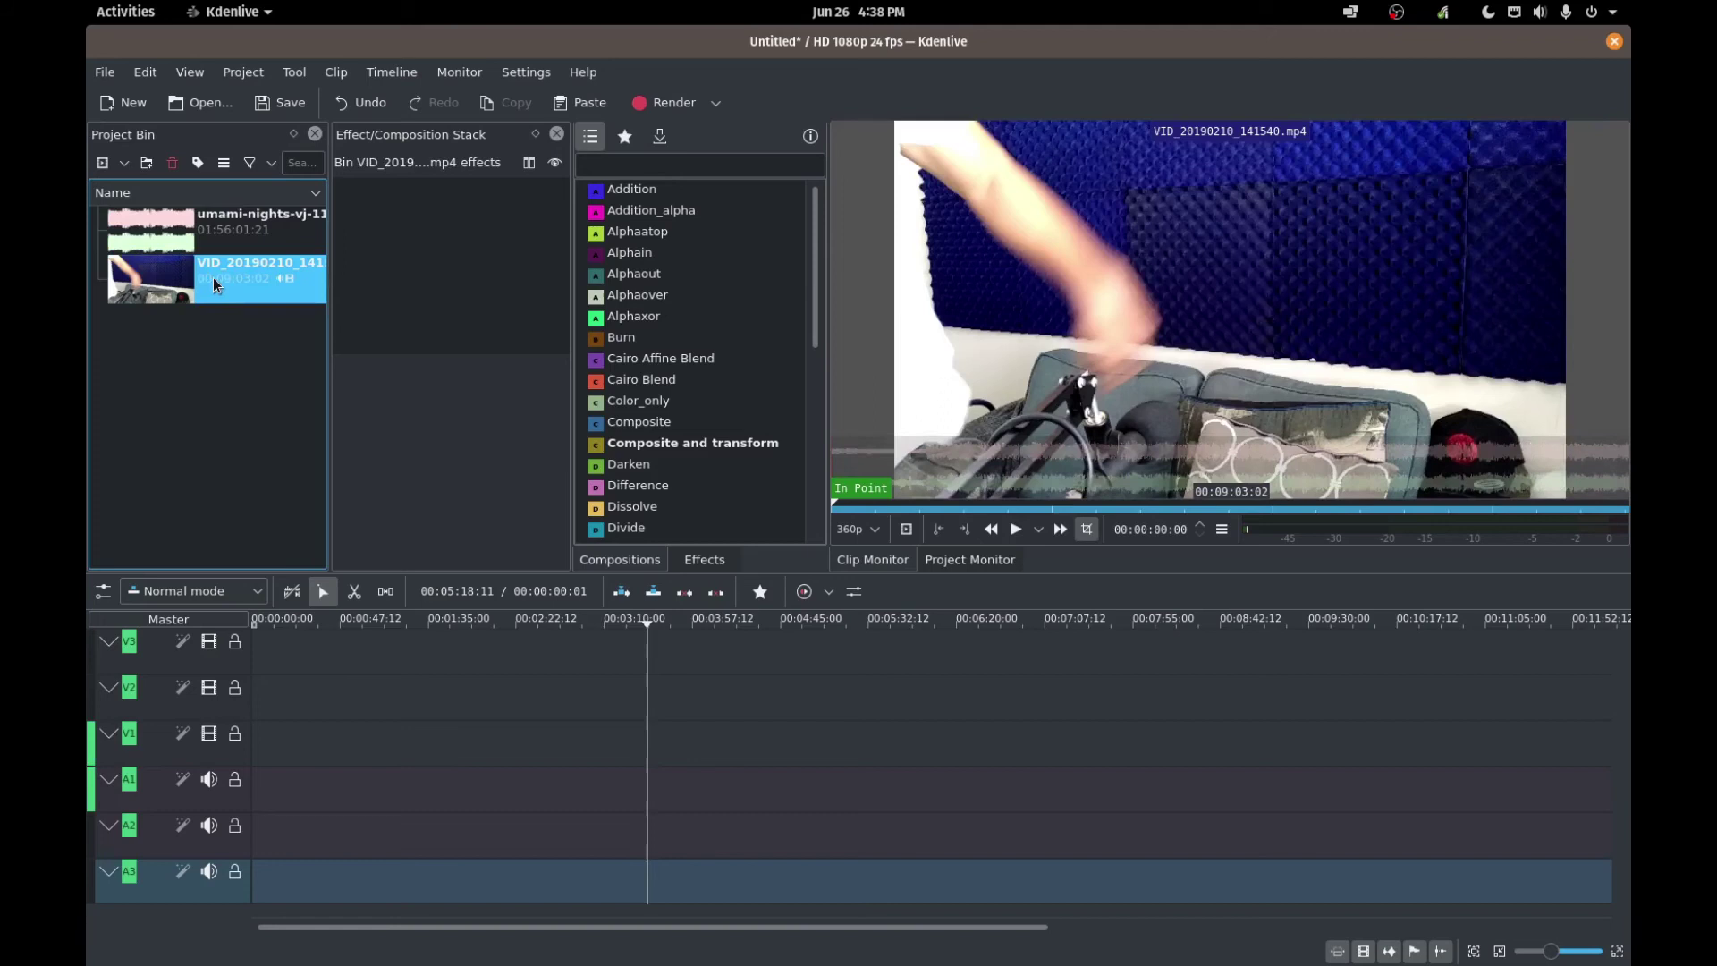
click(991, 504)
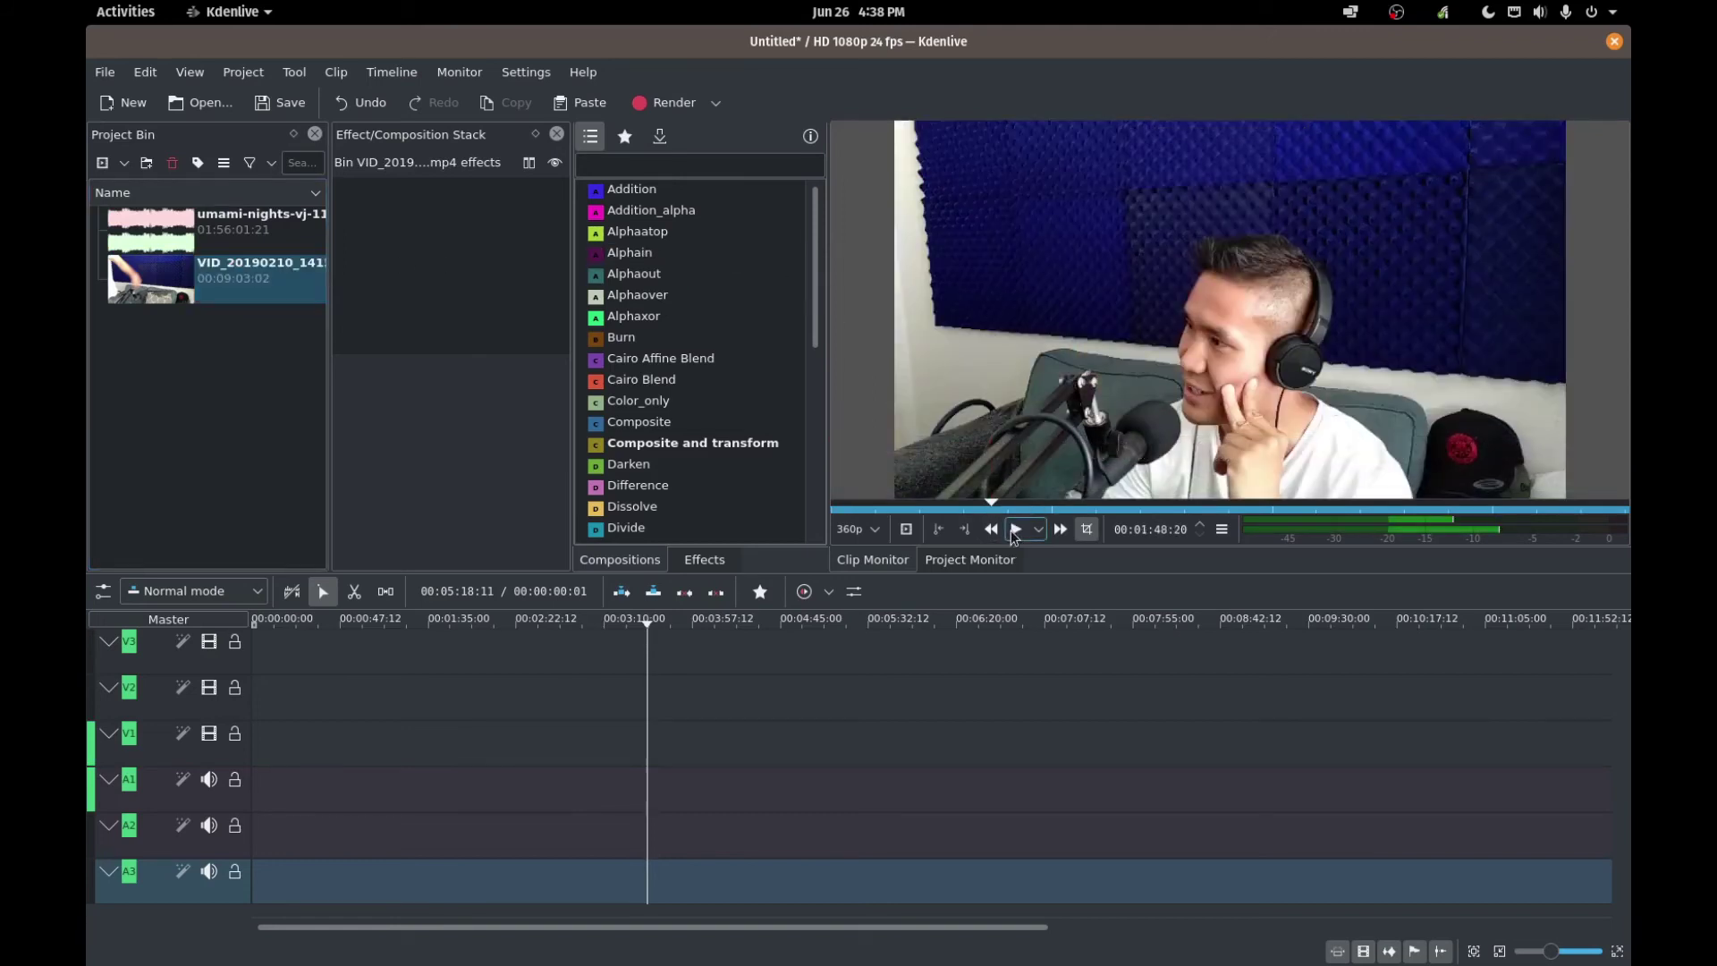
click(1015, 534)
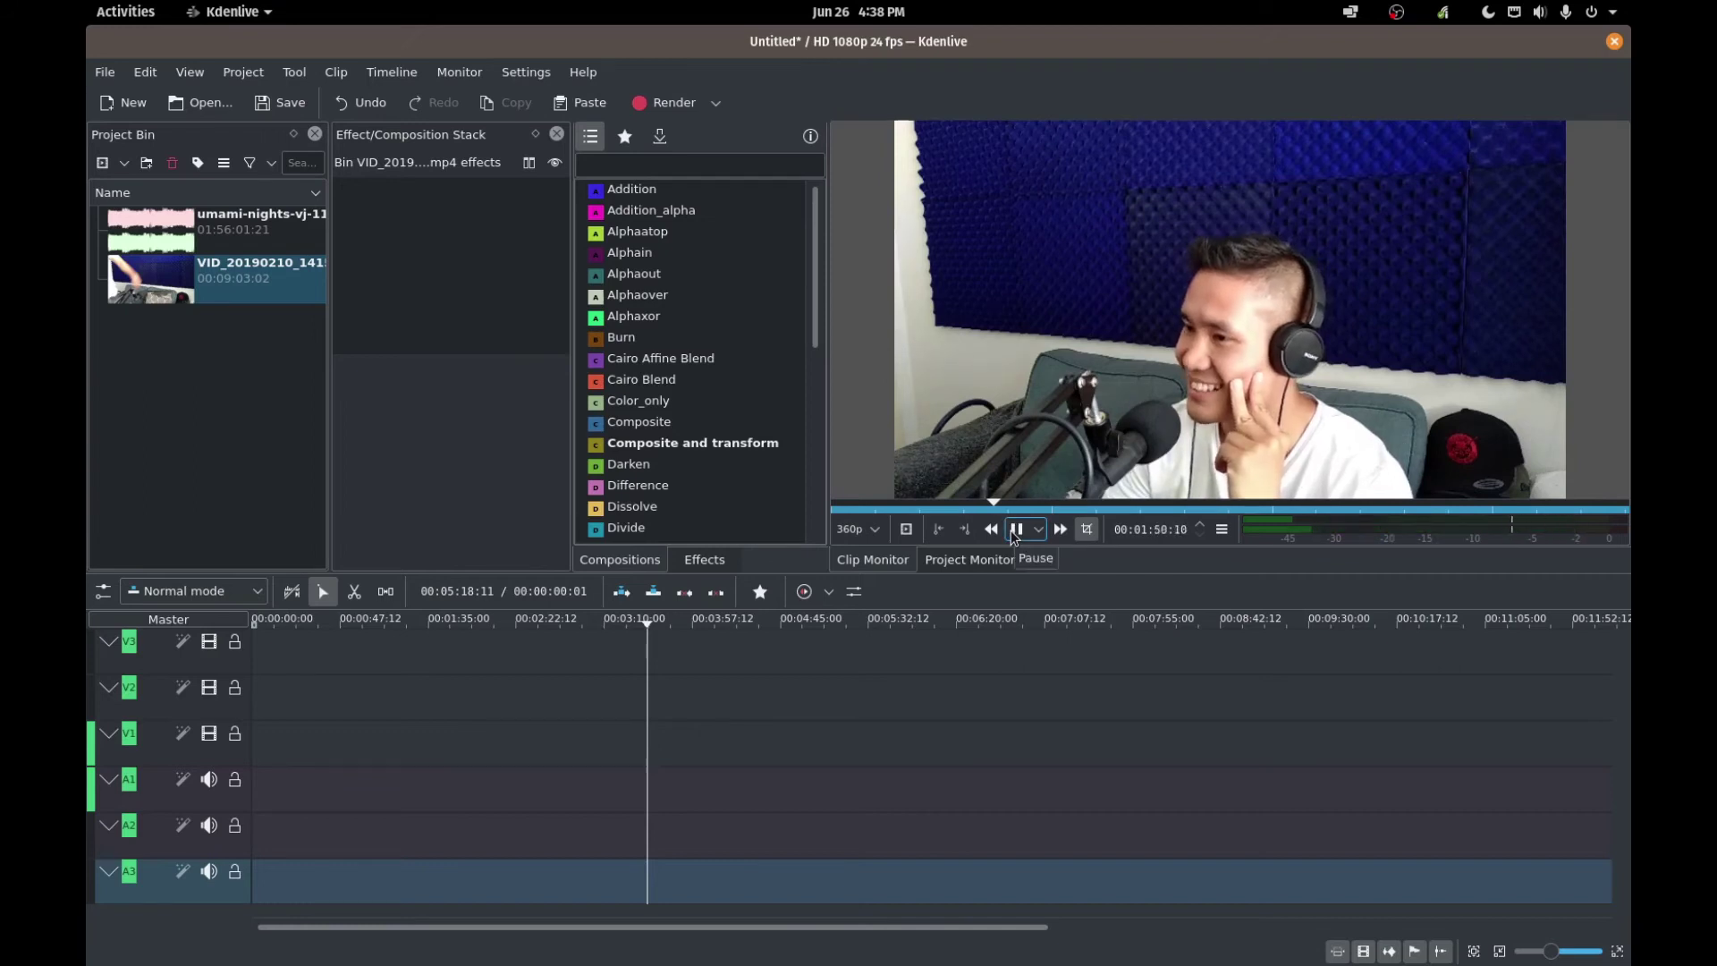
click(1015, 531)
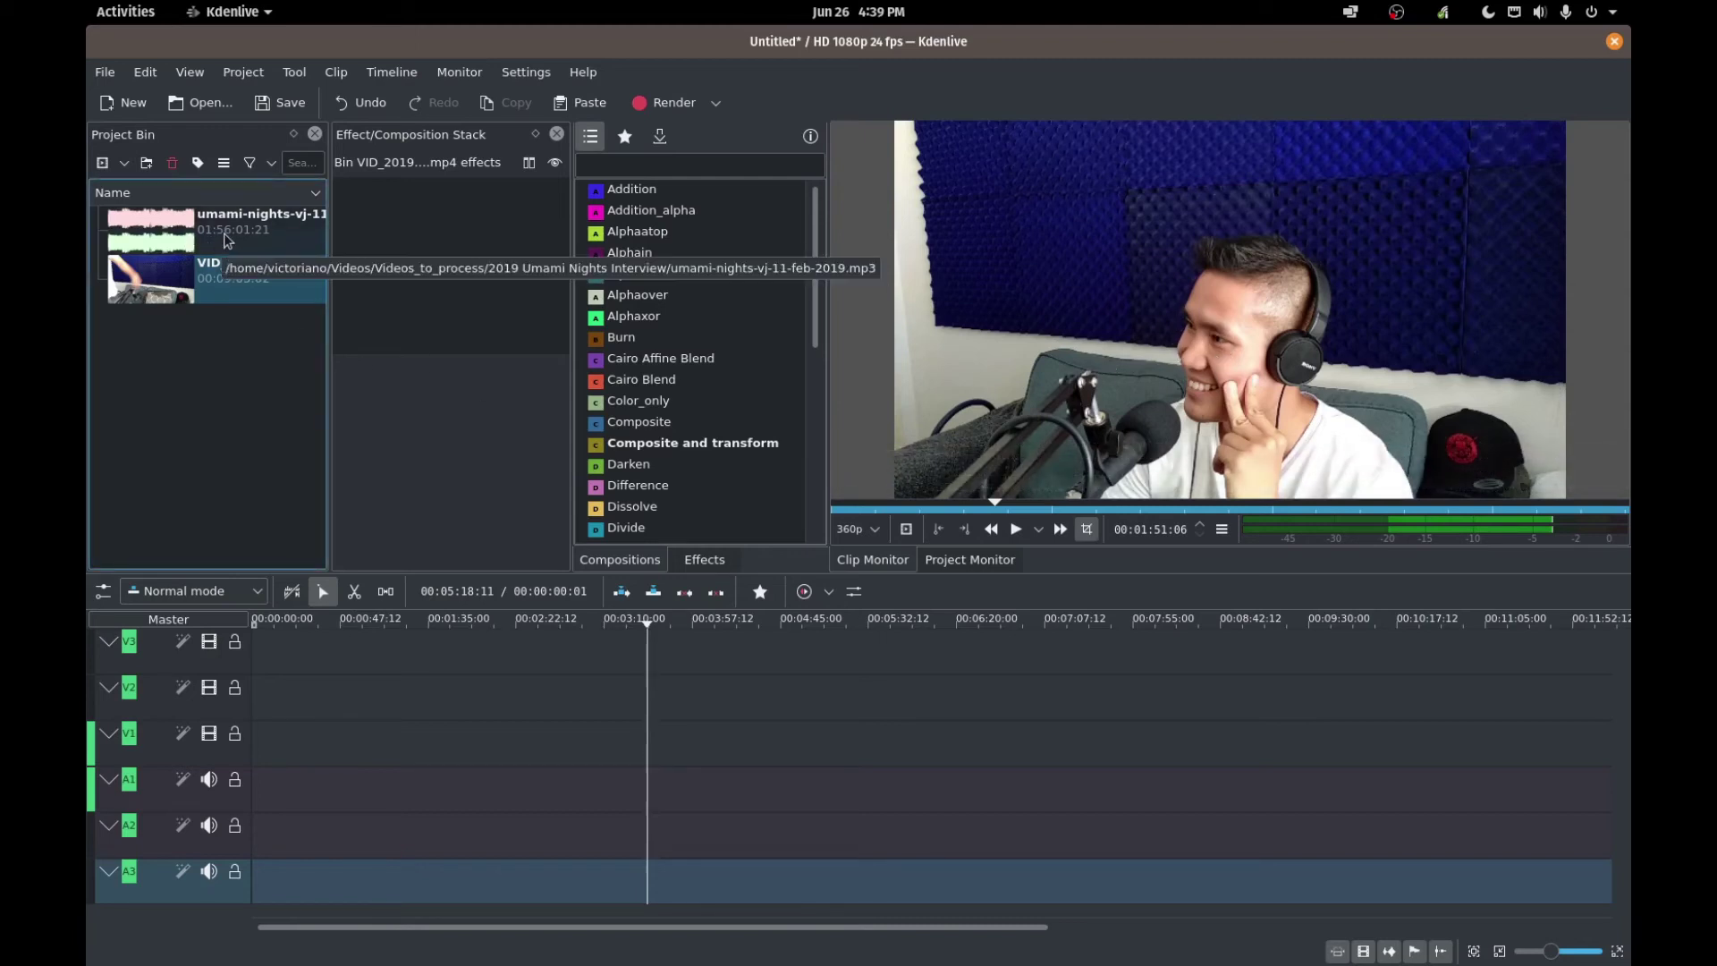
- Place the umami-nights master mp3 at the start of A3 and set it as Audio Reference
drag(217, 240, 264, 875)
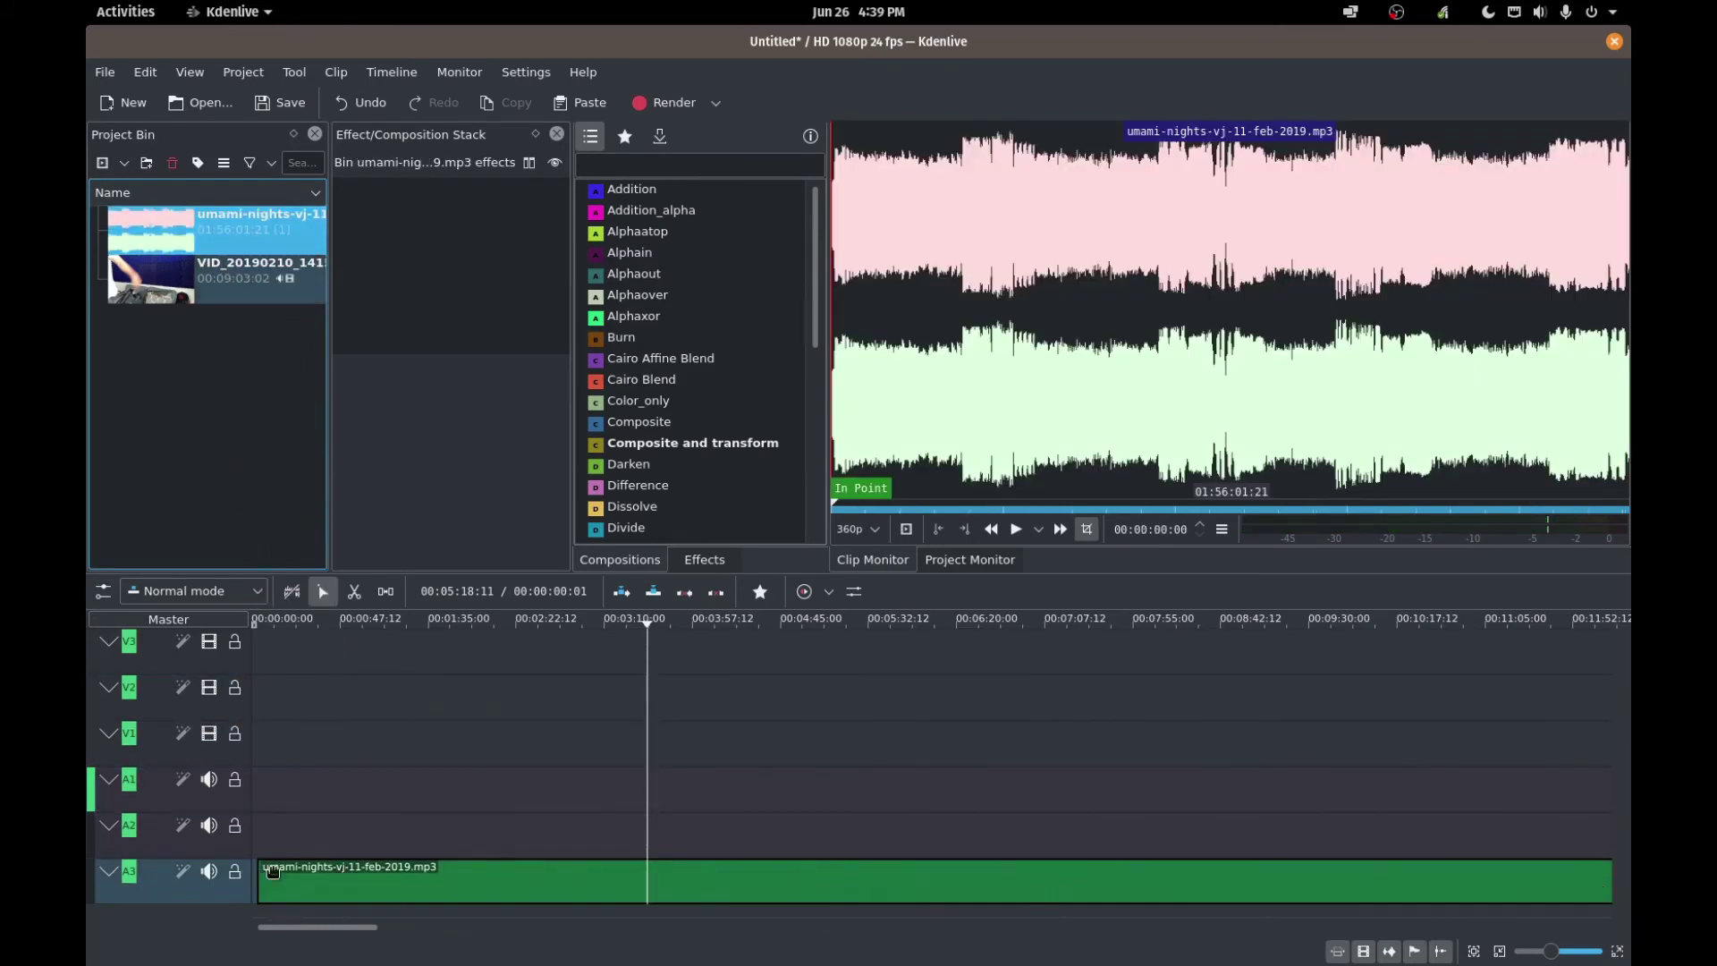
click(425, 871)
scroll(577, 763, down, 5)
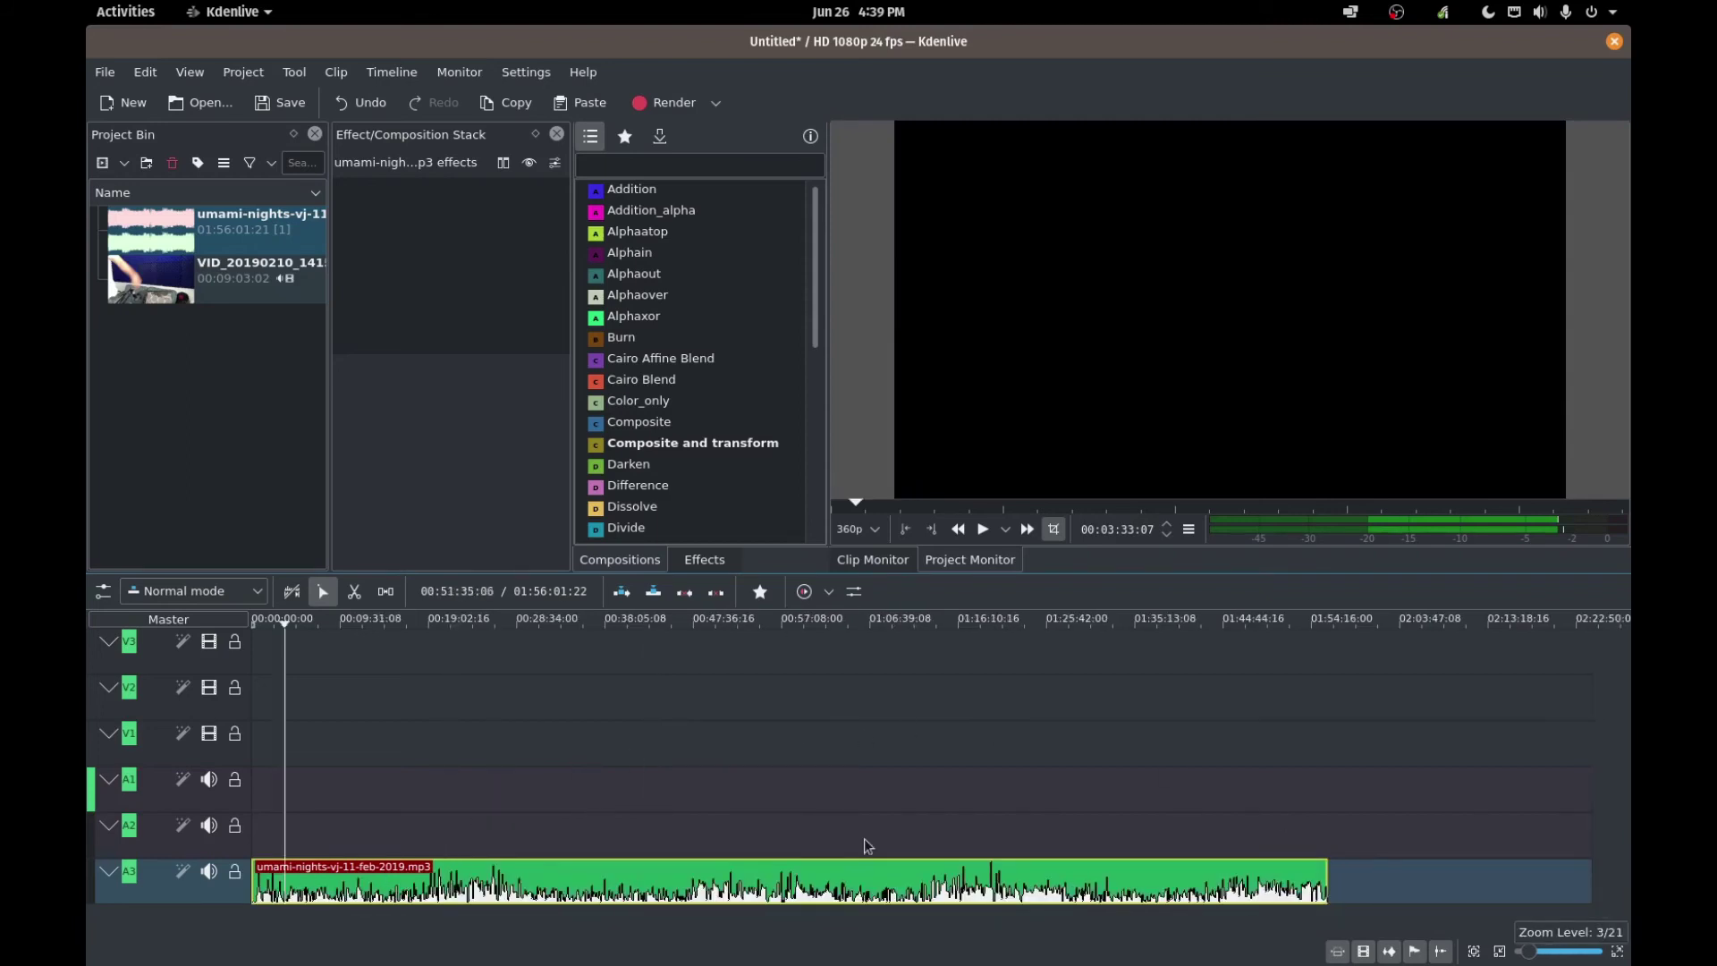
right_click(636, 870)
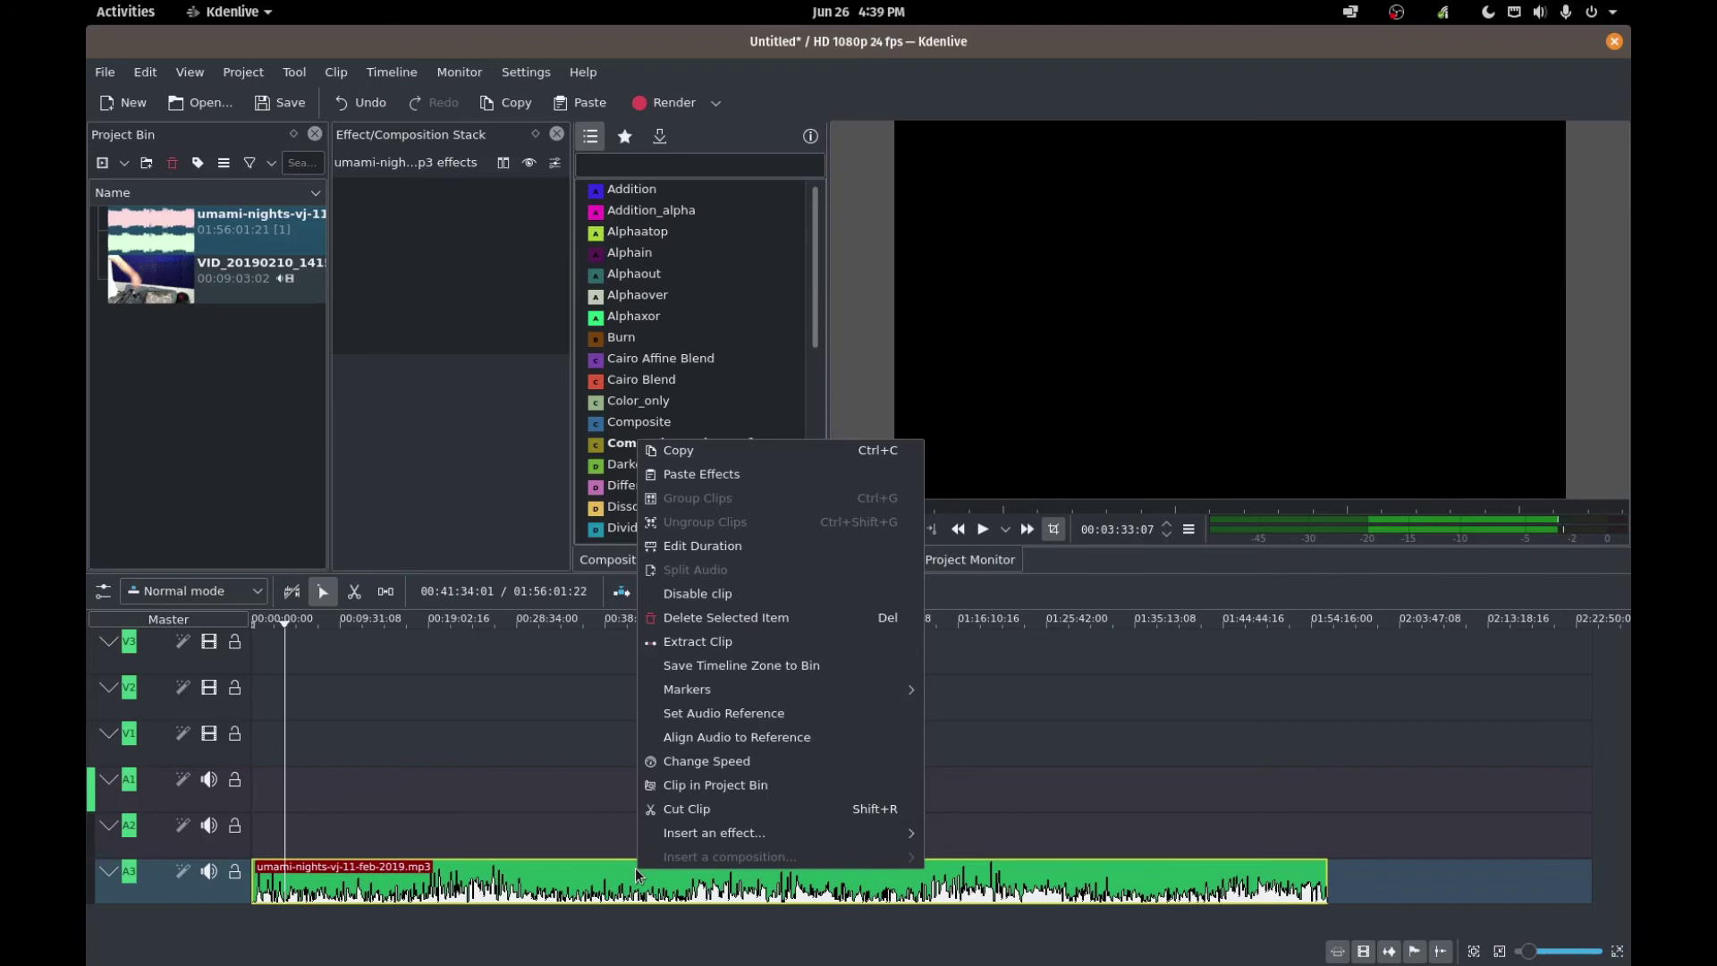
click(791, 711)
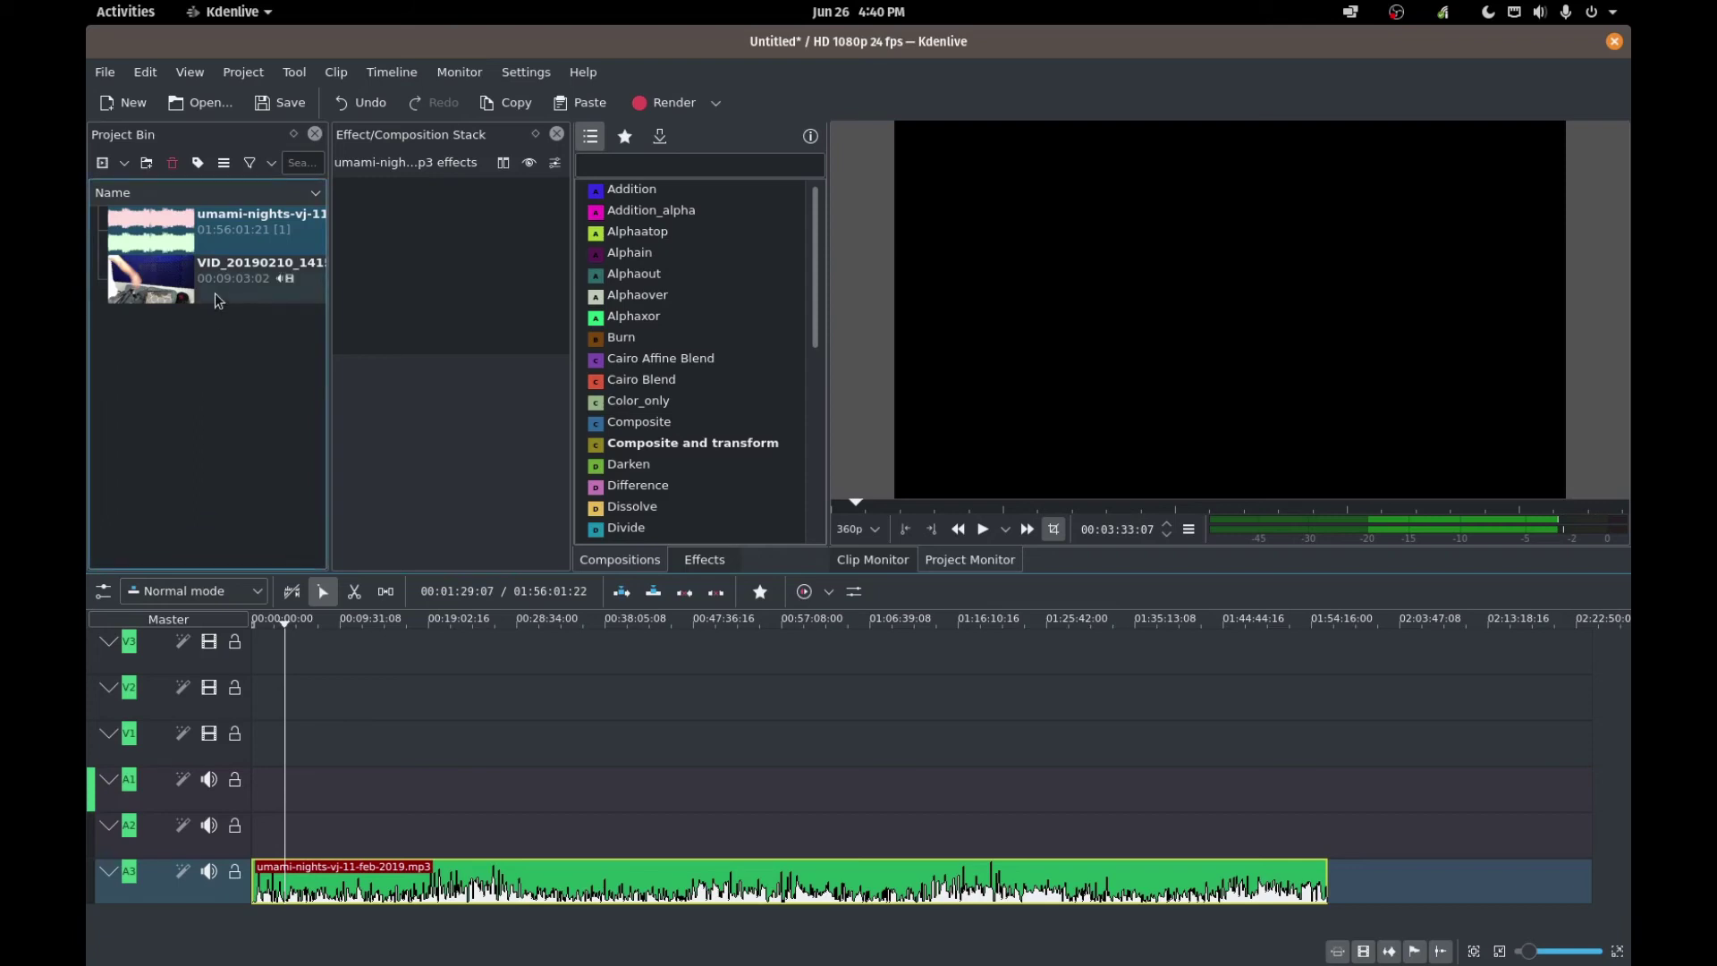
- Put VID_20190210_141540.mp4 on V1/A1 and align its audio to the umami-nights reference
drag(213, 282, 372, 794)
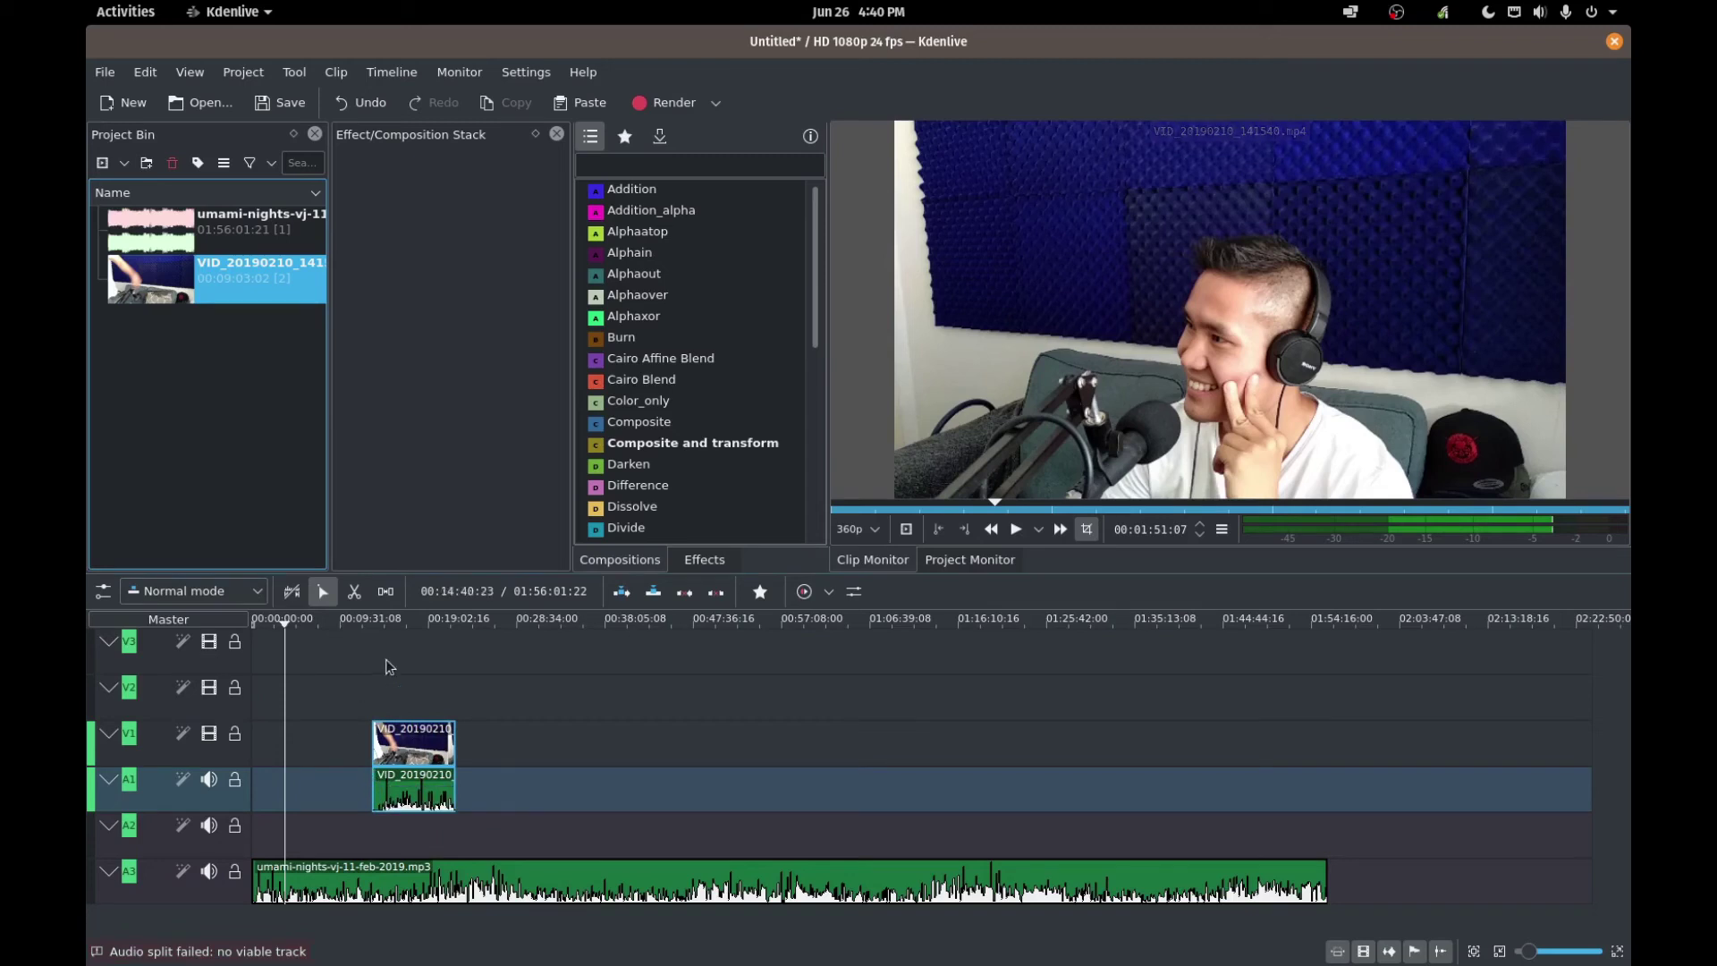
click(428, 795)
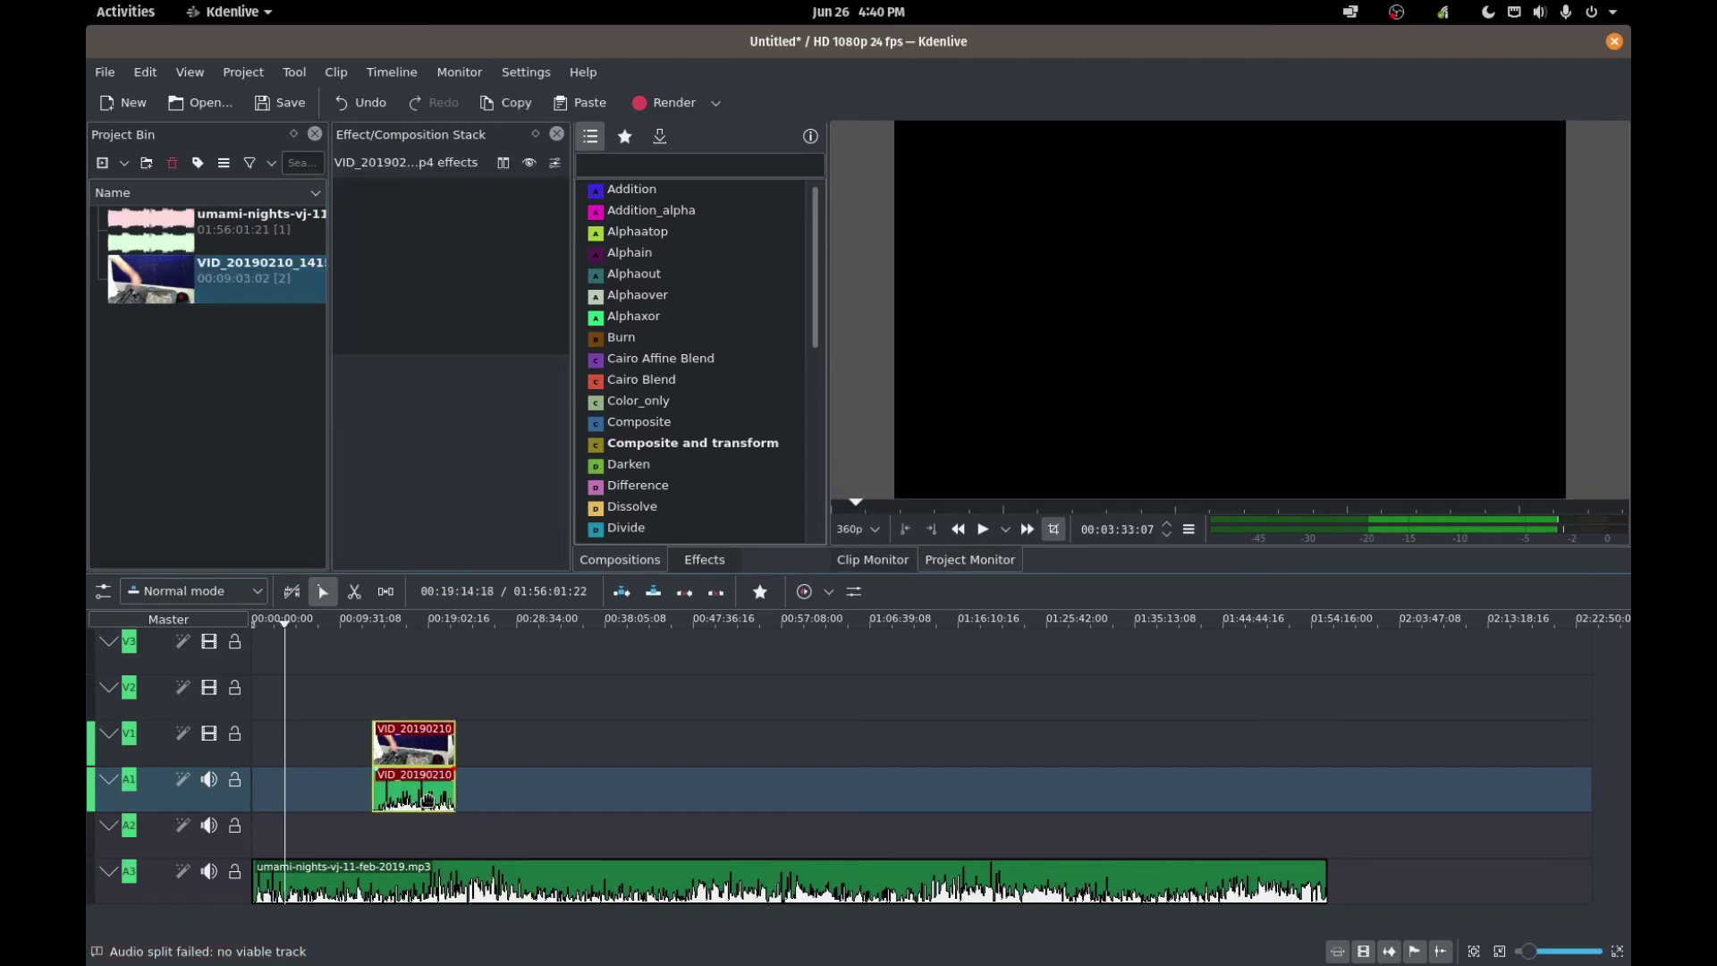
right_click(412, 798)
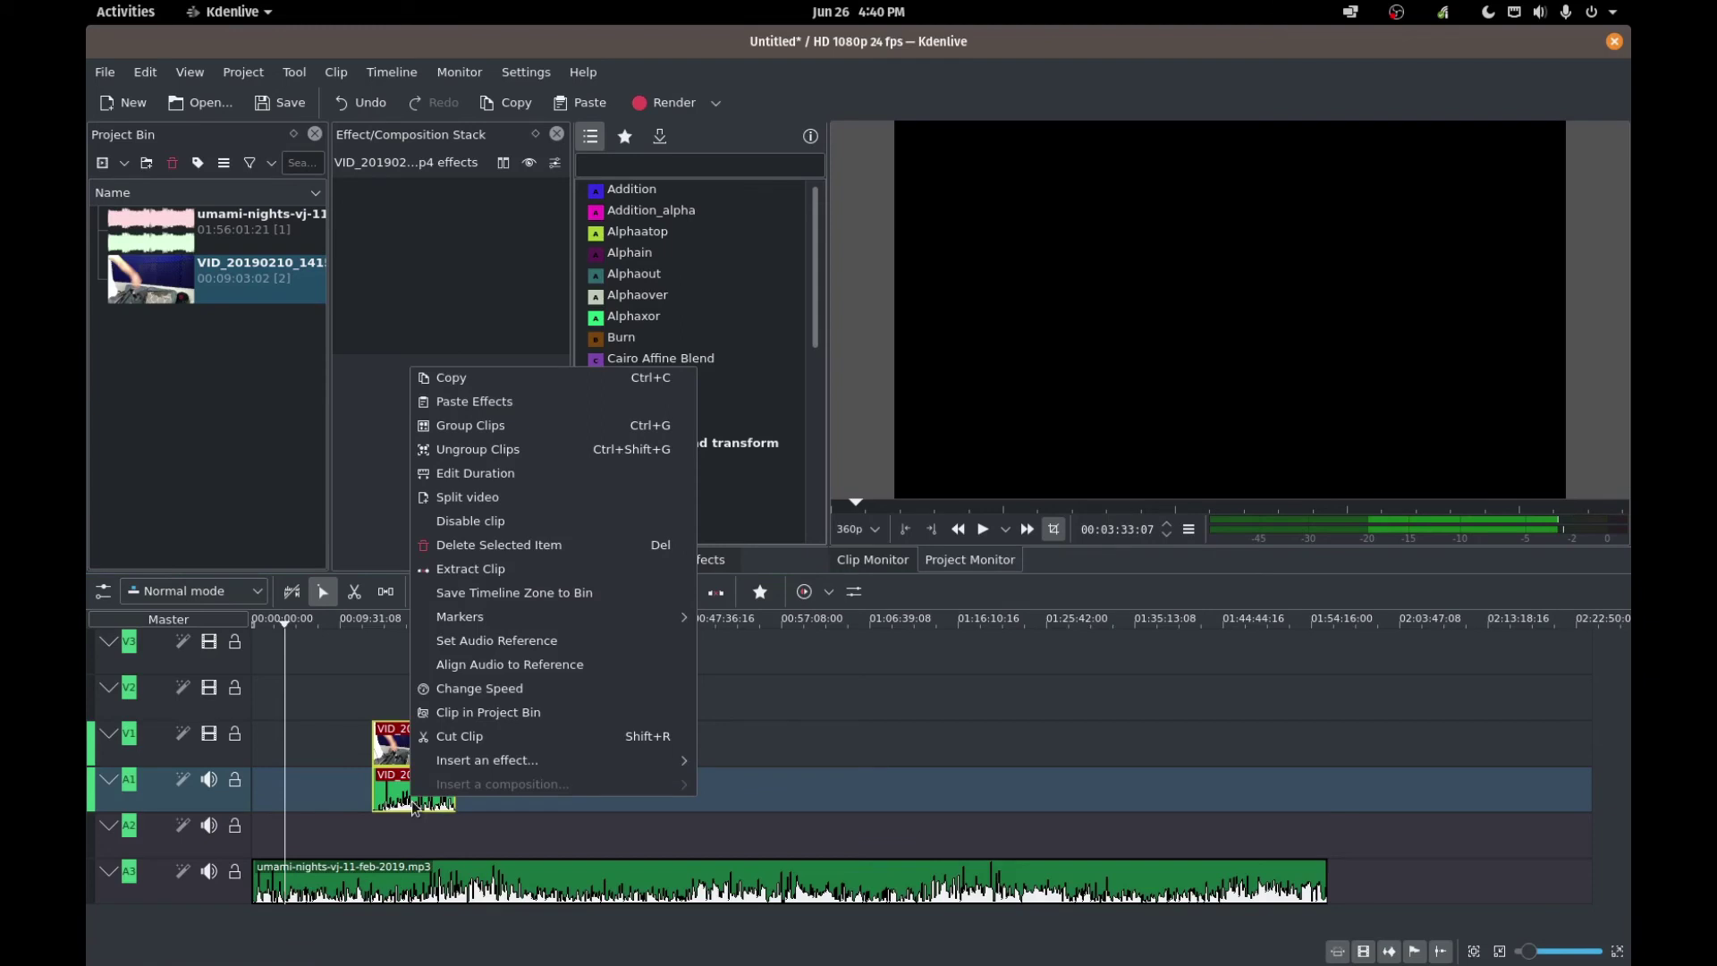
key(Escape)
right_click(413, 801)
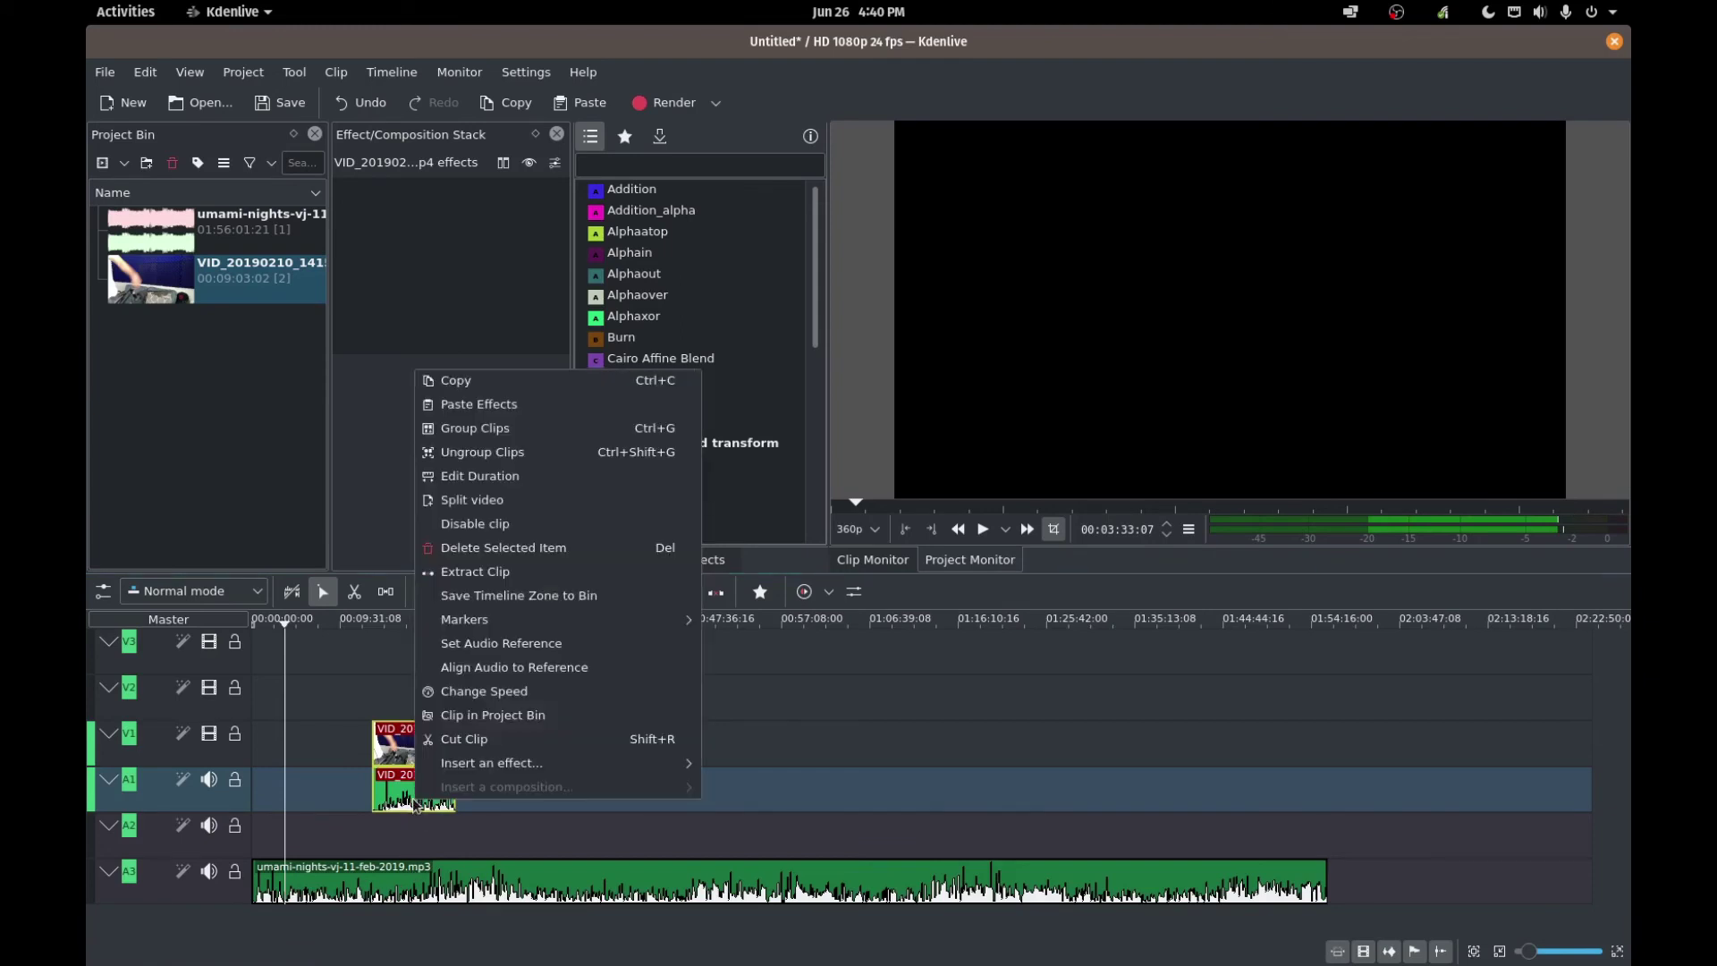
click(496, 674)
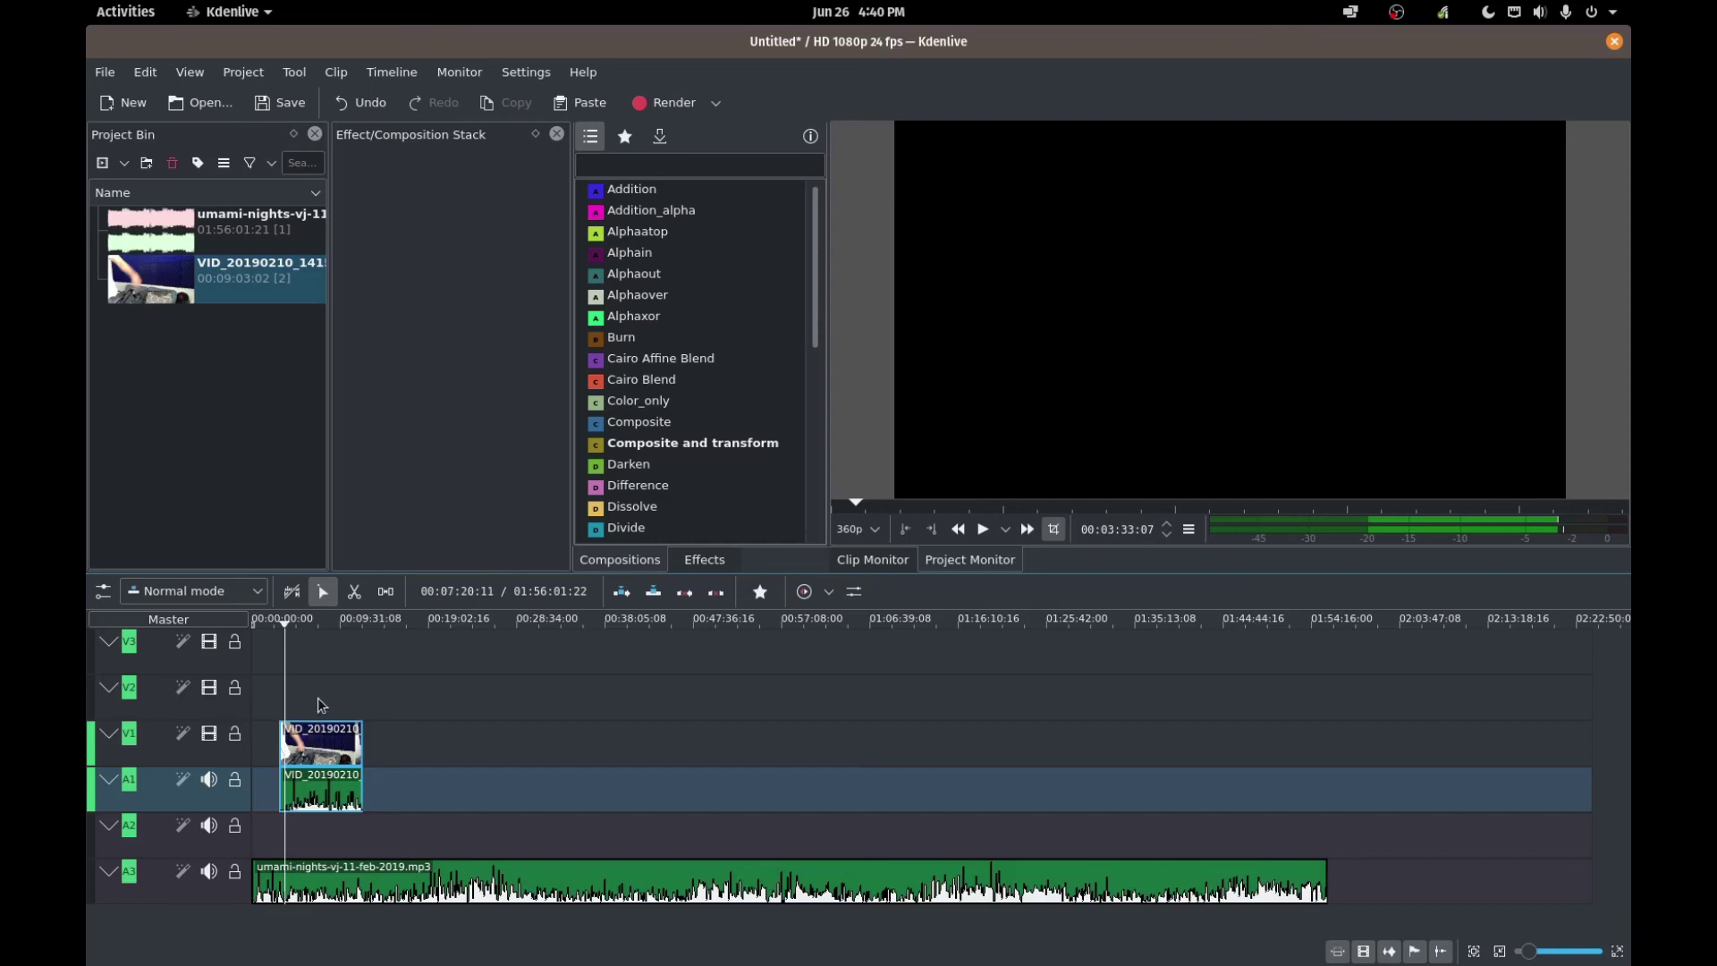
- Zoom into the timeline and mute the interview's own audio on track A1
ctrl+scroll(330, 724, up, 3)
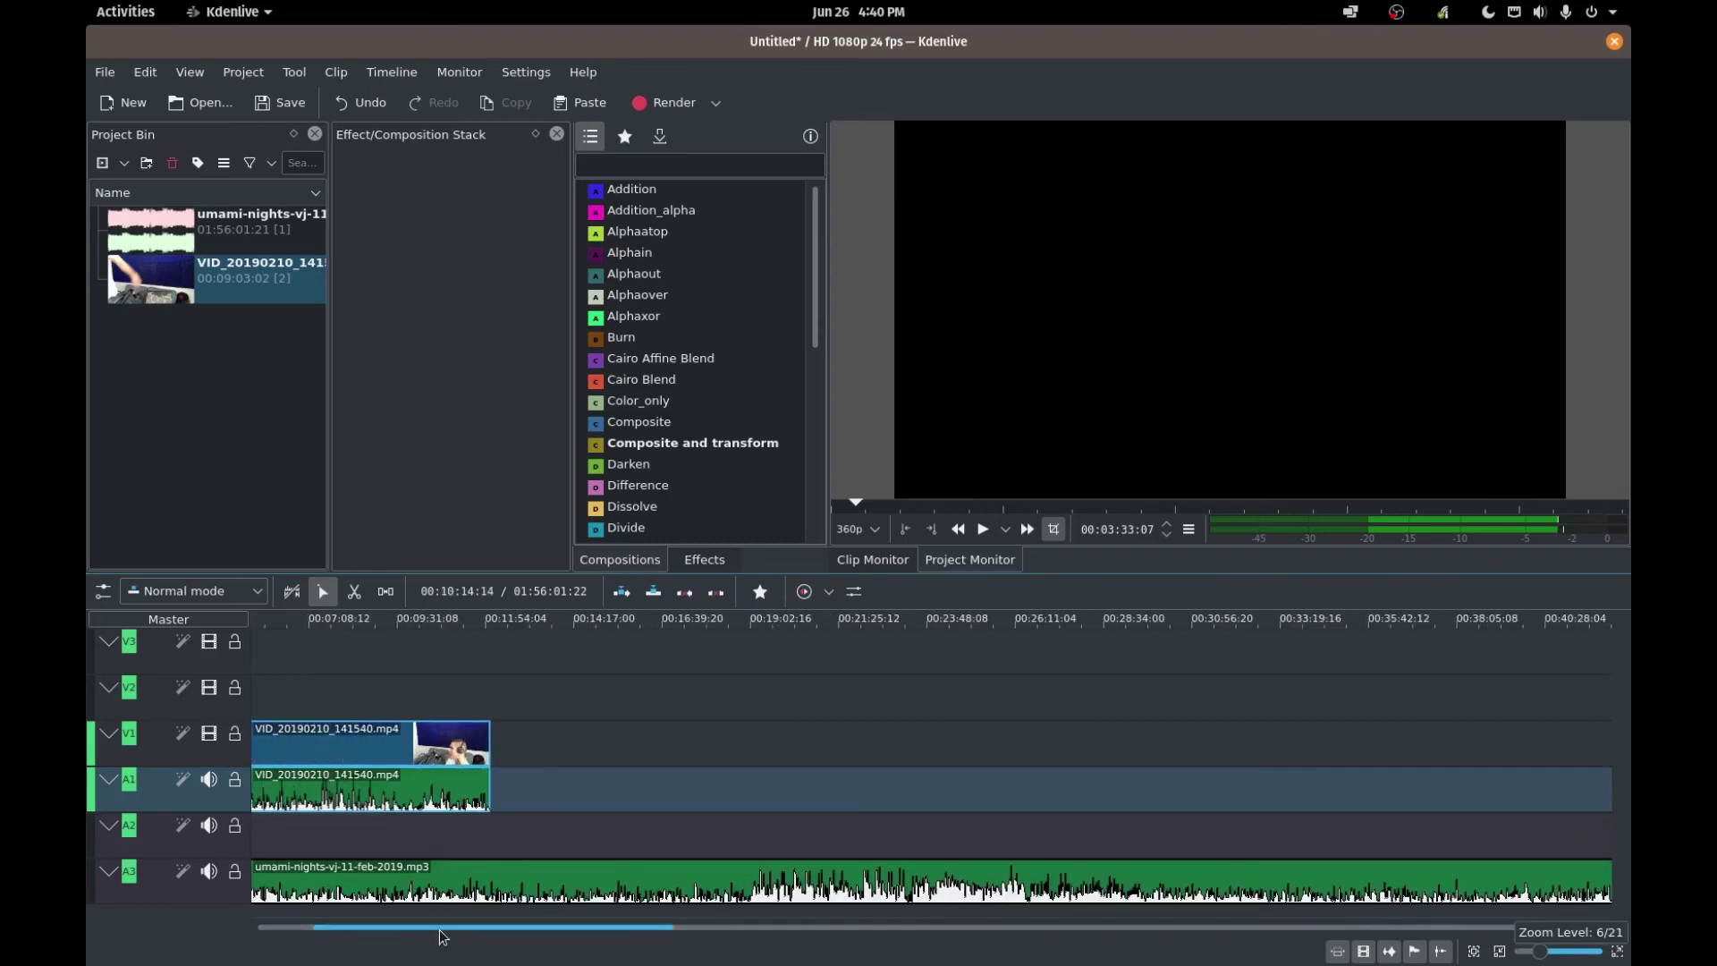
drag(441, 934, 352, 938)
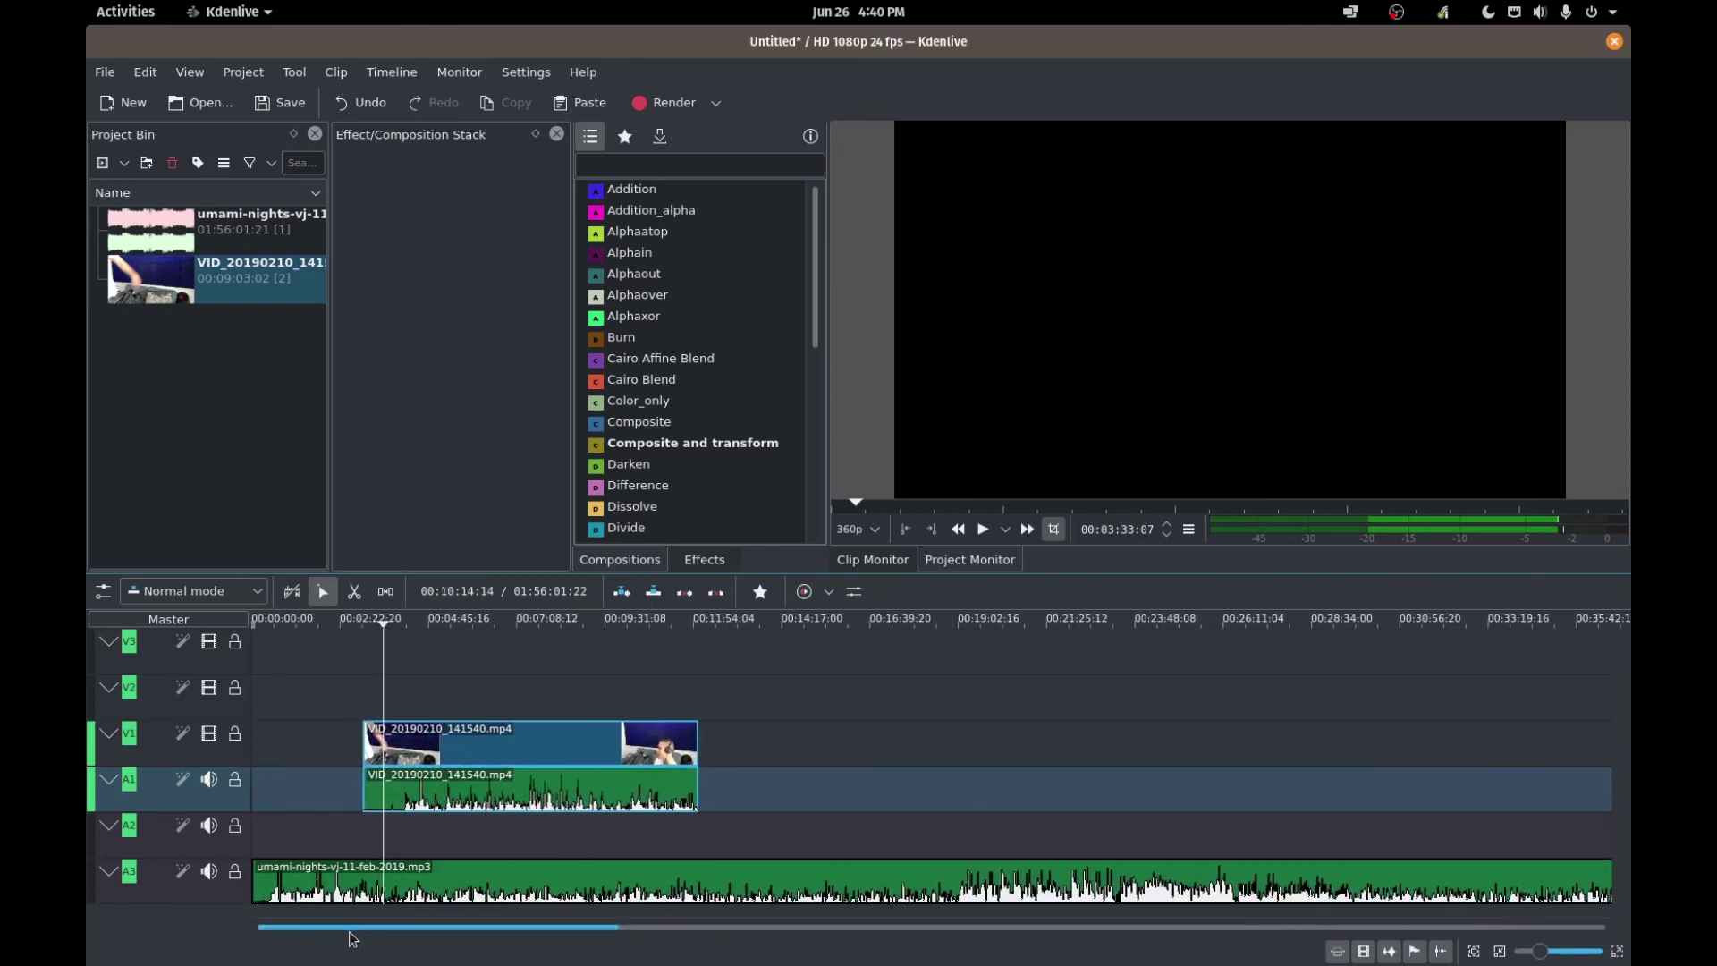
click(210, 780)
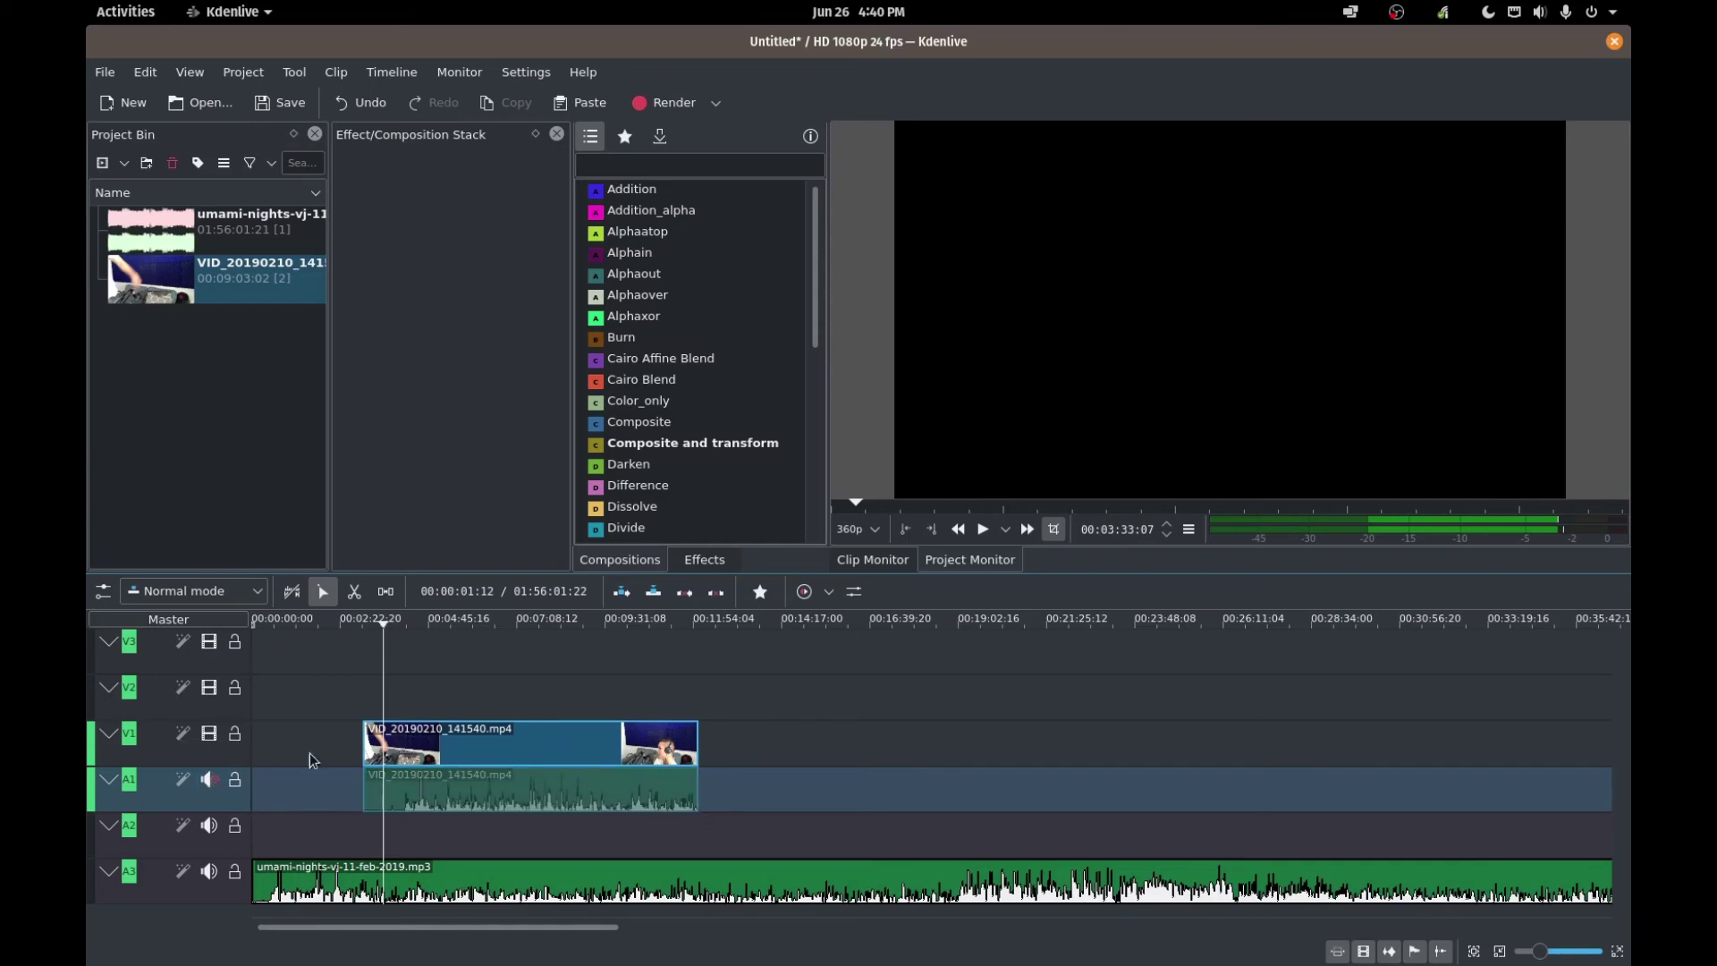
- Play the synced project from just past 00:04:48, then stop playback
click(410, 693)
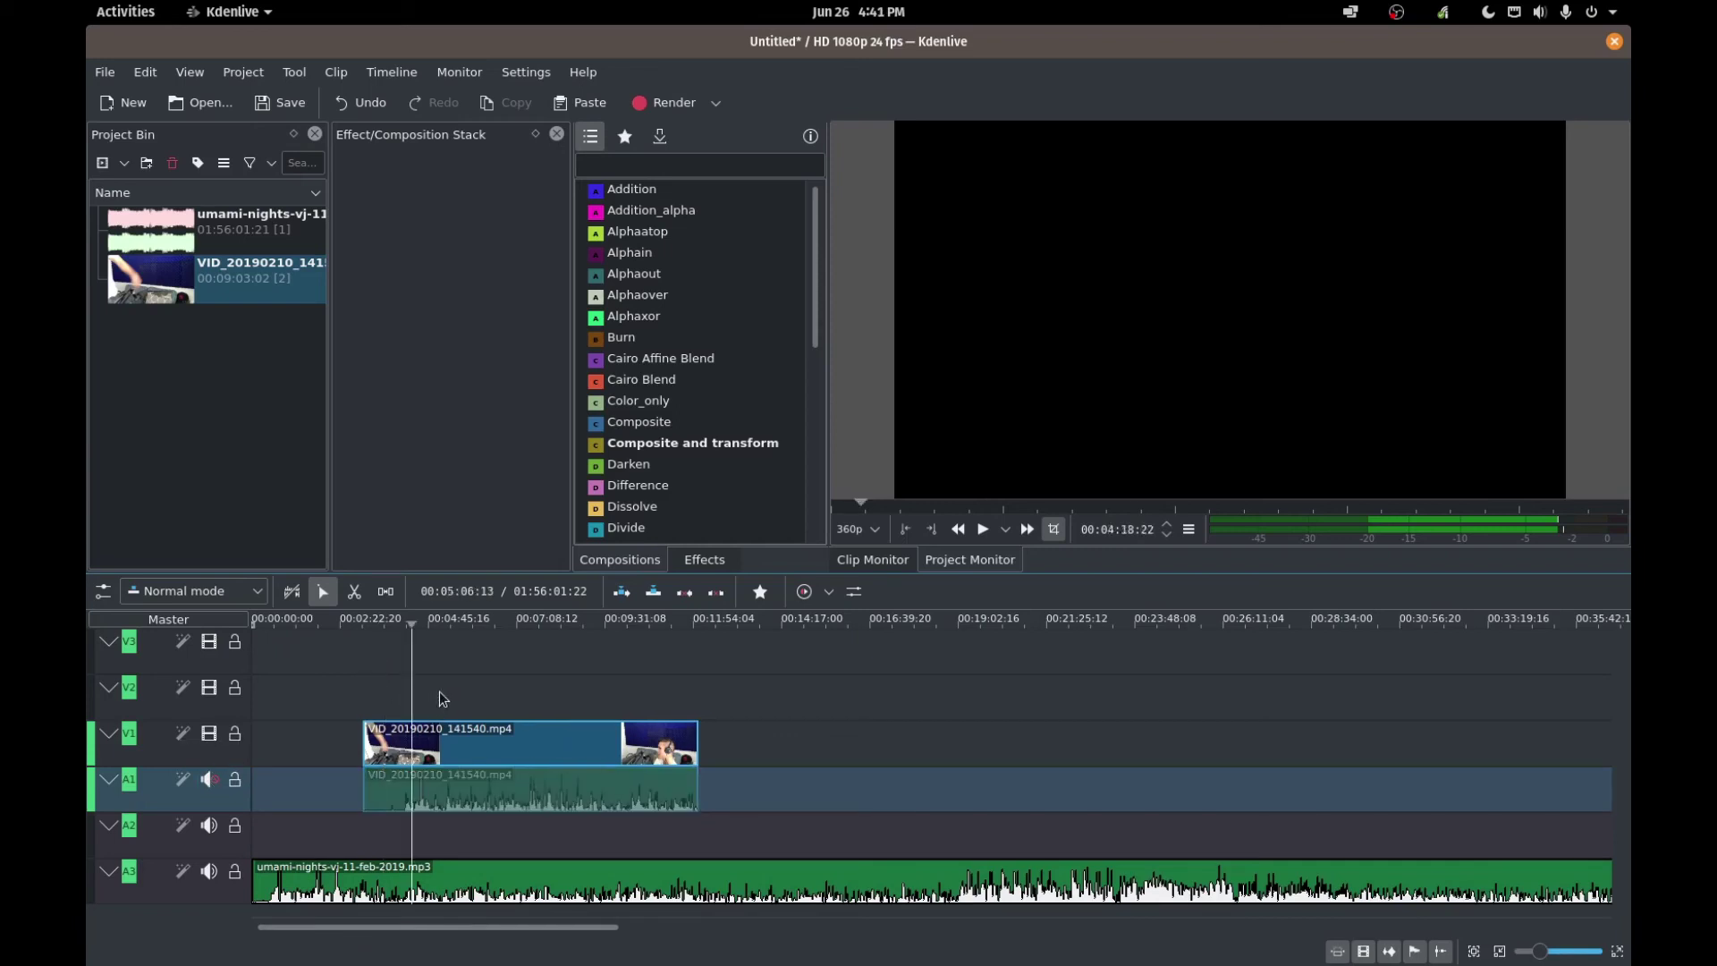
click(430, 715)
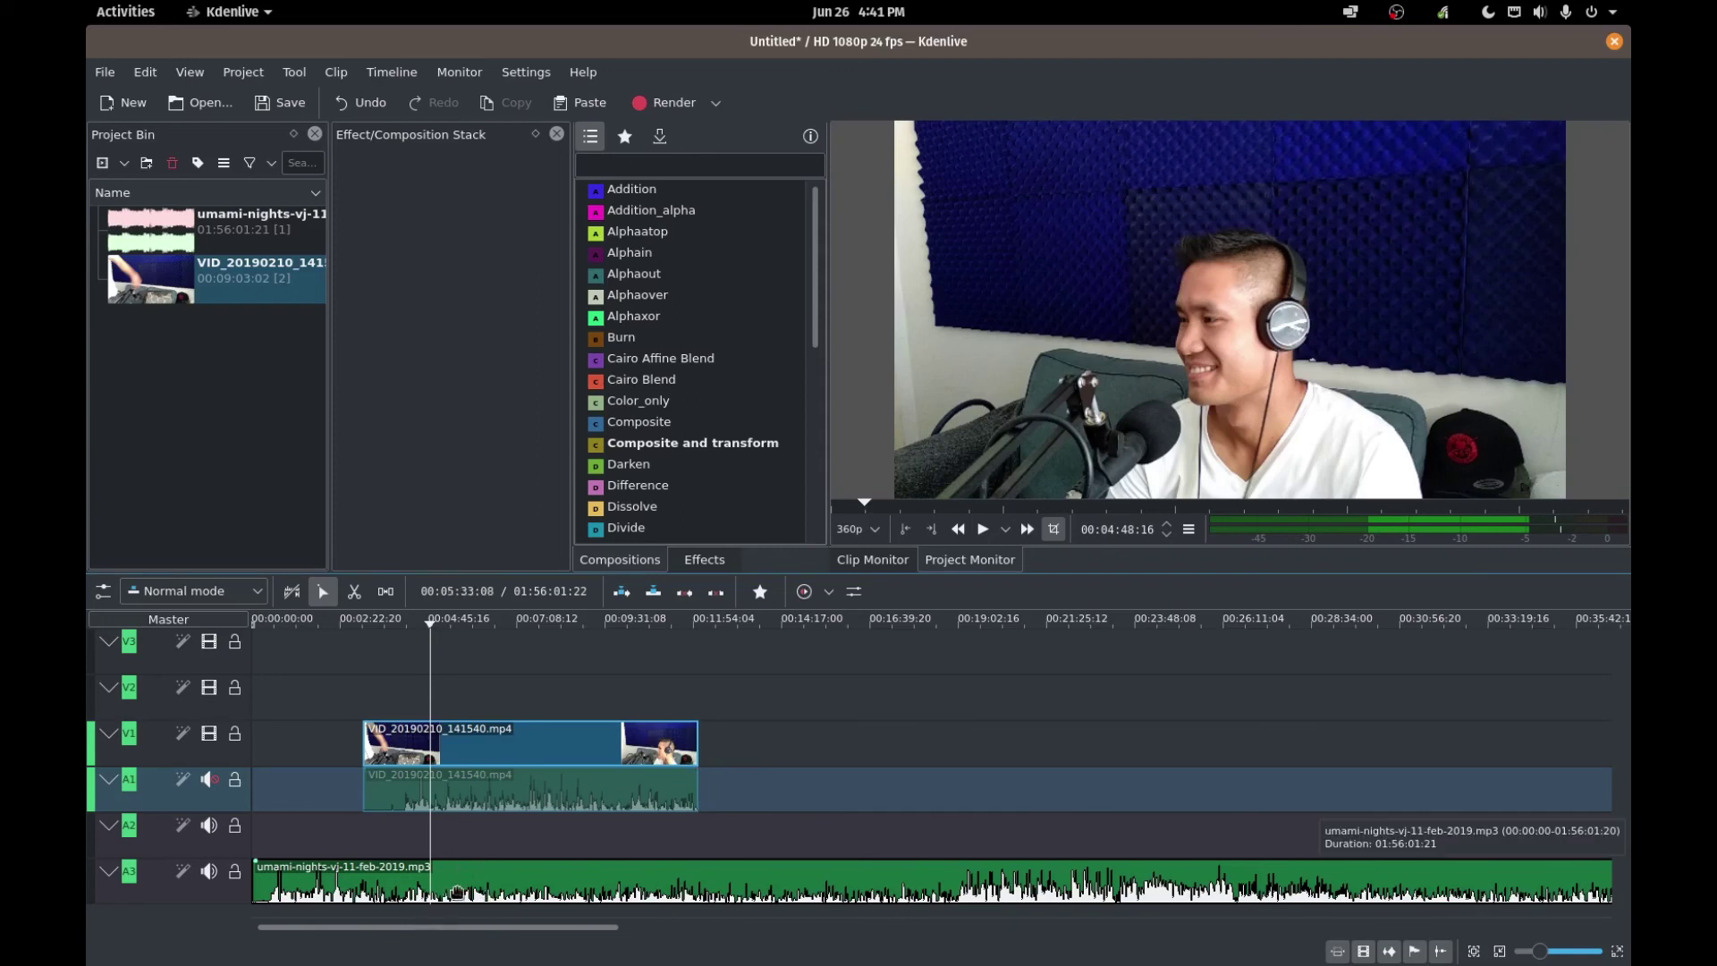
click(981, 529)
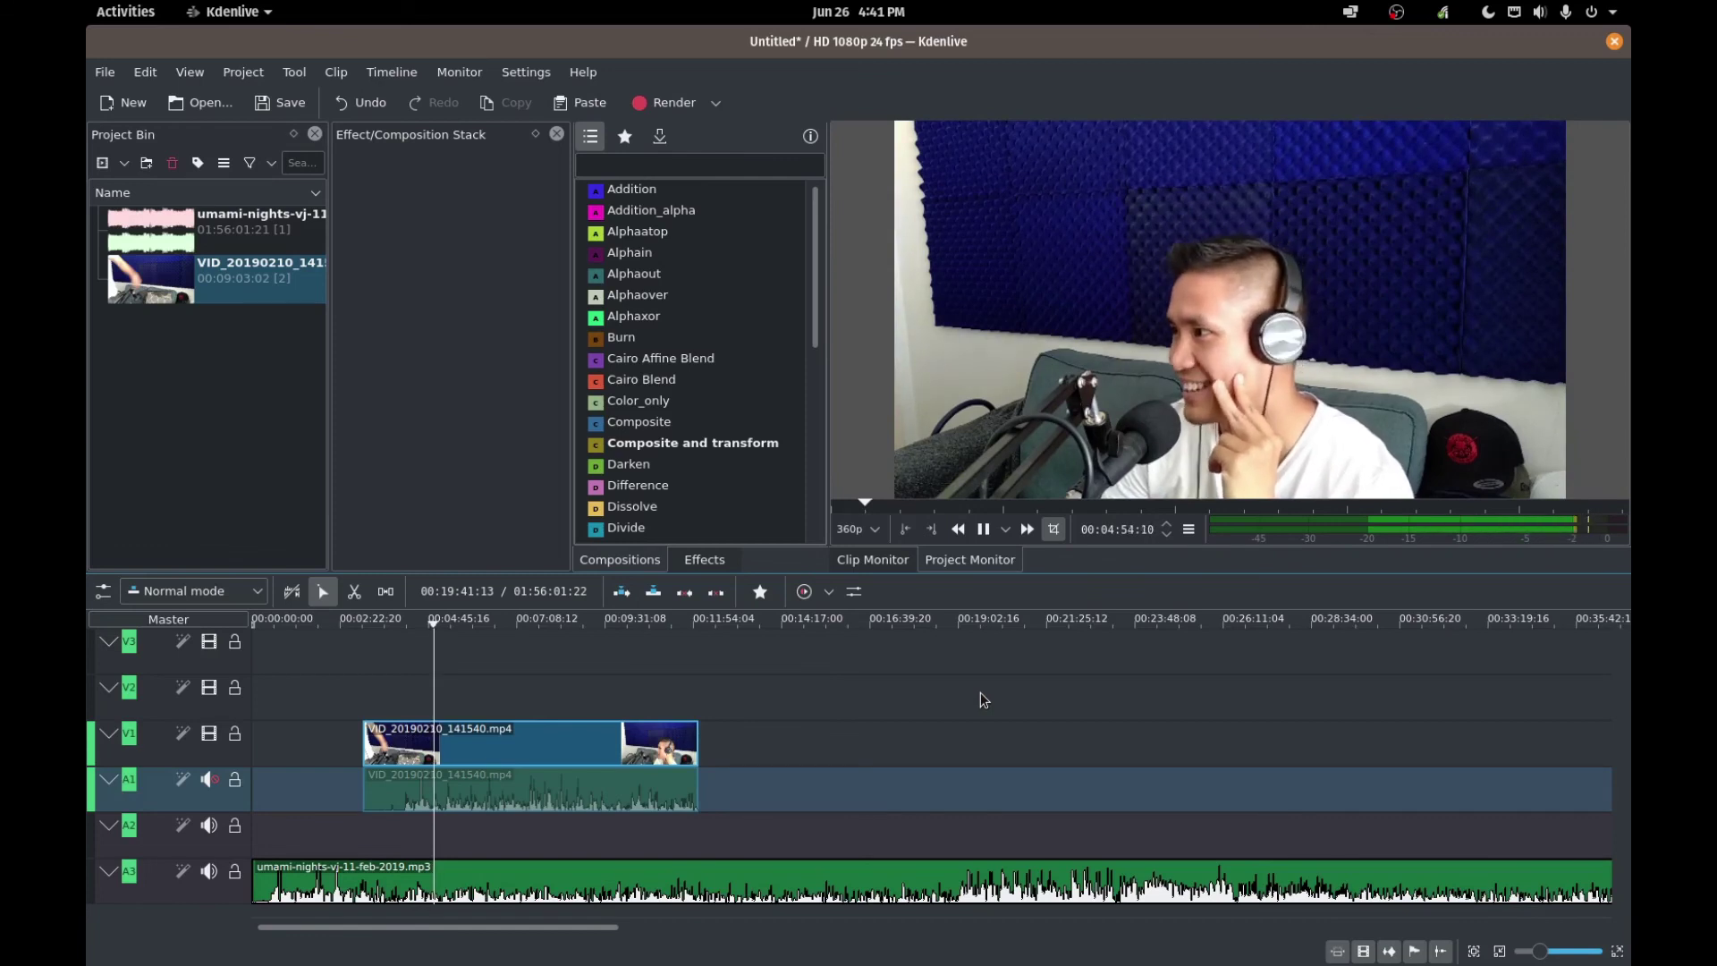
click(983, 529)
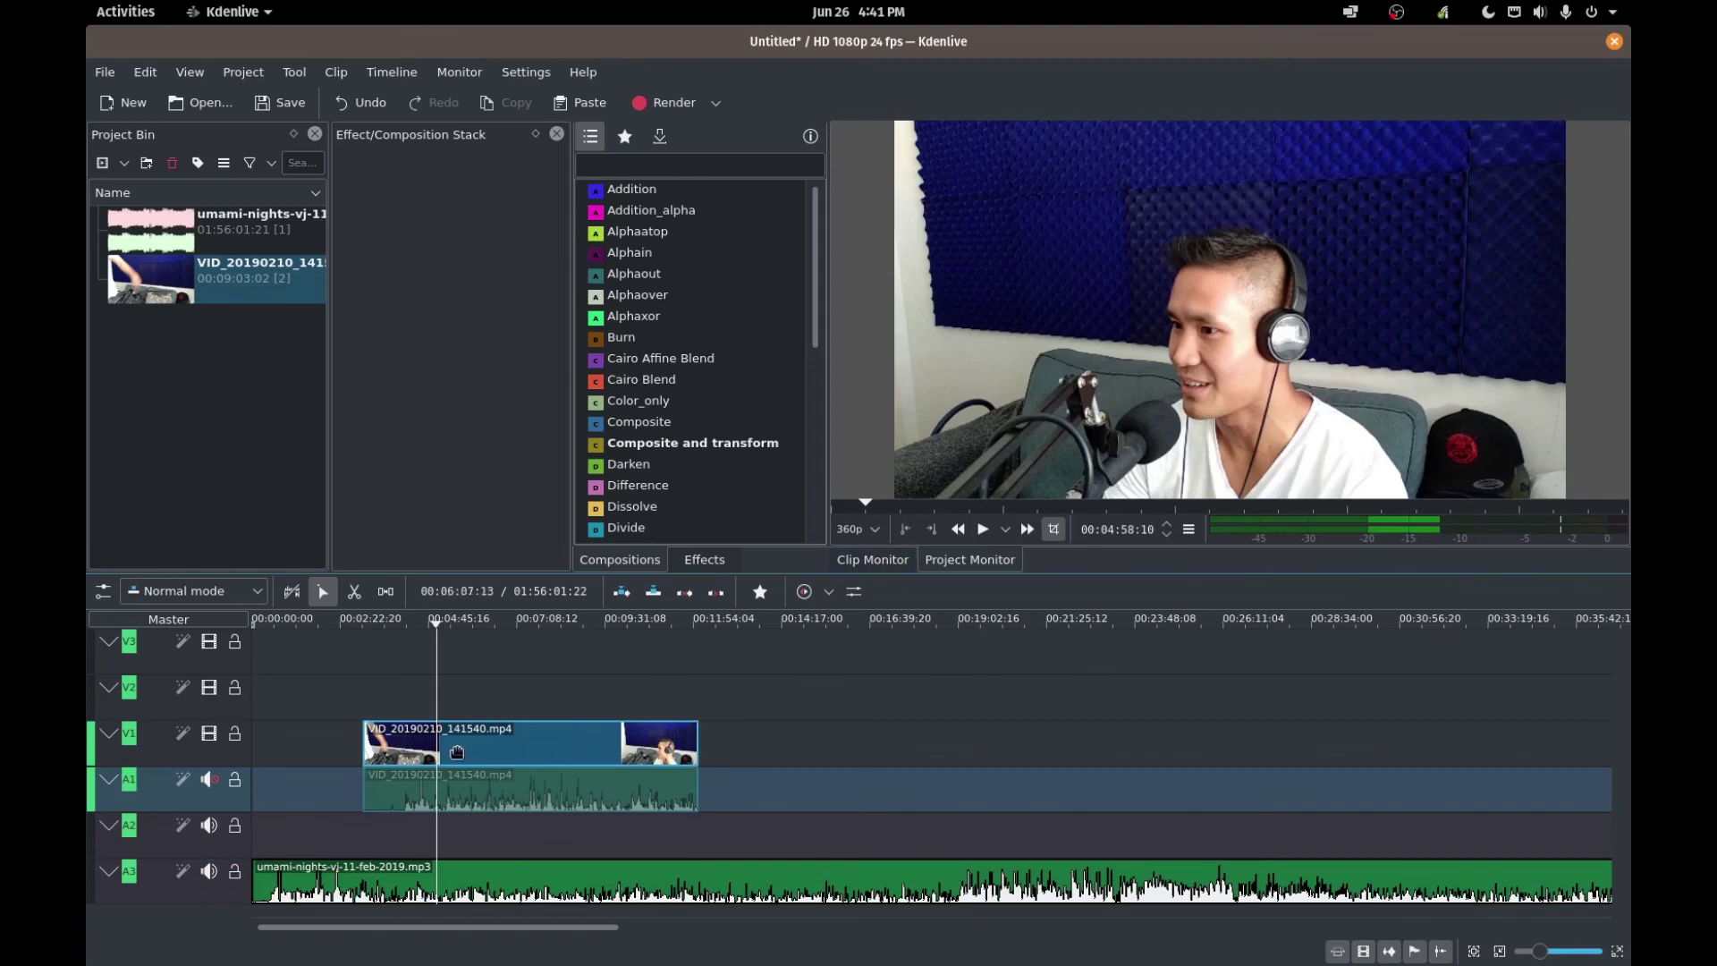
click(211, 872)
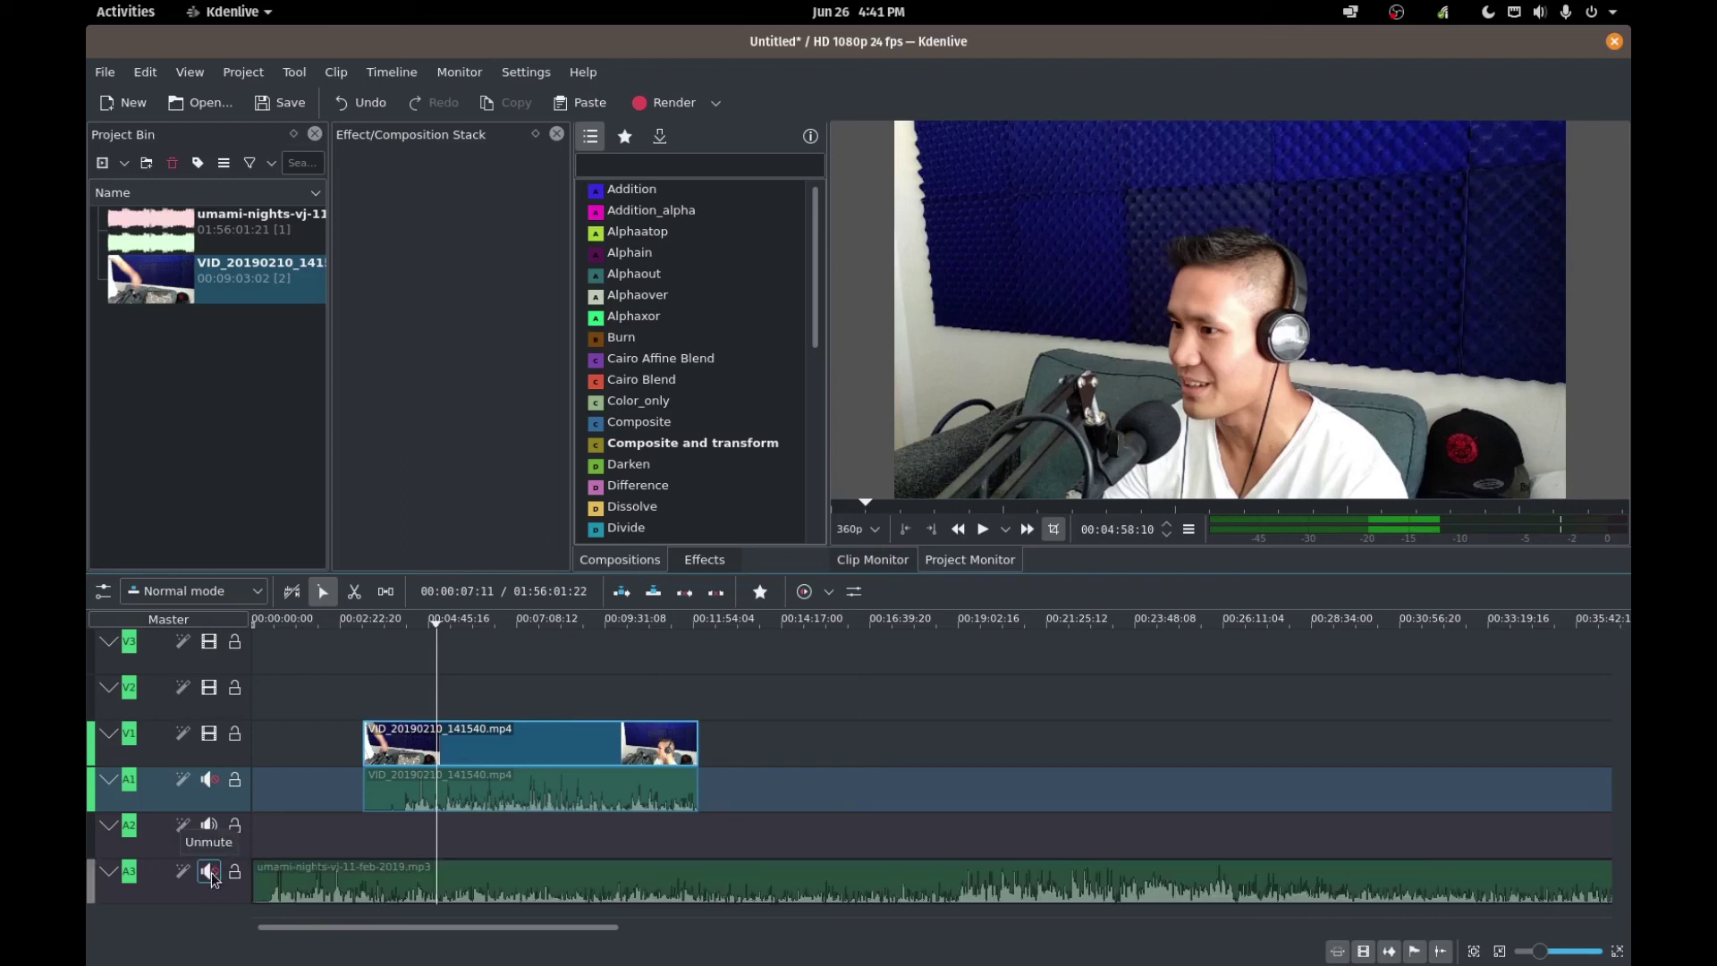
click(210, 780)
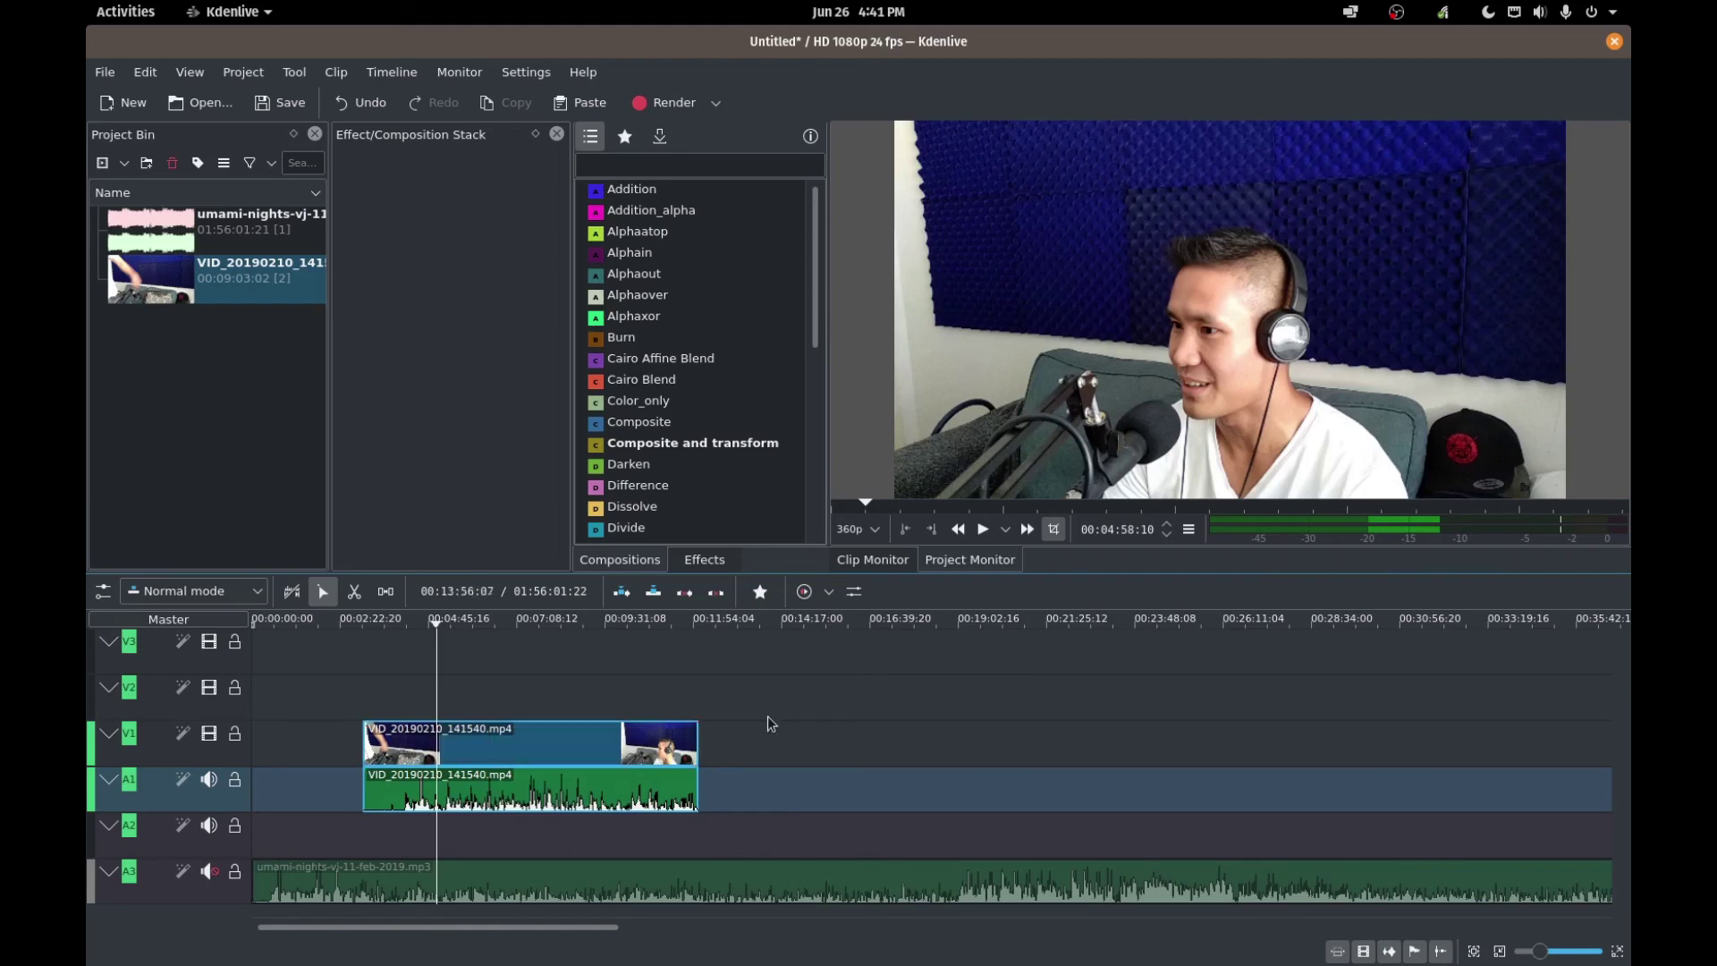
click(983, 531)
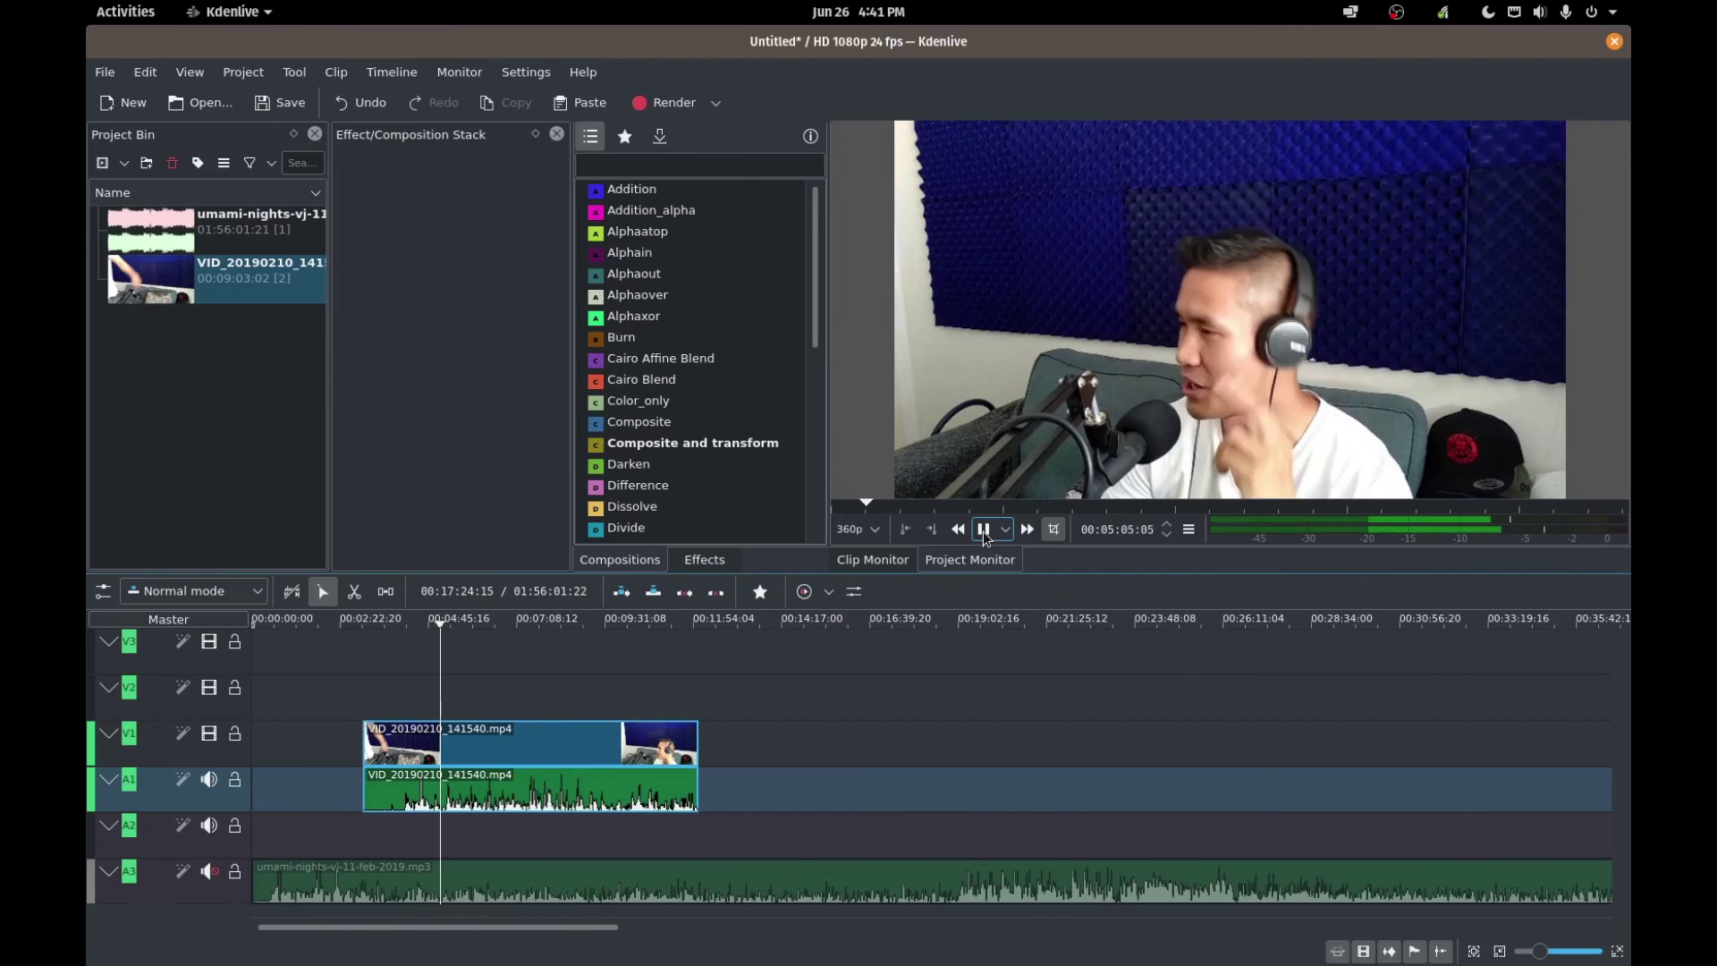
click(983, 531)
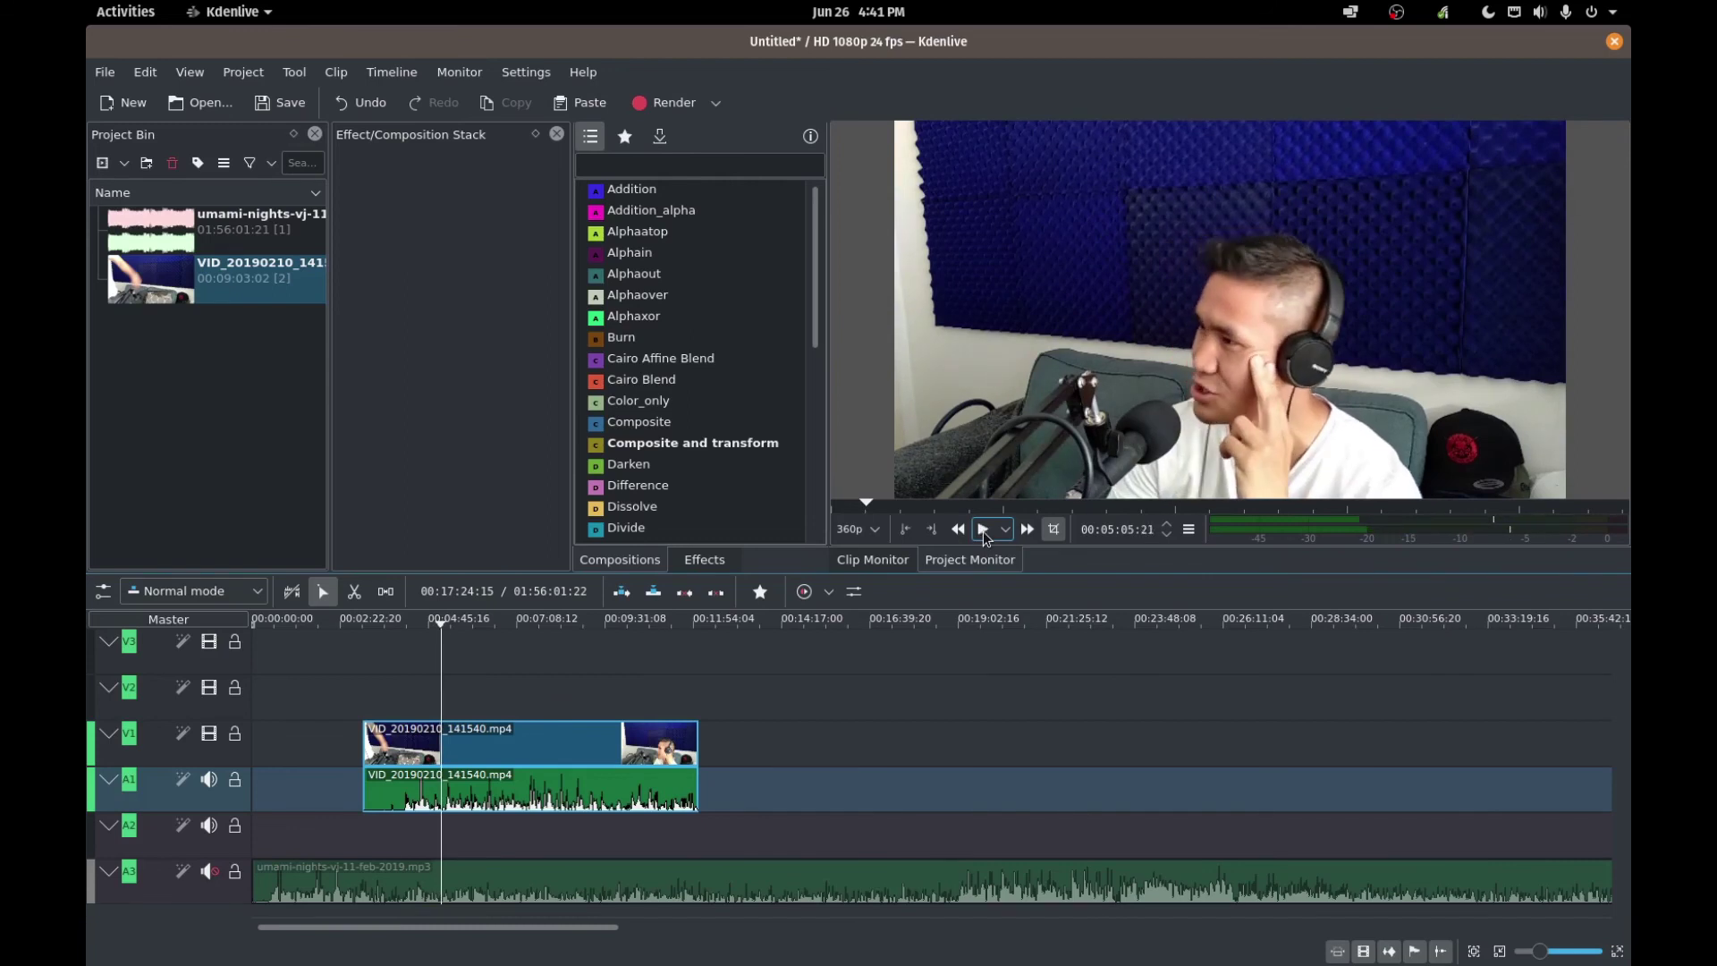
click(209, 871)
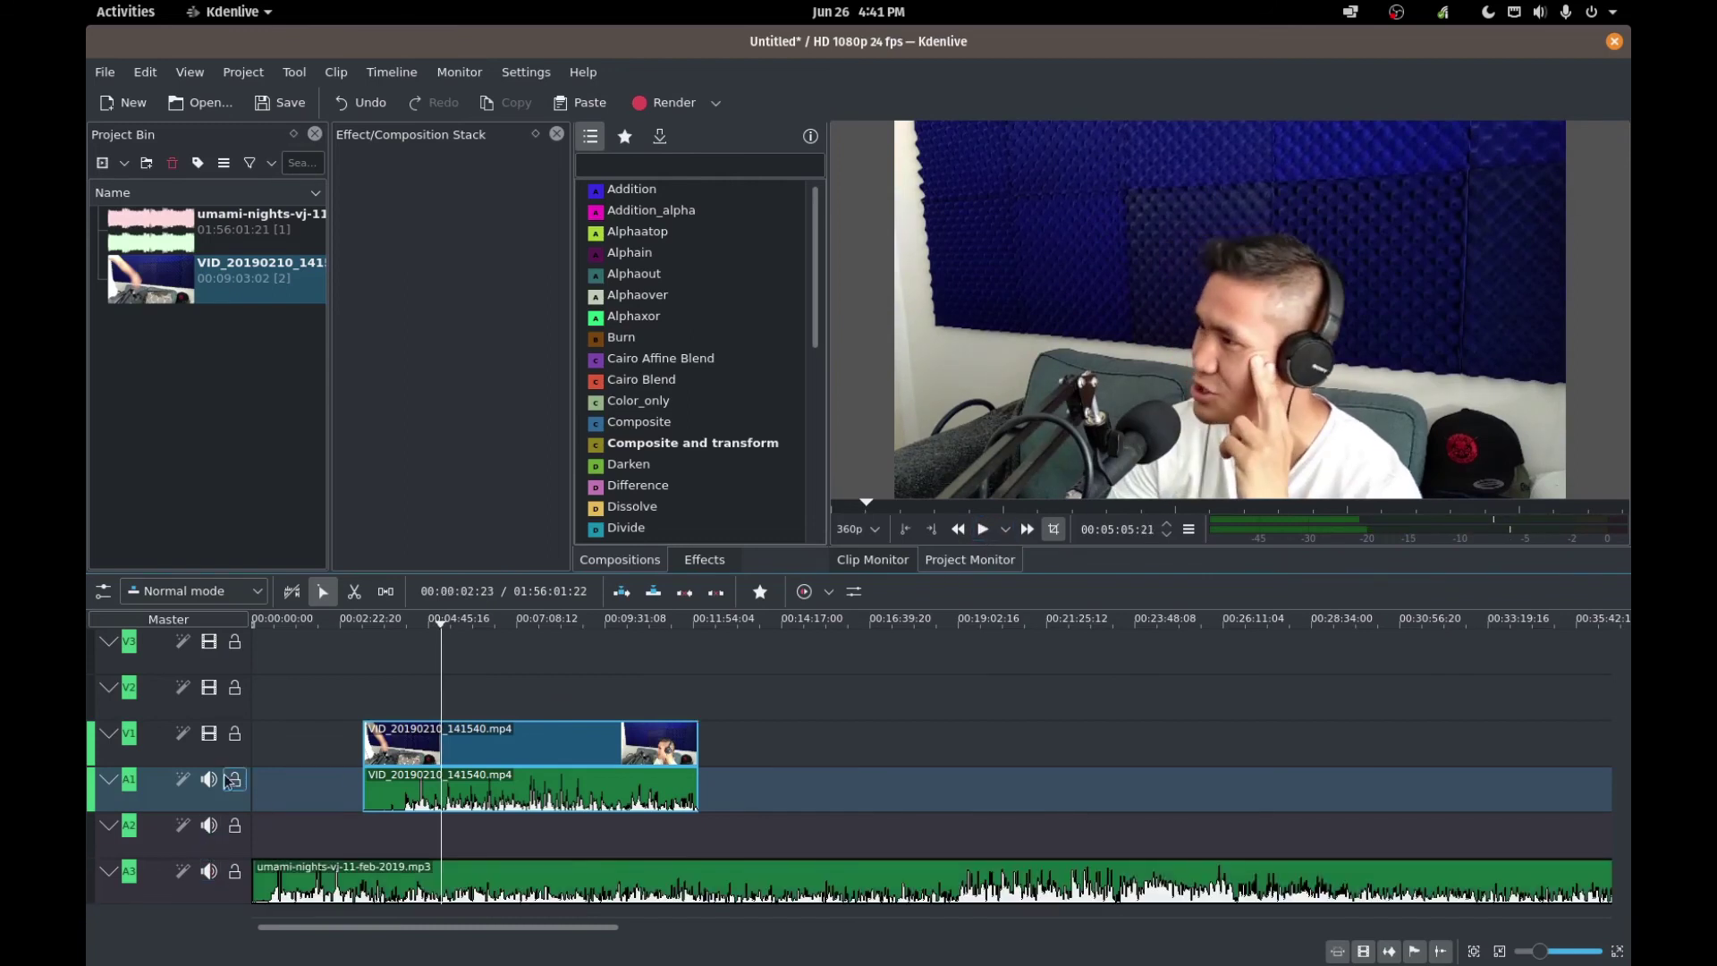
click(209, 779)
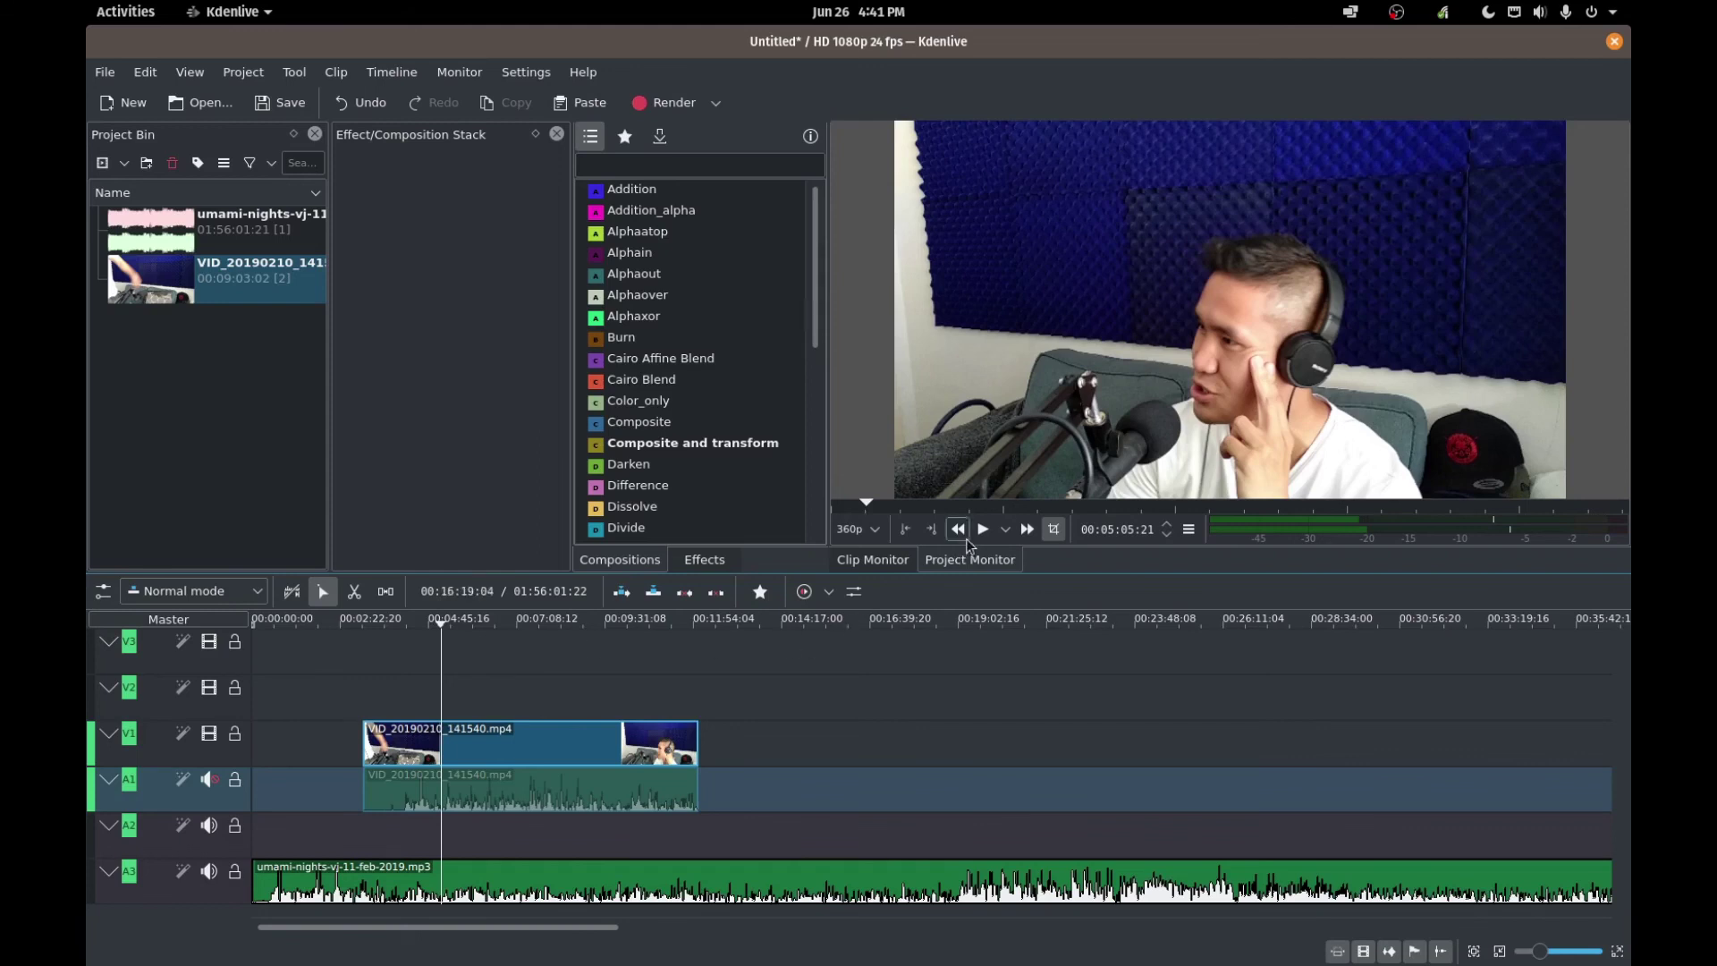
click(983, 530)
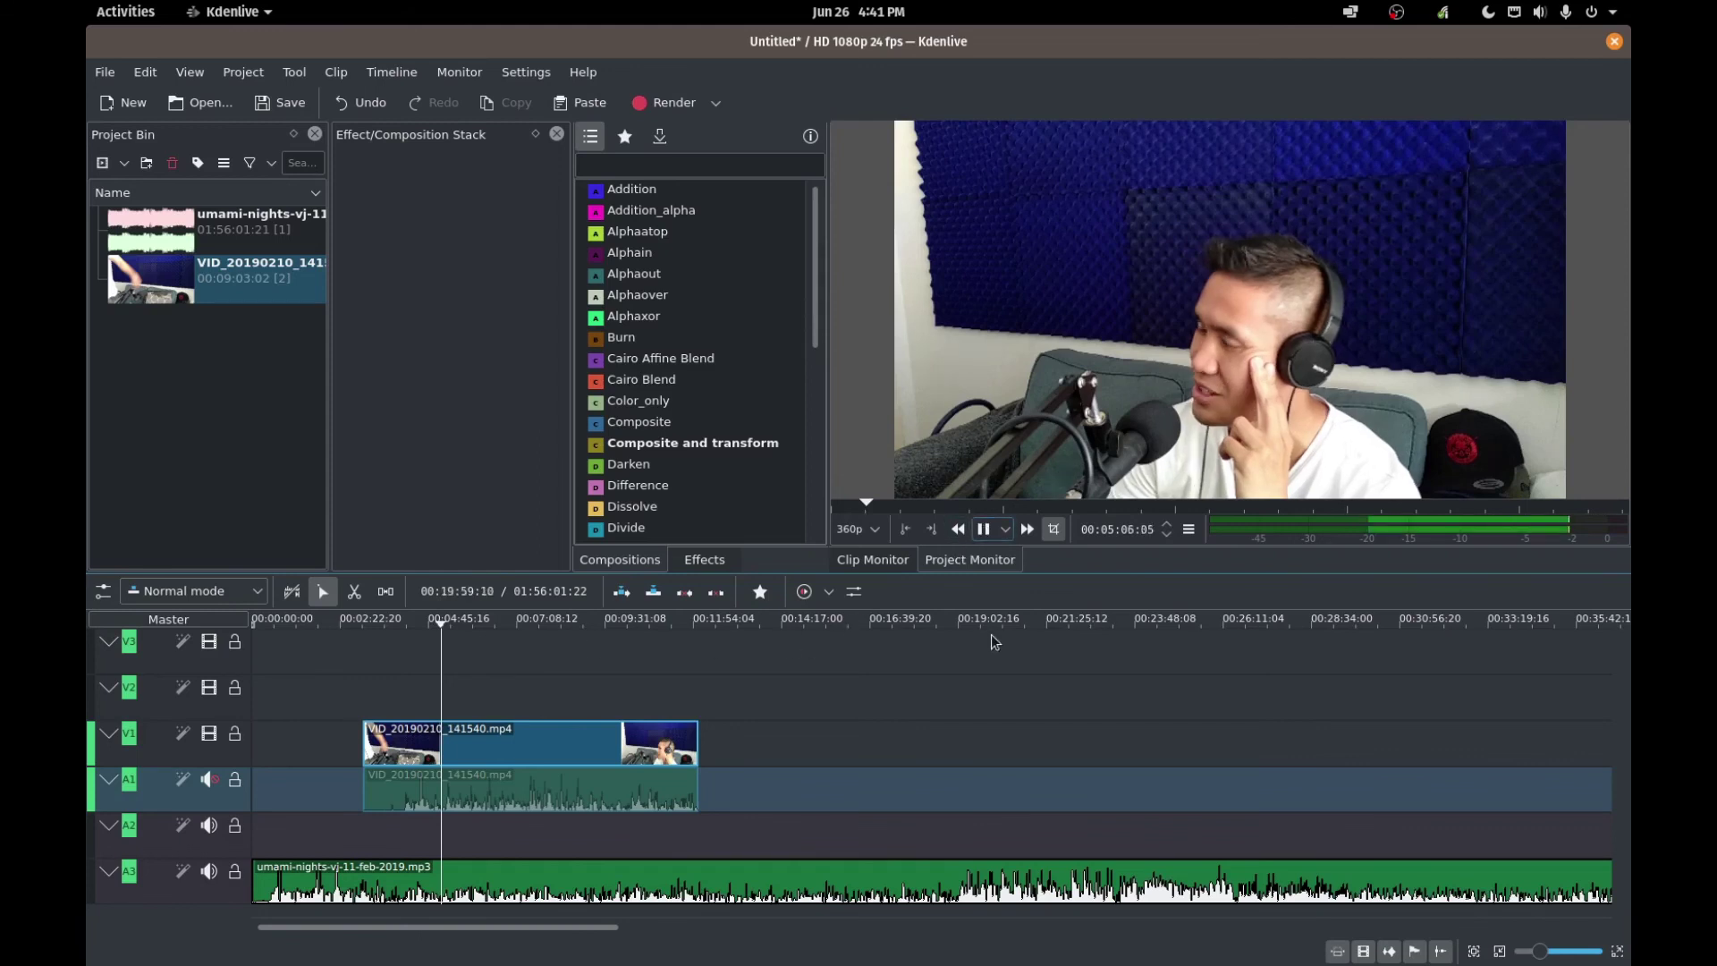
click(980, 531)
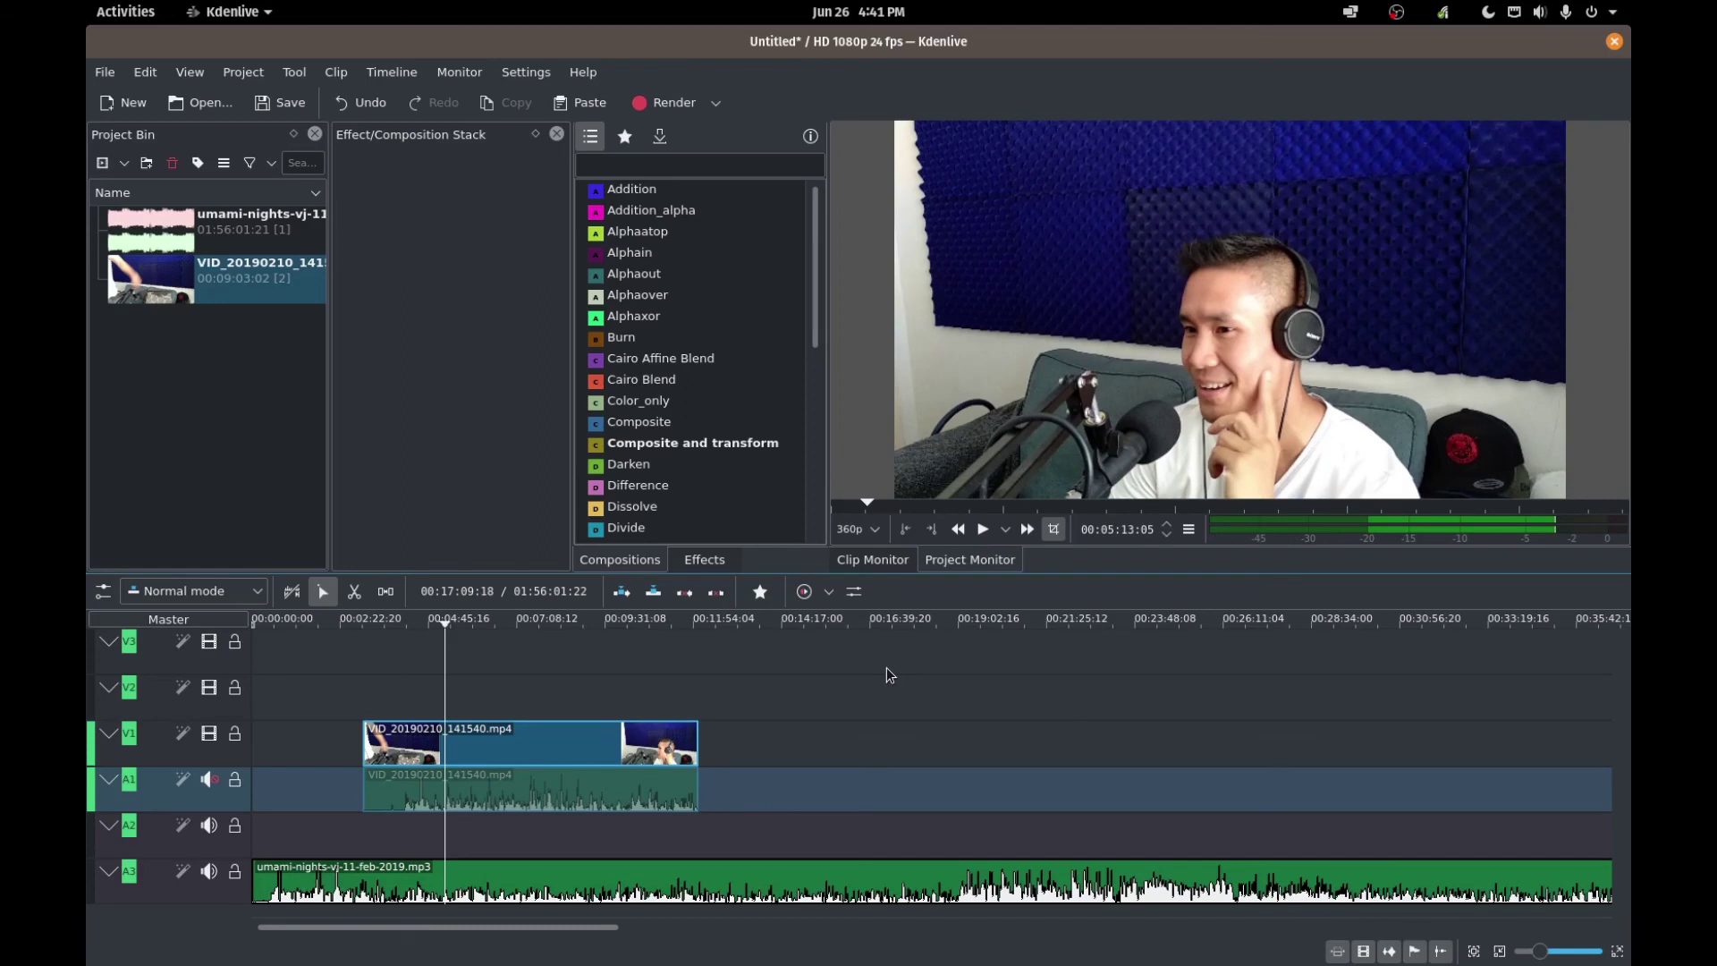